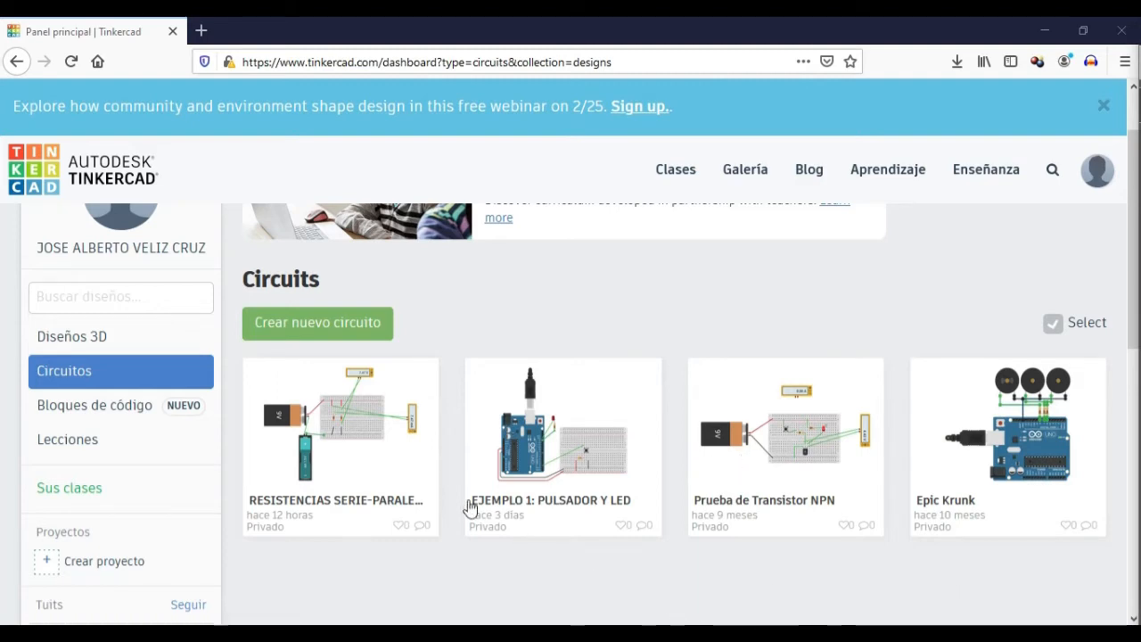
Preview the existing RESISTENCIAS SERIE-PARALELO circuit and return to the list of circuits
{"action": "mouse_move", "coordinate": [491, 533]}
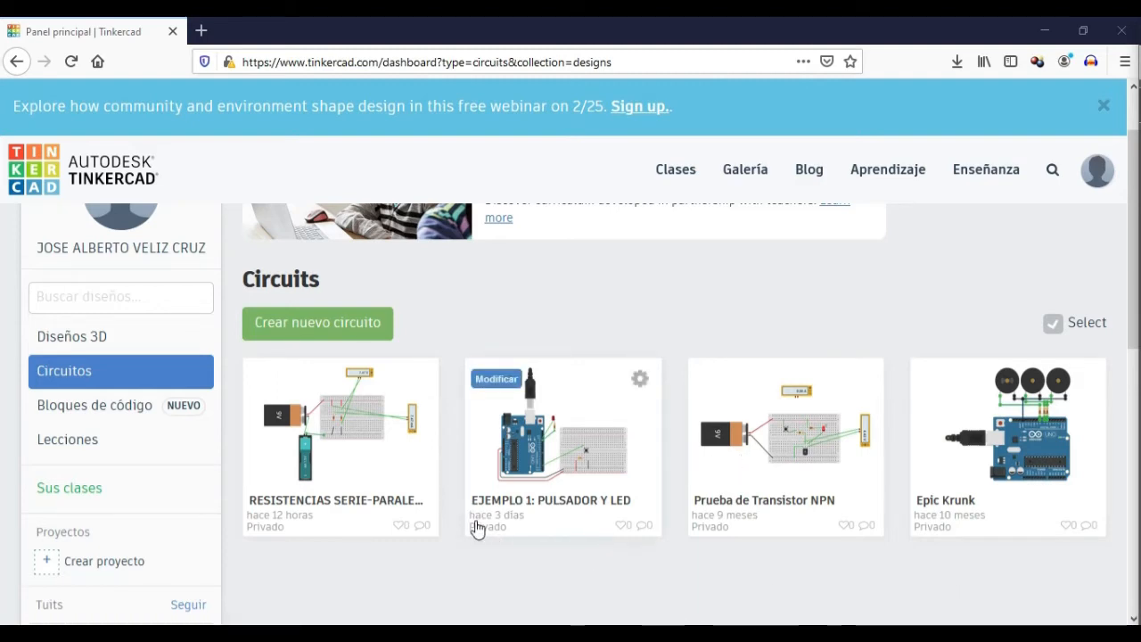
{"action": "mouse_move", "coordinate": [349, 491]}
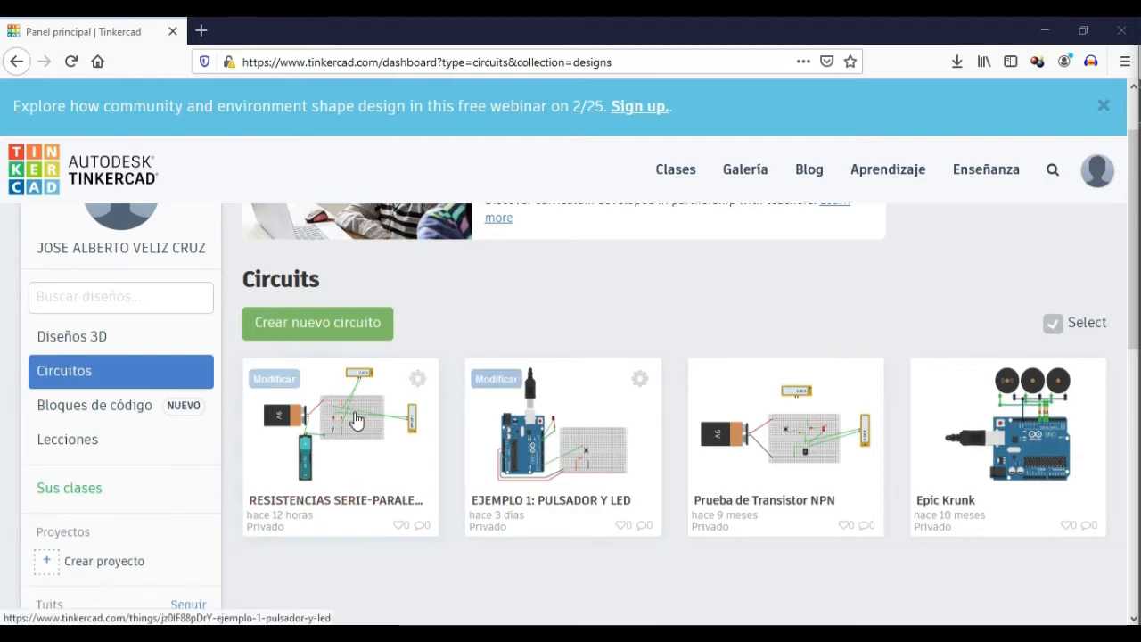
{"action": "left_click", "coordinate": [365, 474]}
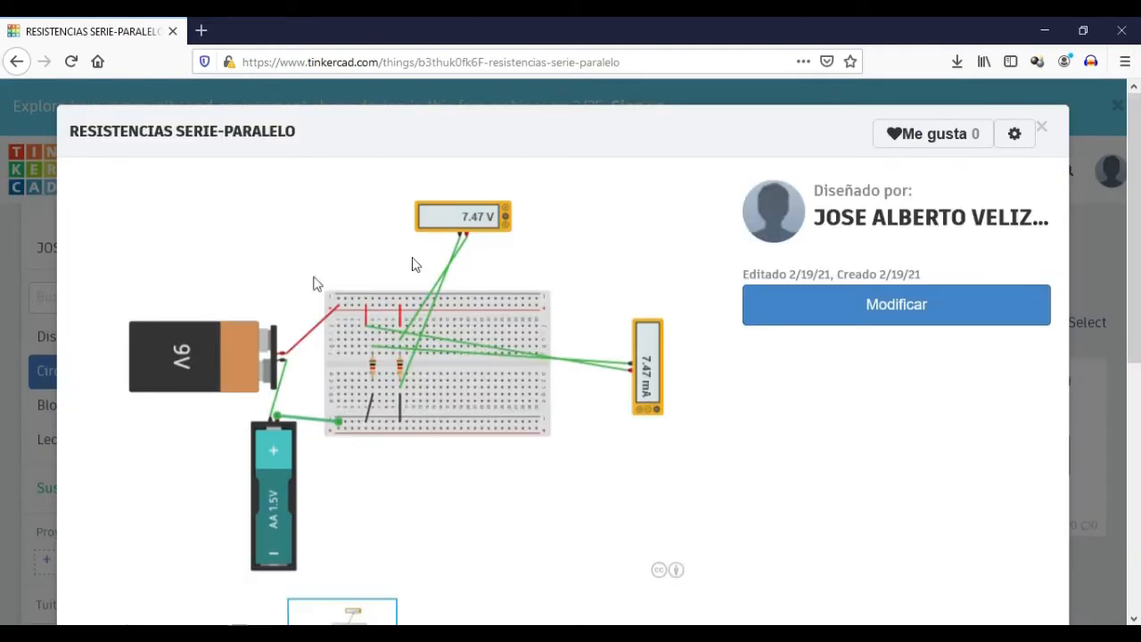
{"action": "left_click", "coordinate": [1041, 128]}
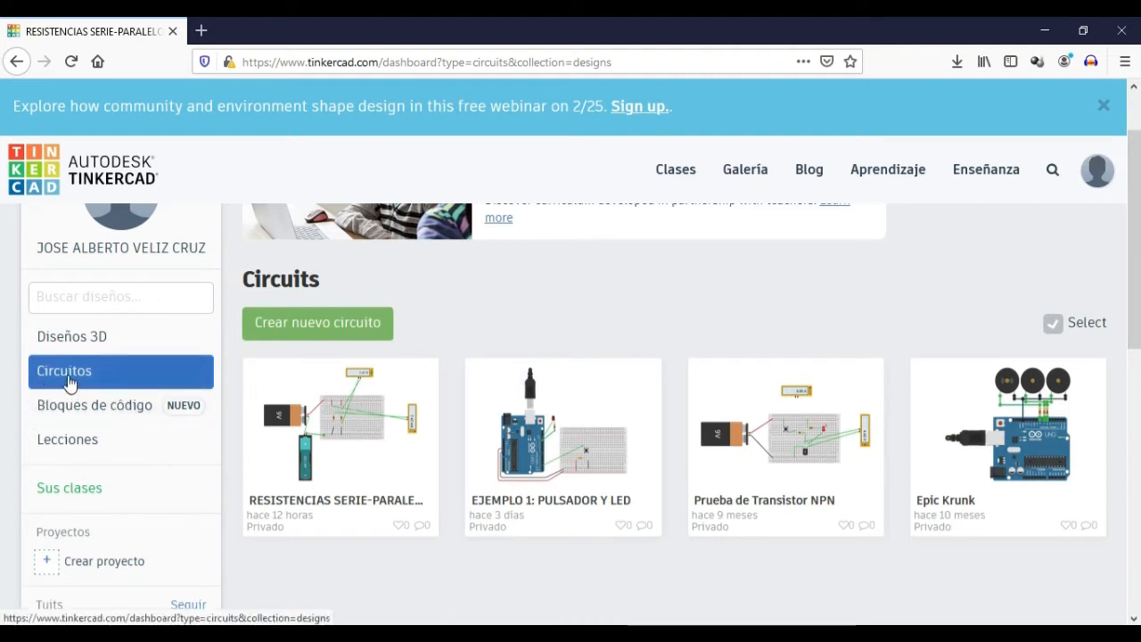
Create a new circuit and name it LEY DE OHM
{"action": "left_click", "coordinate": [329, 323]}
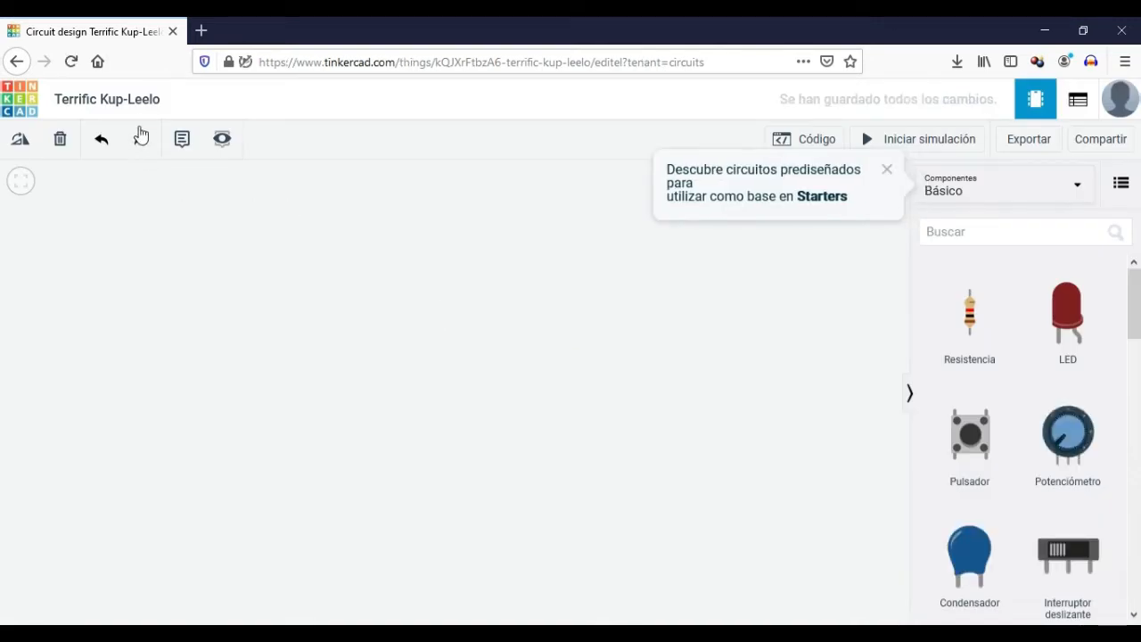
{"action": "left_click", "coordinate": [132, 100]}
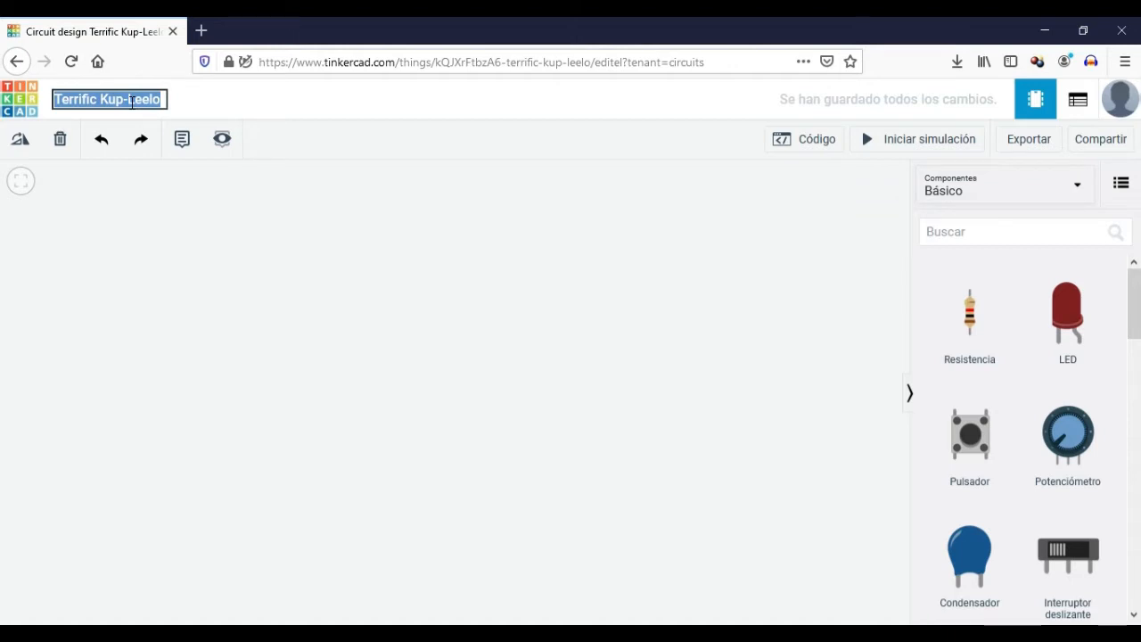
{"action": "type", "text": "LEY DE"}
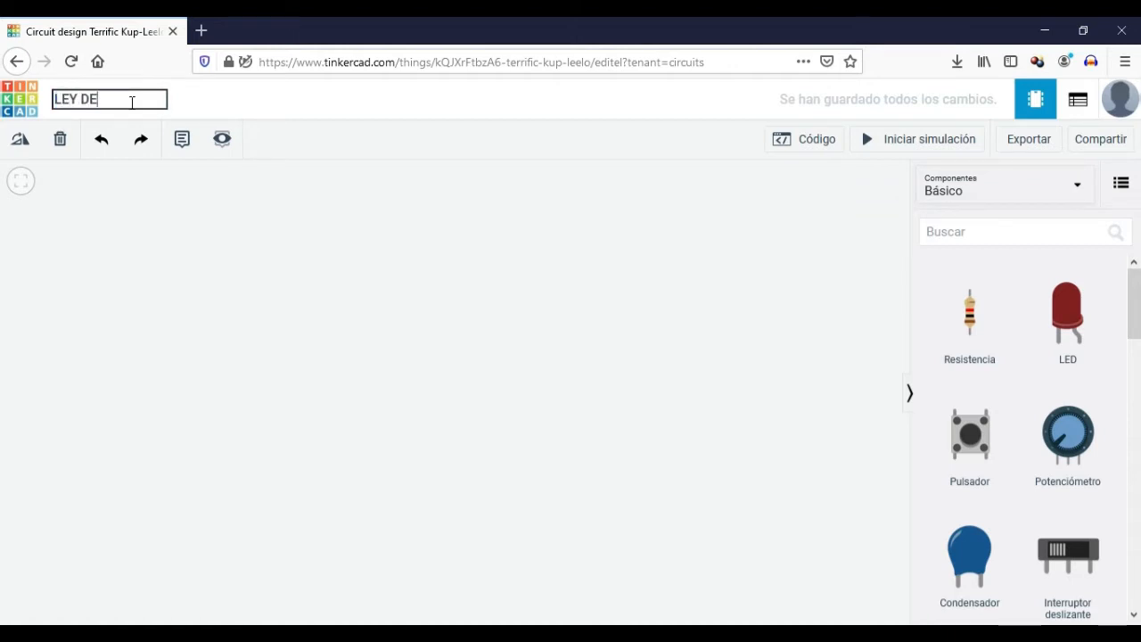
{"action": "type", "text": " OHM"}
{"action": "left_click", "coordinate": [193, 236]}
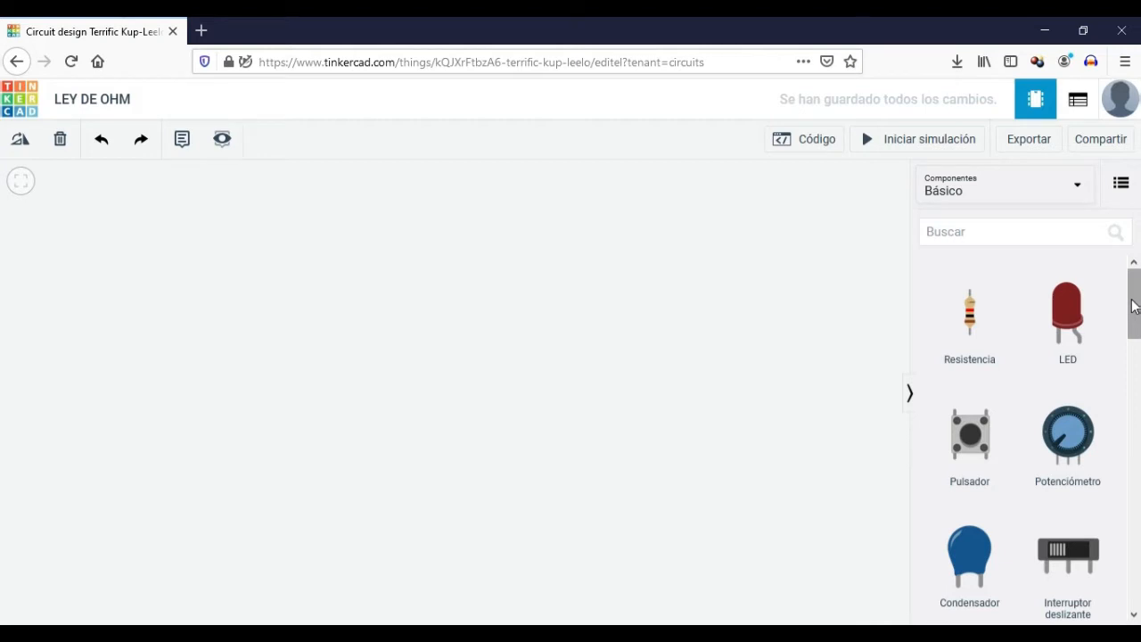
Browse the full component library from the general parts to the batteries, and return to the Básico component set
{"action": "left_click_drag", "start_coordinate": [1133, 306], "coordinate": [2, 286]}
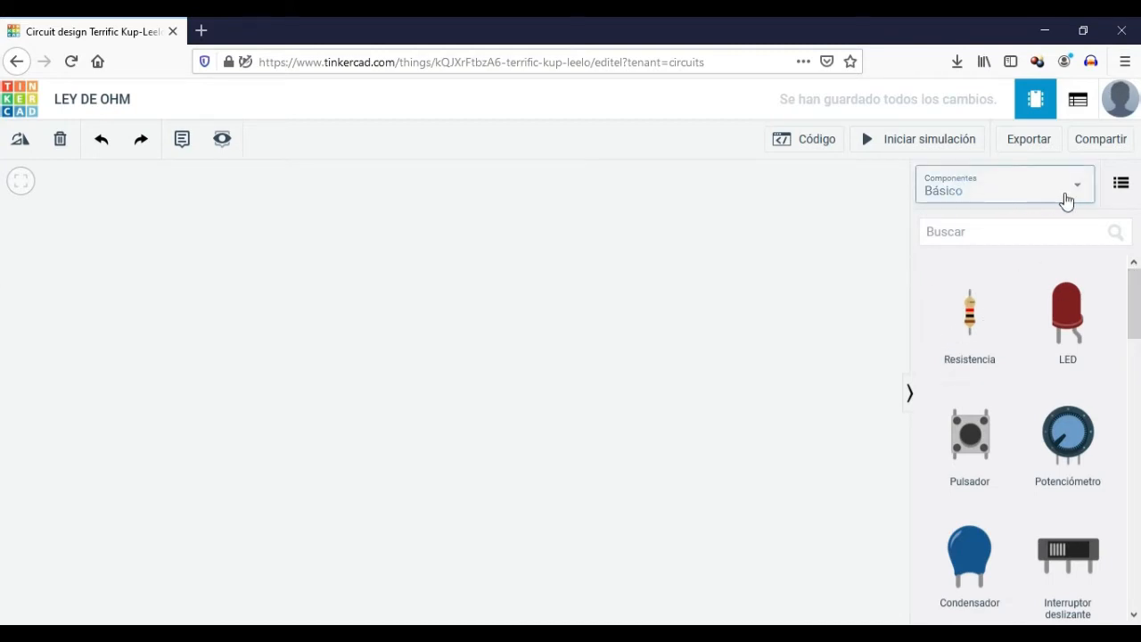
{"action": "left_click", "coordinate": [1075, 194]}
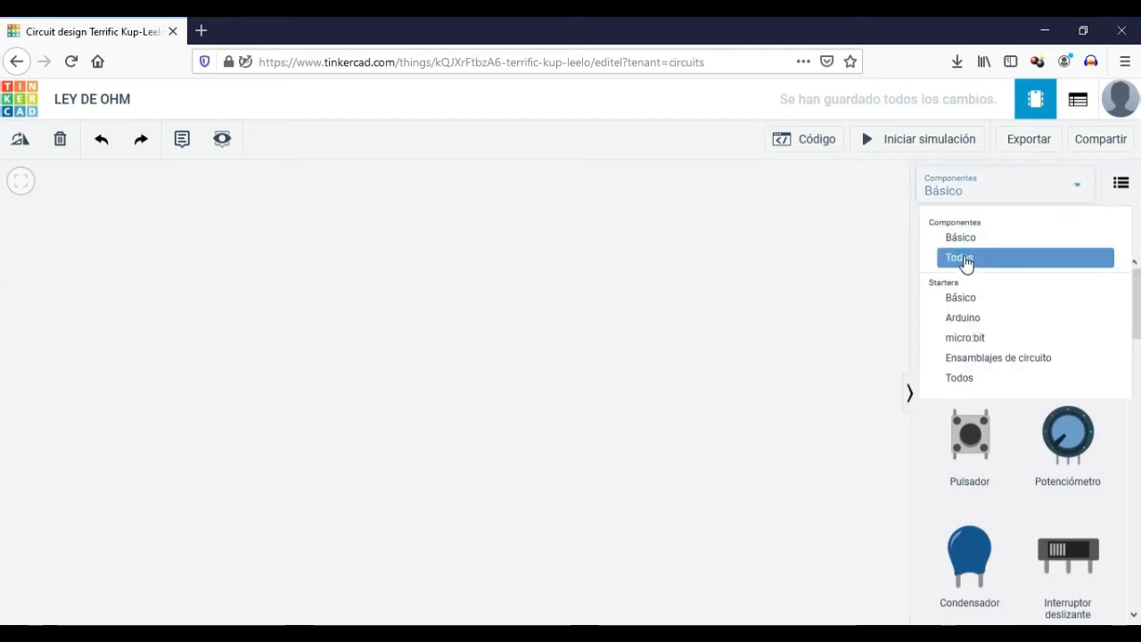
{"action": "left_click", "coordinate": [965, 261]}
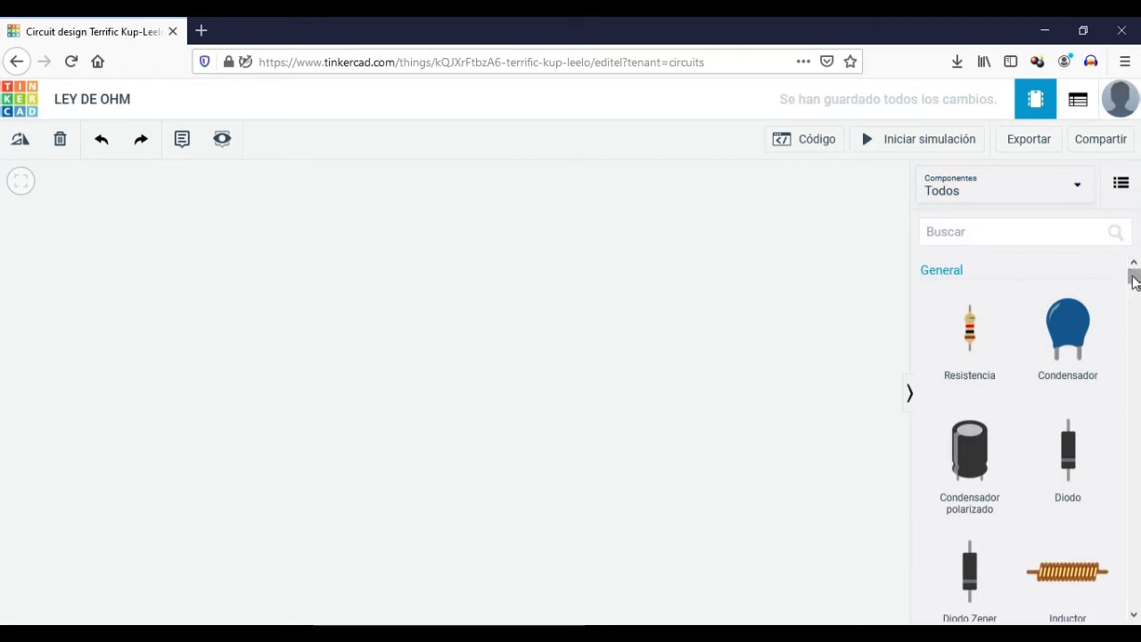
{"action": "left_click_drag", "start_coordinate": [1133, 277], "coordinate": [1134, 283]}
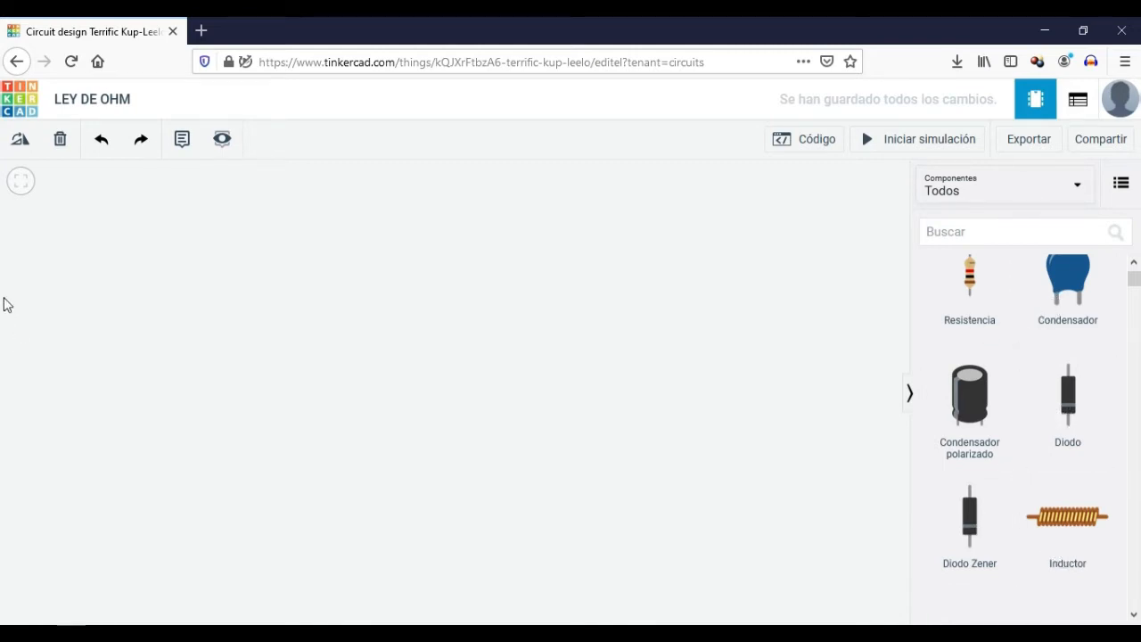
{"action": "left_click_drag", "start_coordinate": [1133, 280], "coordinate": [1131, 436]}
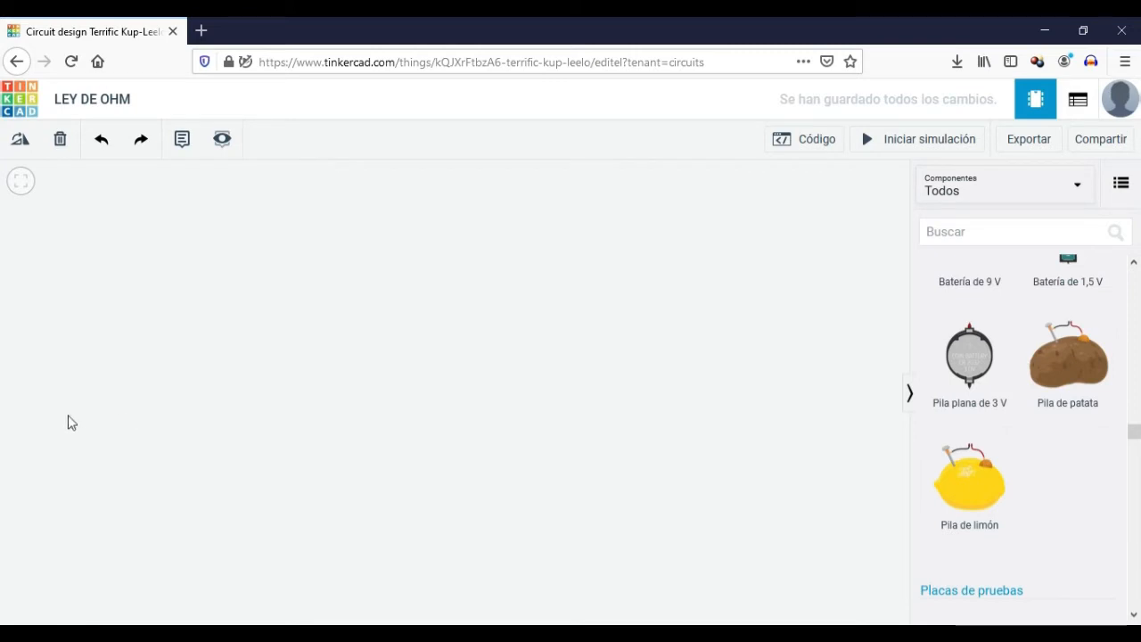
{"action": "left_click_drag", "start_coordinate": [1132, 432], "coordinate": [1132, 257]}
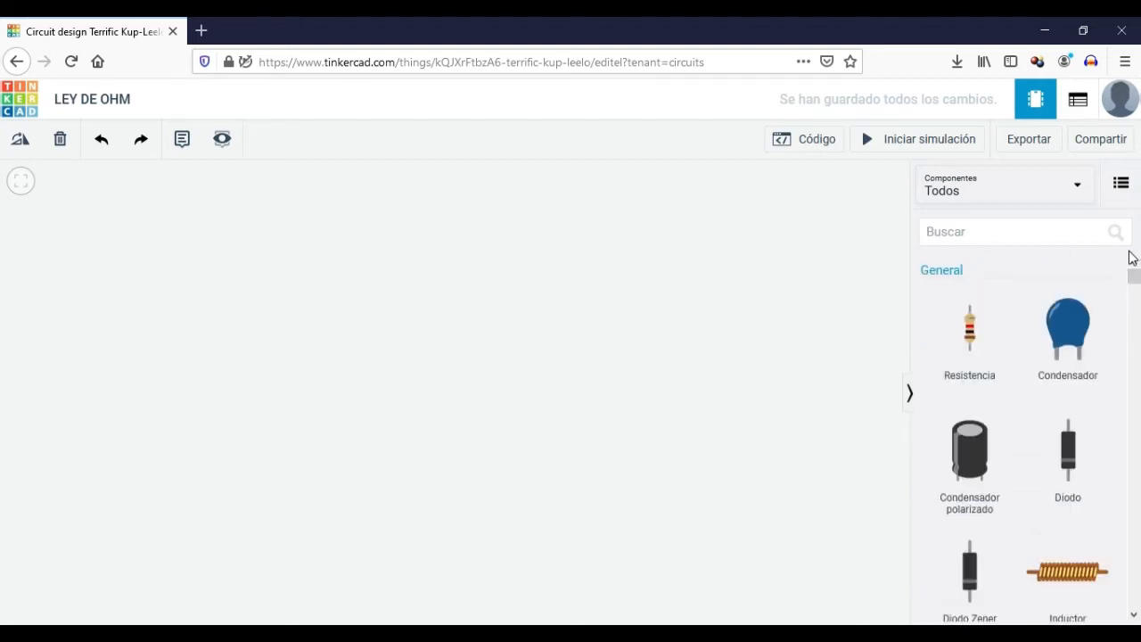
{"action": "left_click", "coordinate": [1074, 191]}
{"action": "left_click", "coordinate": [980, 246]}
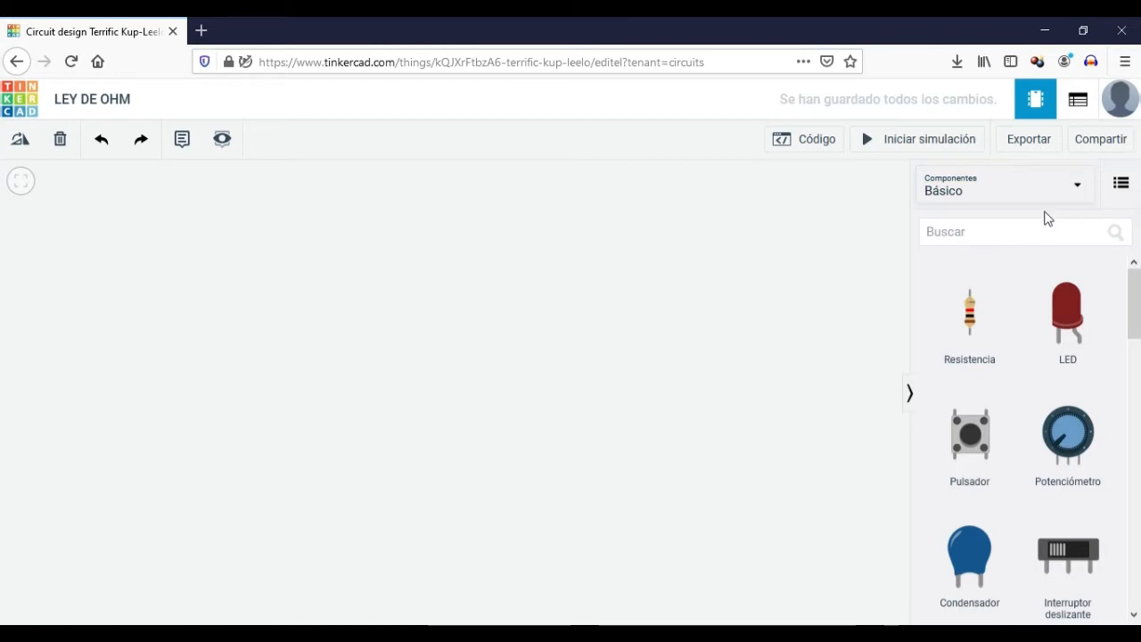
Place a small breadboard in the middle of the empty work area and adjust its position
{"action": "scroll", "coordinate": [1003, 365], "scroll_direction": "down", "scroll_amount": 5}
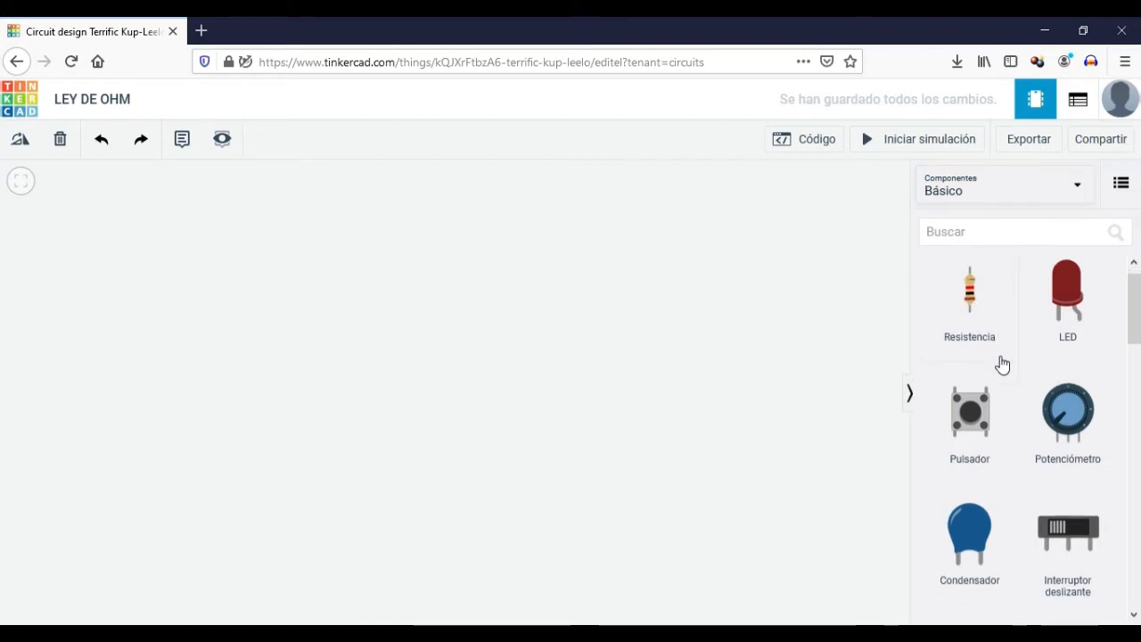
{"action": "left_click", "coordinate": [1043, 366]}
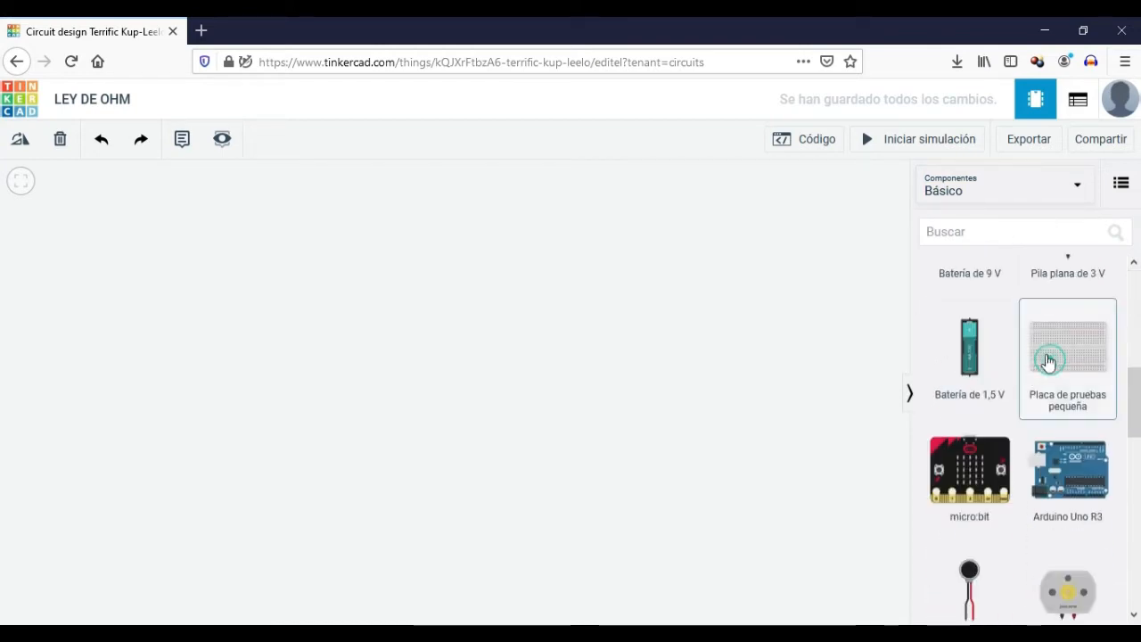
{"action": "left_click", "coordinate": [640, 403]}
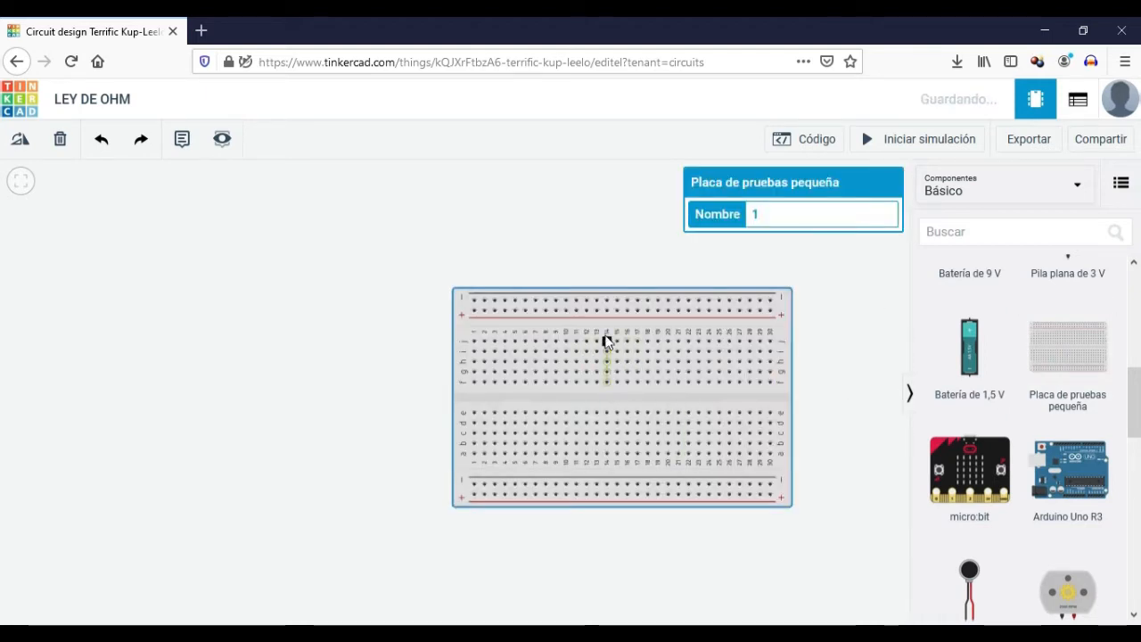
{"action": "left_click_drag", "start_coordinate": [788, 305], "coordinate": [789, 328]}
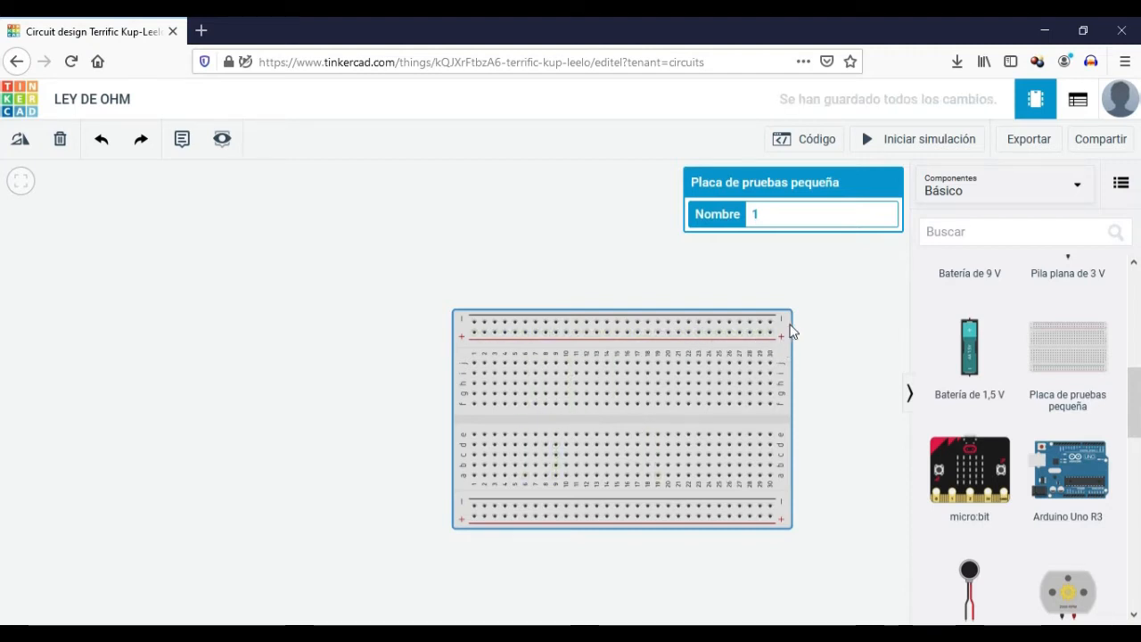
{"action": "left_click_drag", "start_coordinate": [789, 327], "coordinate": [777, 316]}
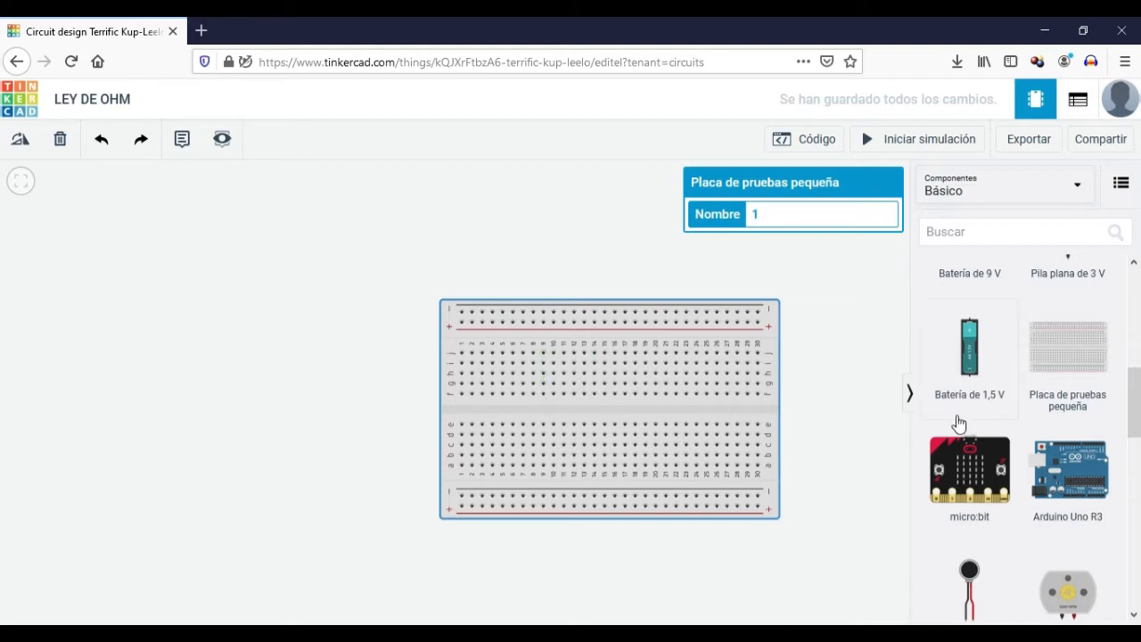
Find the 9 V battery among the basic components and place one beside the breadboard
{"action": "scroll", "coordinate": [996, 413], "scroll_direction": "down", "scroll_amount": 5}
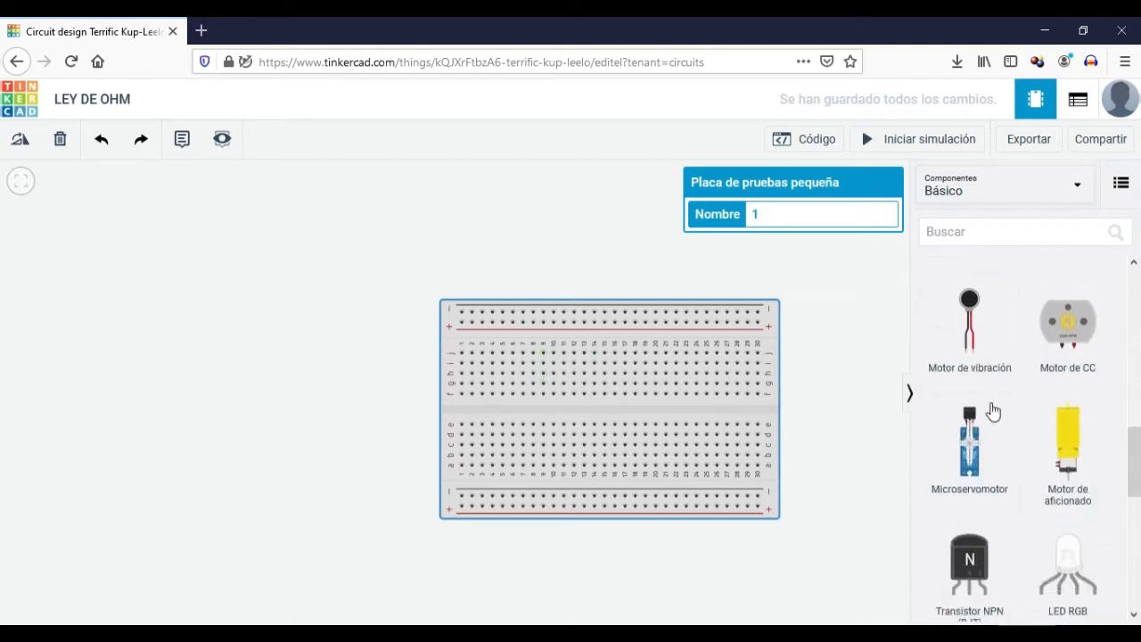
{"action": "scroll", "coordinate": [994, 410], "scroll_direction": "down", "scroll_amount": 4}
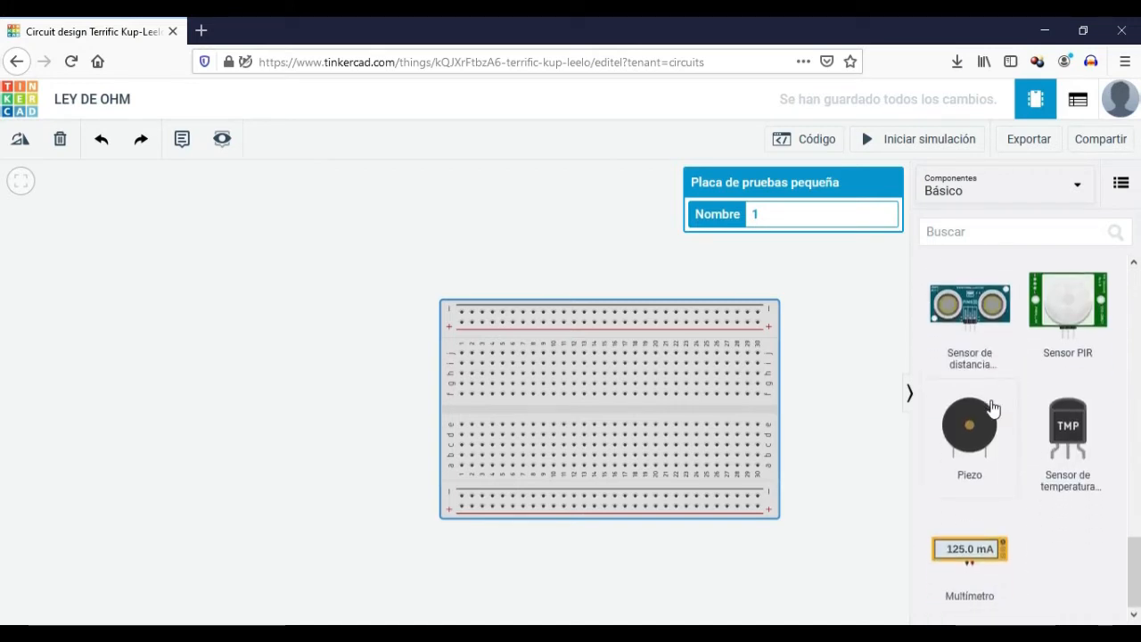
{"action": "scroll", "coordinate": [995, 405], "scroll_direction": "up", "scroll_amount": 4}
{"action": "scroll", "coordinate": [995, 403], "scroll_direction": "up", "scroll_amount": 10}
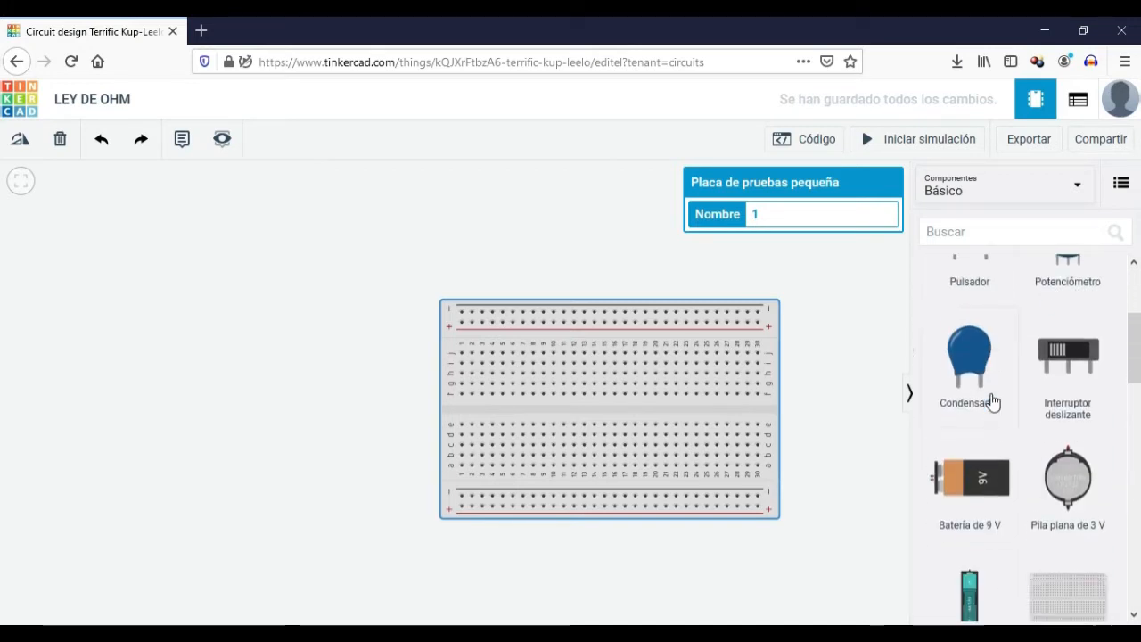
{"action": "scroll", "coordinate": [995, 383], "scroll_direction": "down", "scroll_amount": 2}
{"action": "left_click_drag", "start_coordinate": [986, 380], "coordinate": [133, 401]}
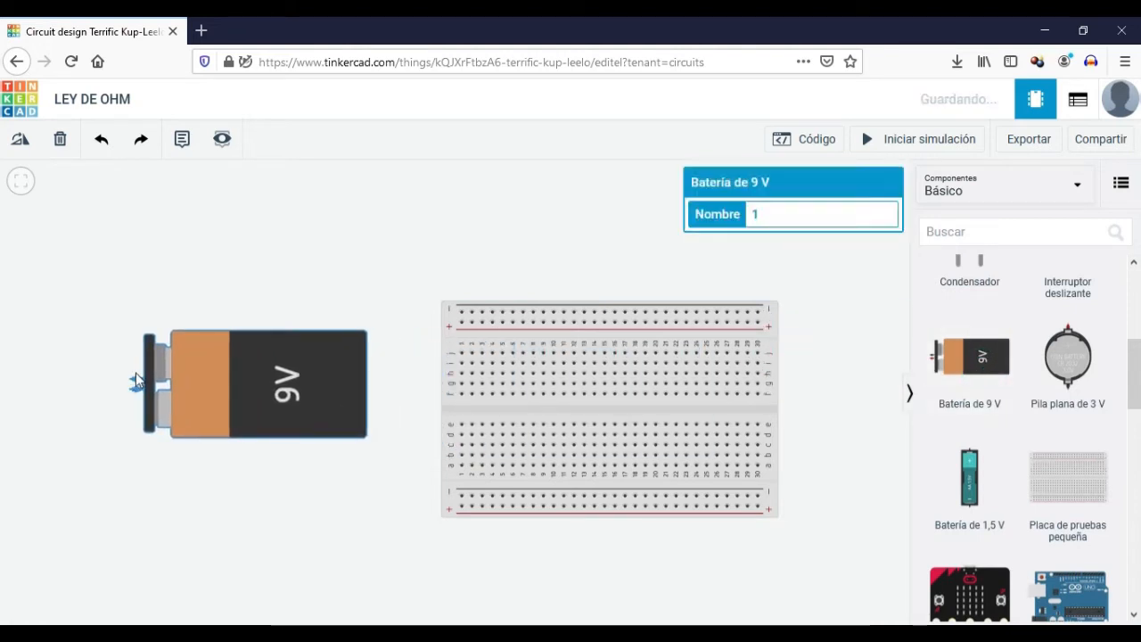
Rotate the 9 V battery so its terminals face the breadboard, and reposition the battery and breadboard side by side
{"action": "left_click", "coordinate": [26, 146]}
{"action": "left_click", "coordinate": [27, 146]}
{"action": "left_click", "coordinate": [27, 146]}
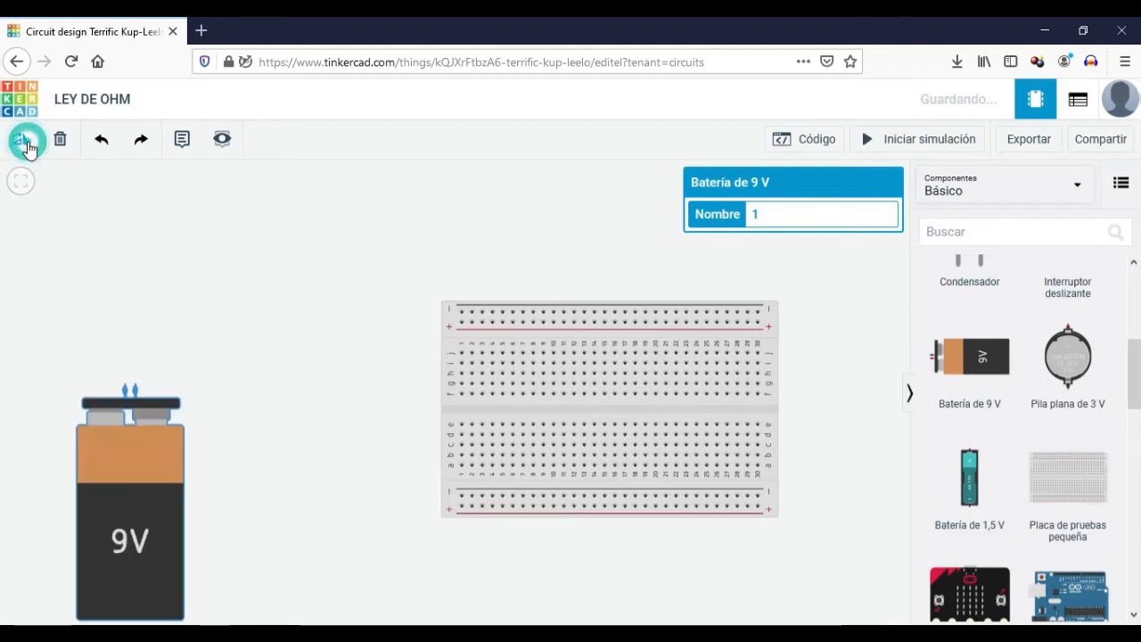
{"action": "left_click", "coordinate": [27, 146]}
{"action": "left_click", "coordinate": [27, 146]}
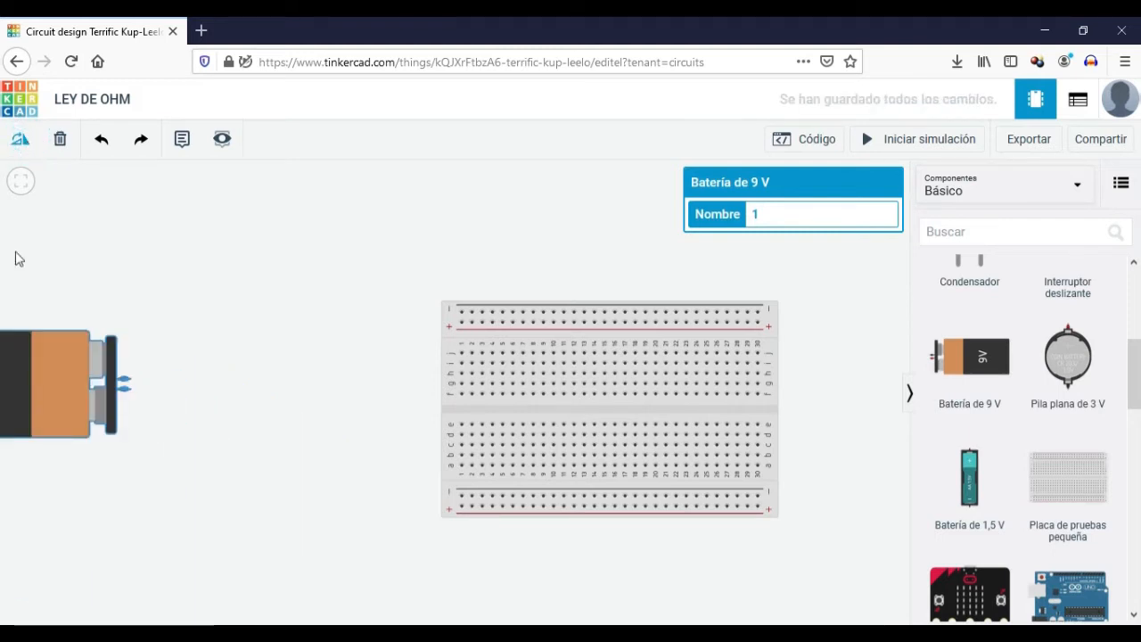
{"action": "left_click_drag", "start_coordinate": [28, 400], "coordinate": [208, 413]}
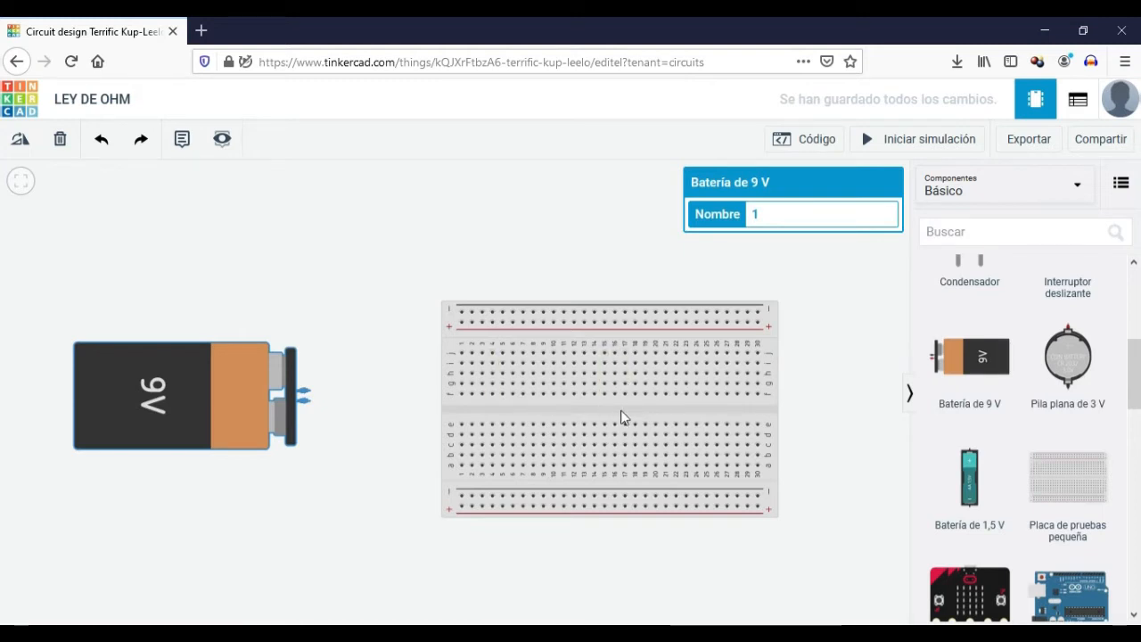
{"action": "left_click_drag", "start_coordinate": [623, 410], "coordinate": [593, 412]}
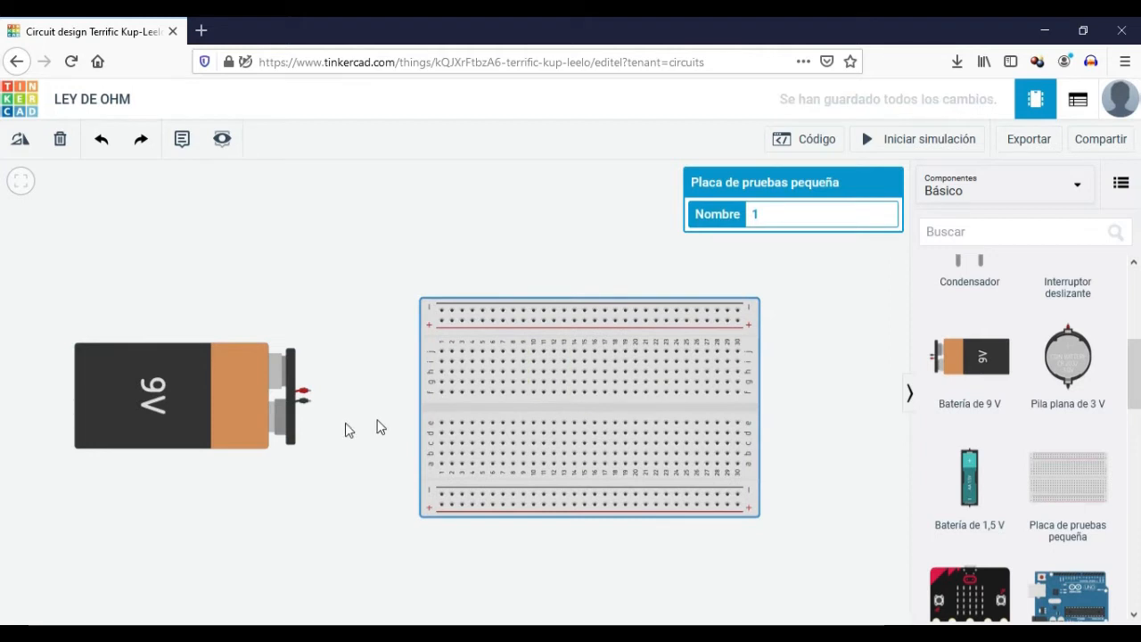
Wire the battery's positive terminal to the first hole of the breadboard's upper positive rail and colour the wire rojo
{"action": "left_click", "coordinate": [311, 395]}
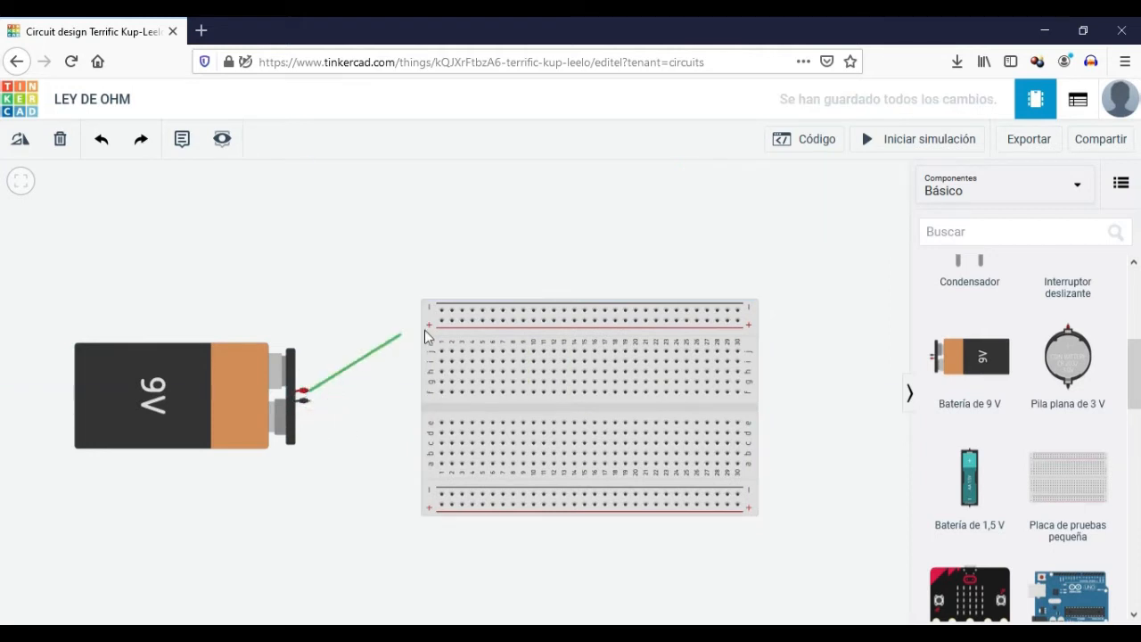
{"action": "left_click", "coordinate": [440, 324]}
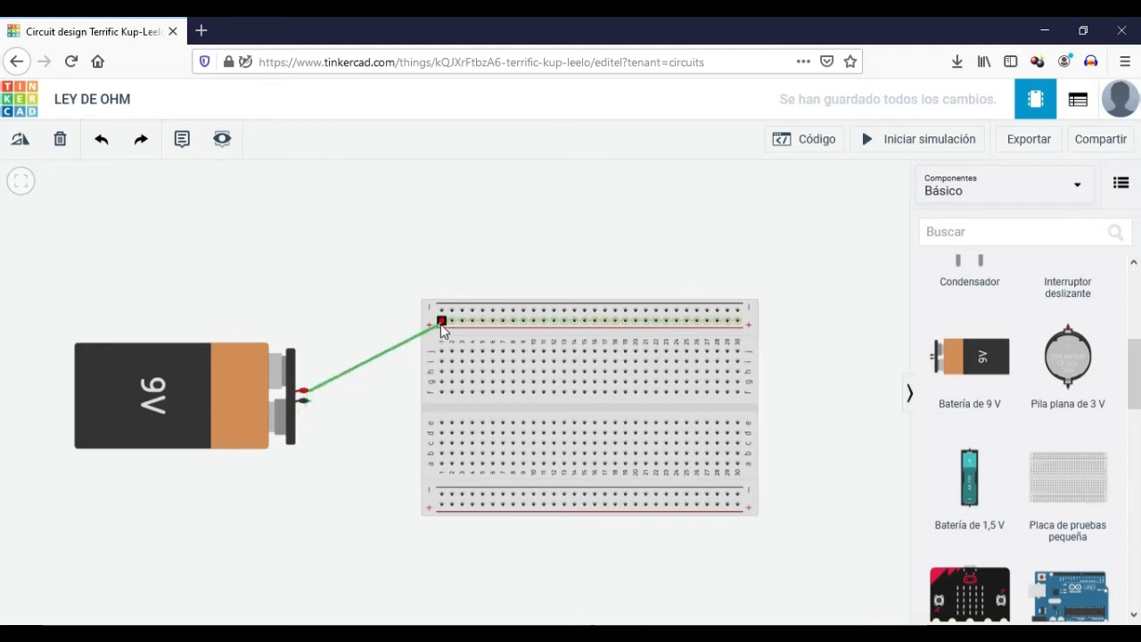
{"action": "left_click", "coordinate": [440, 324]}
{"action": "left_click", "coordinate": [738, 220]}
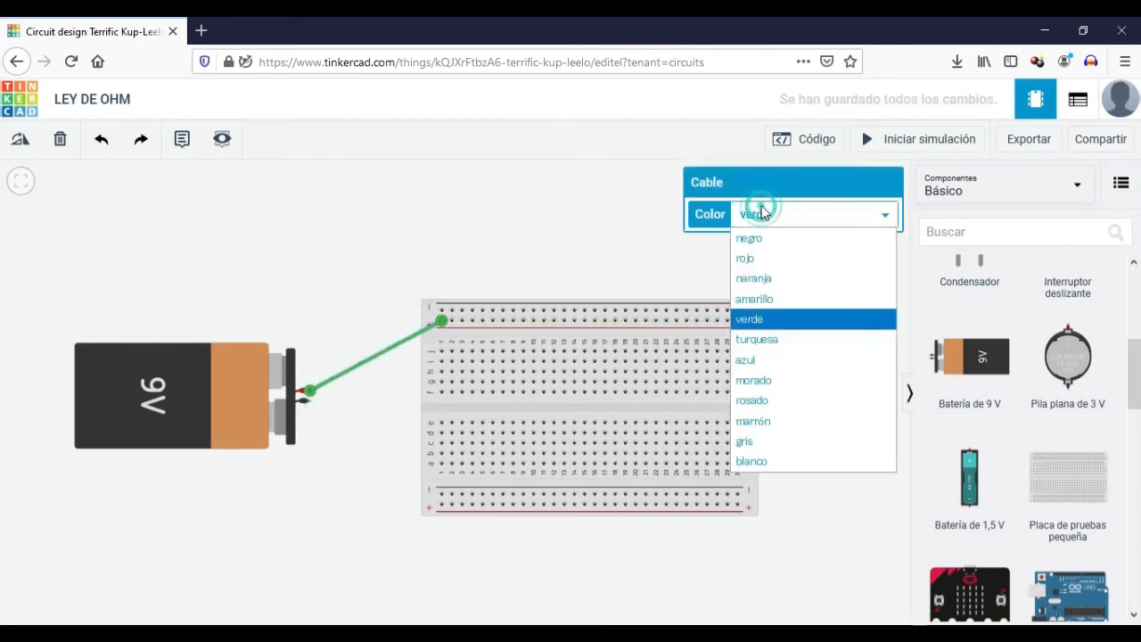
{"action": "left_click", "coordinate": [743, 258]}
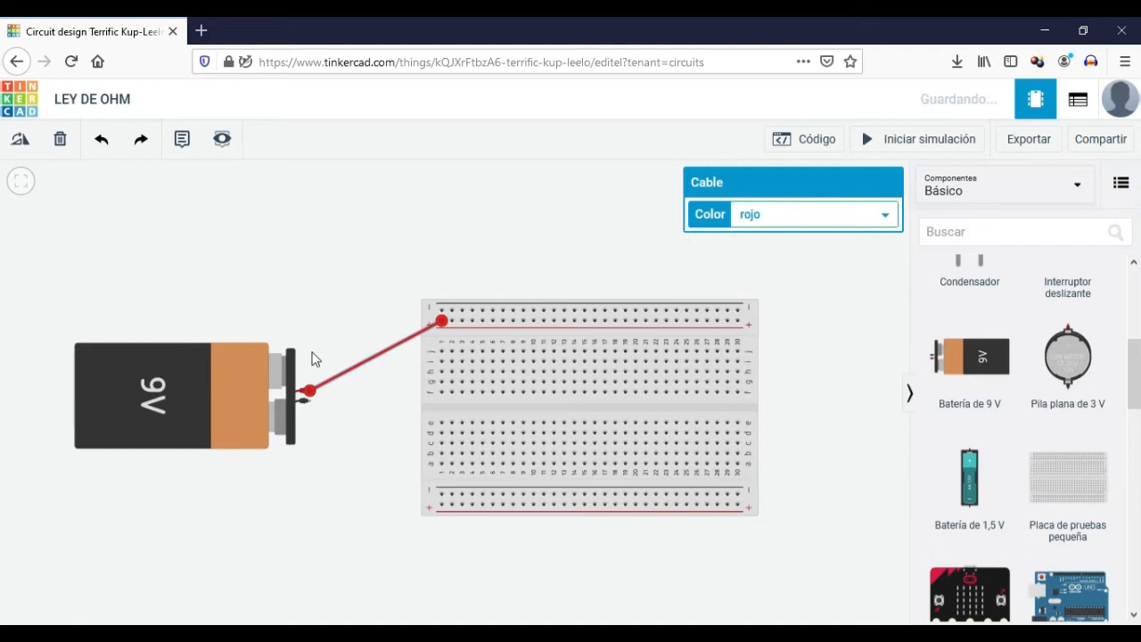
Wire the battery's negative terminal to the first hole of the breadboard's lower negative rail and colour the wire negro
{"action": "left_click", "coordinate": [310, 406]}
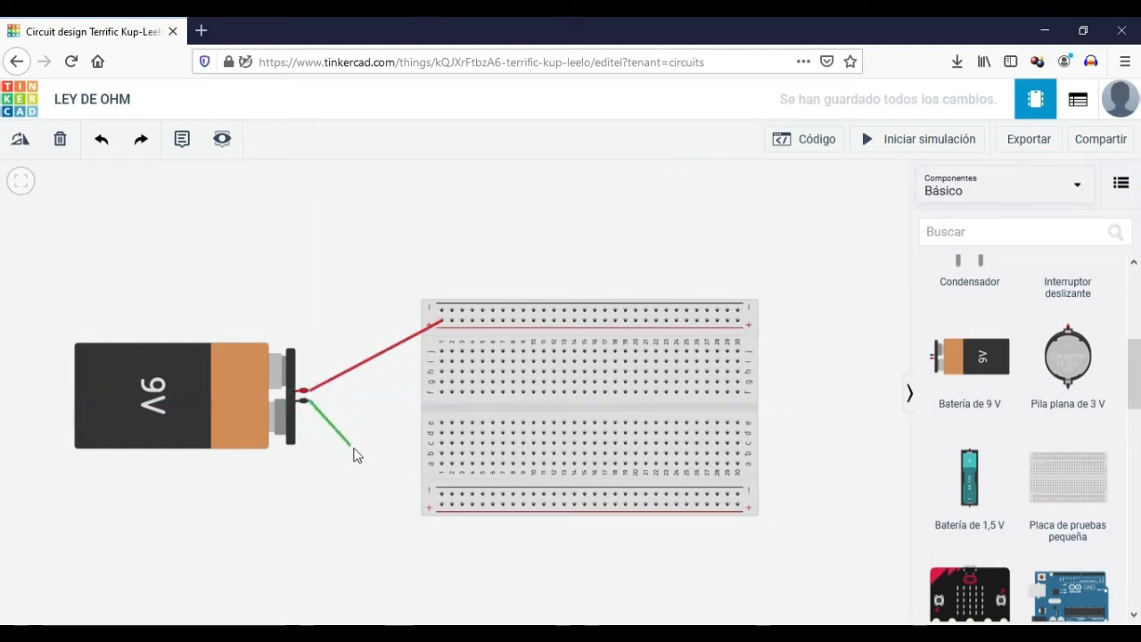
{"action": "left_click", "coordinate": [441, 494]}
{"action": "left_click", "coordinate": [747, 218]}
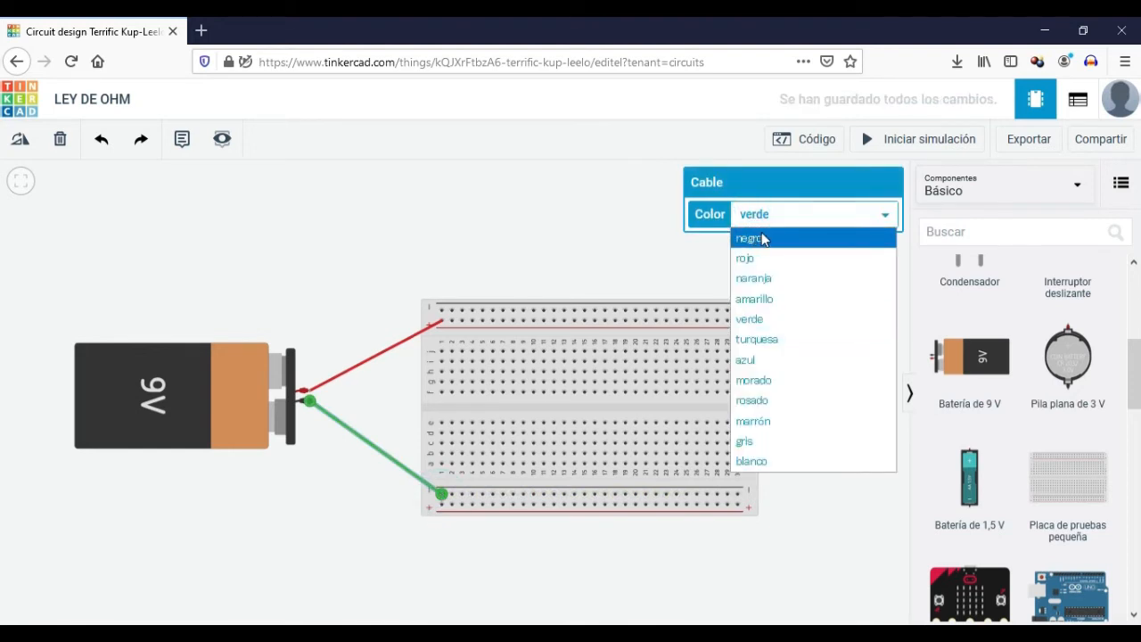
{"action": "left_click", "coordinate": [768, 238]}
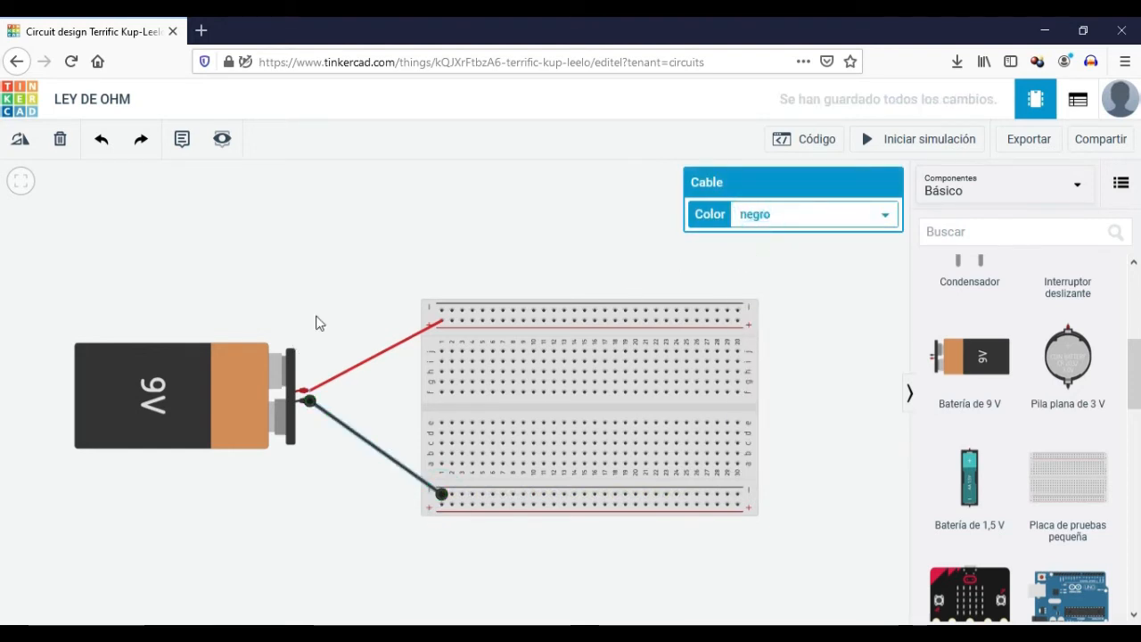
{"action": "left_click", "coordinate": [330, 285]}
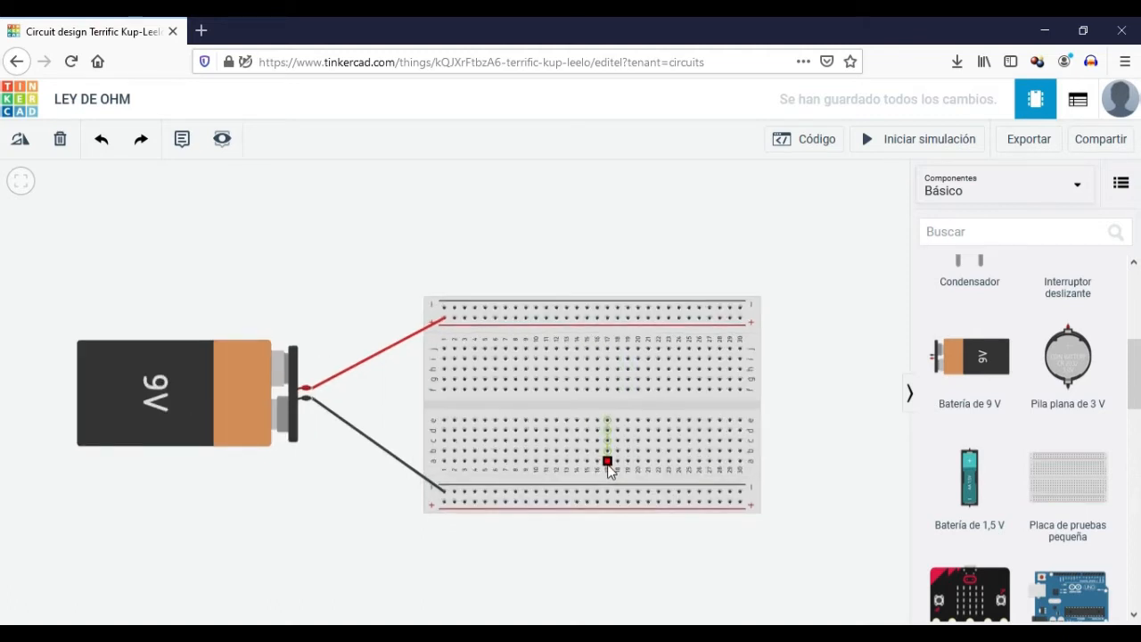
{"action": "scroll", "coordinate": [543, 393], "scroll_direction": "down", "scroll_amount": 3}
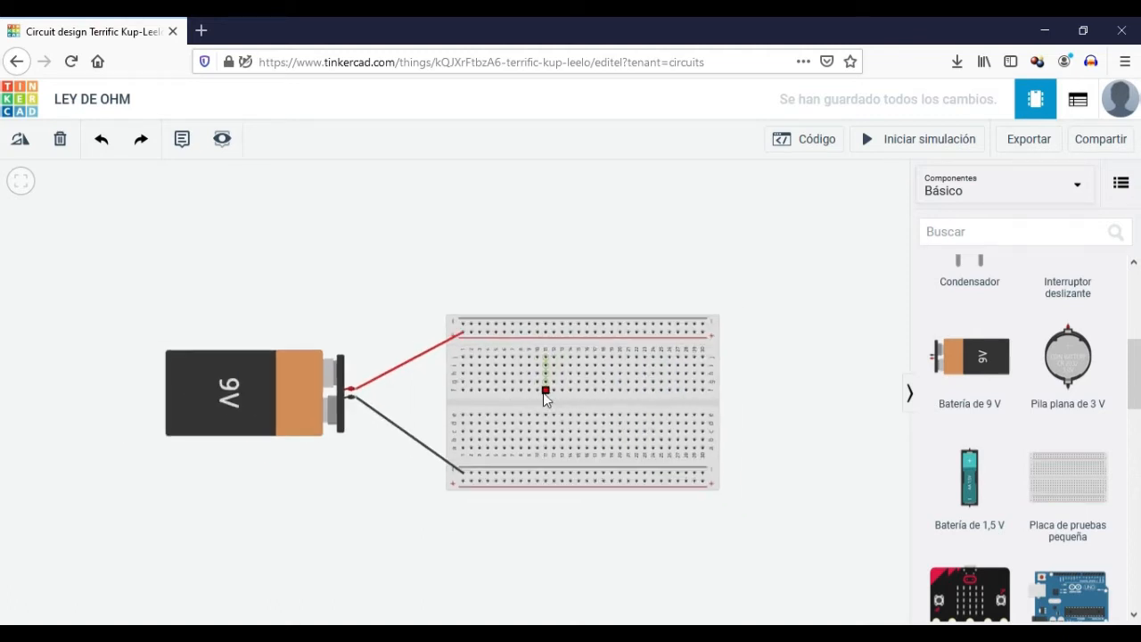
{"action": "scroll", "coordinate": [543, 392], "scroll_direction": "down", "scroll_amount": 2}
{"action": "scroll", "coordinate": [543, 392], "scroll_direction": "up", "scroll_amount": 4}
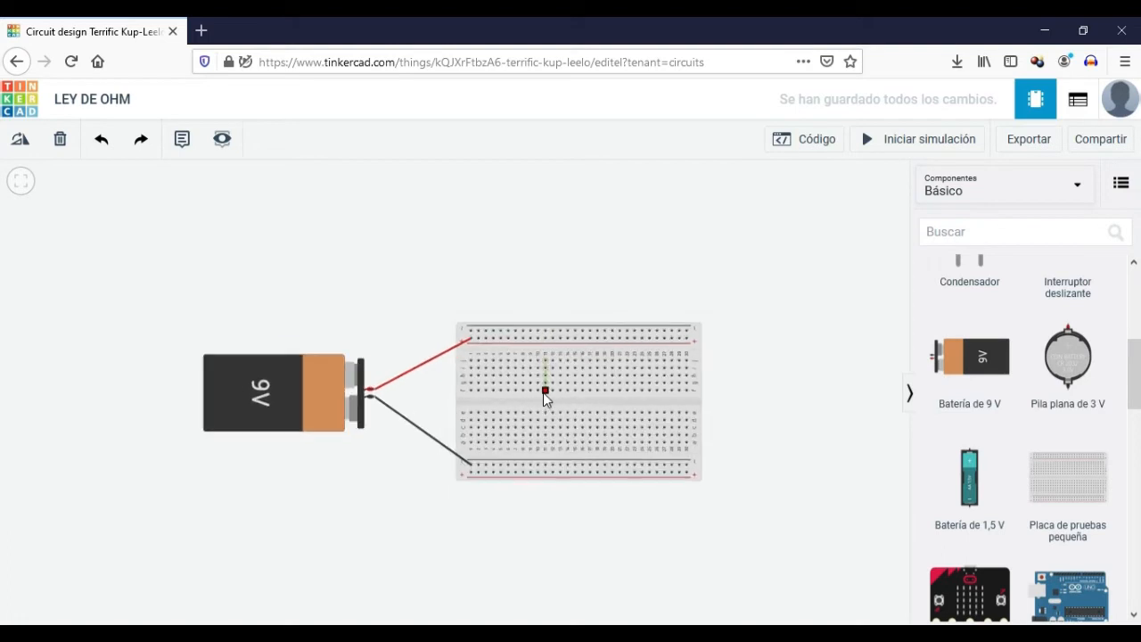
{"action": "scroll", "coordinate": [542, 392], "scroll_direction": "down", "scroll_amount": 1}
{"action": "scroll", "coordinate": [543, 393], "scroll_direction": "up", "scroll_amount": 1}
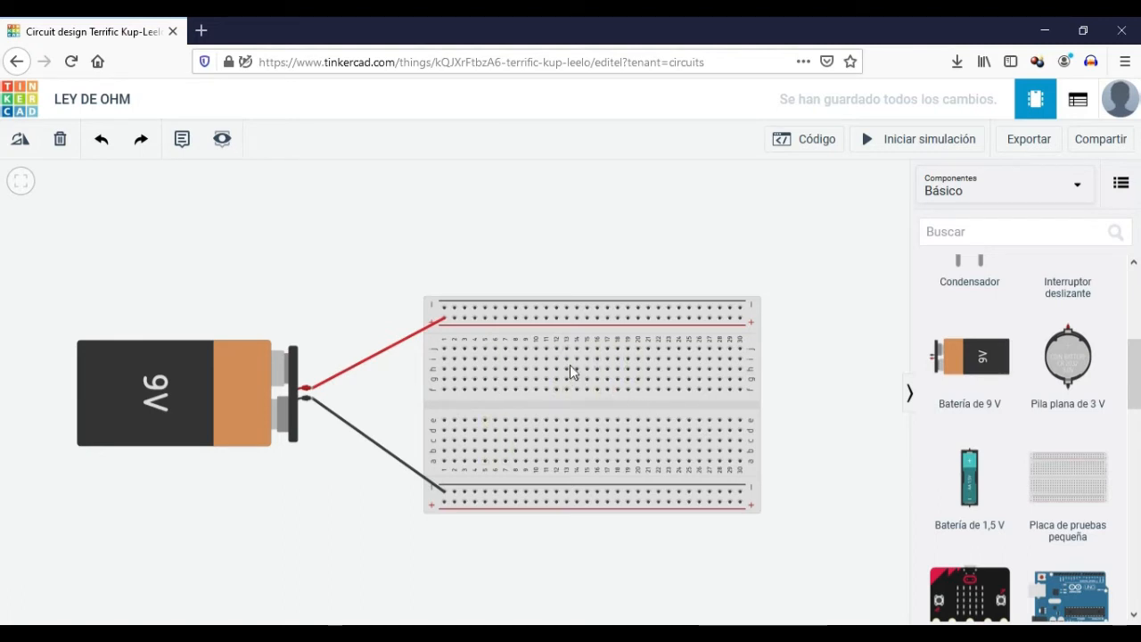
Place a resistor from the basic components across the breadboard's central gap in column 9, between rows g and e
{"action": "scroll", "coordinate": [989, 378], "scroll_direction": "up", "scroll_amount": 5}
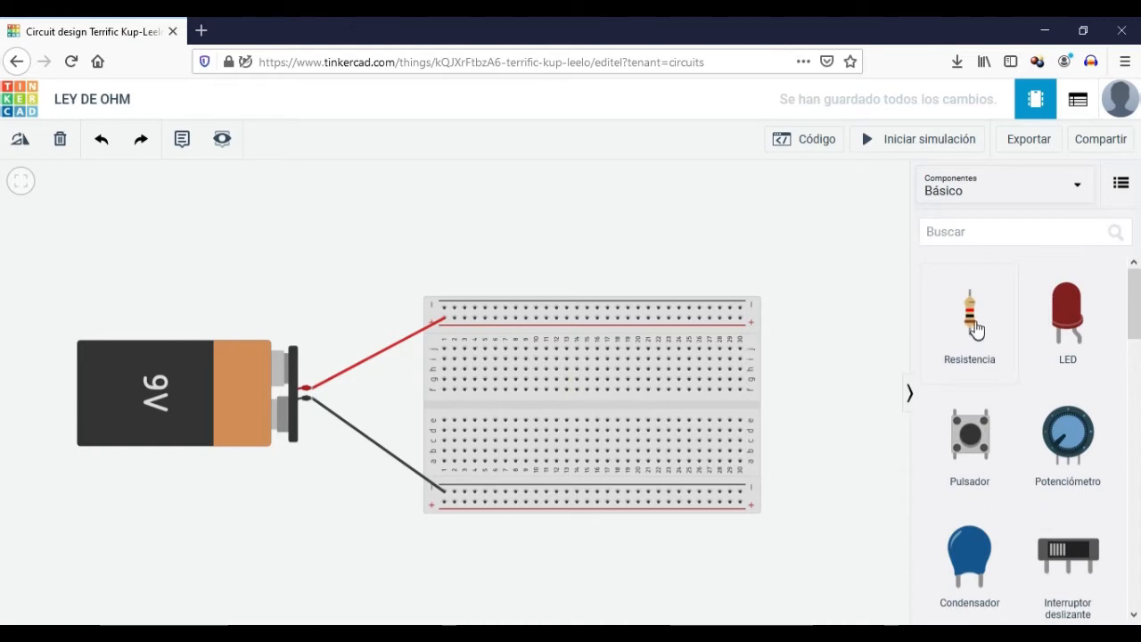
{"action": "left_click_drag", "start_coordinate": [971, 328], "coordinate": [526, 407]}
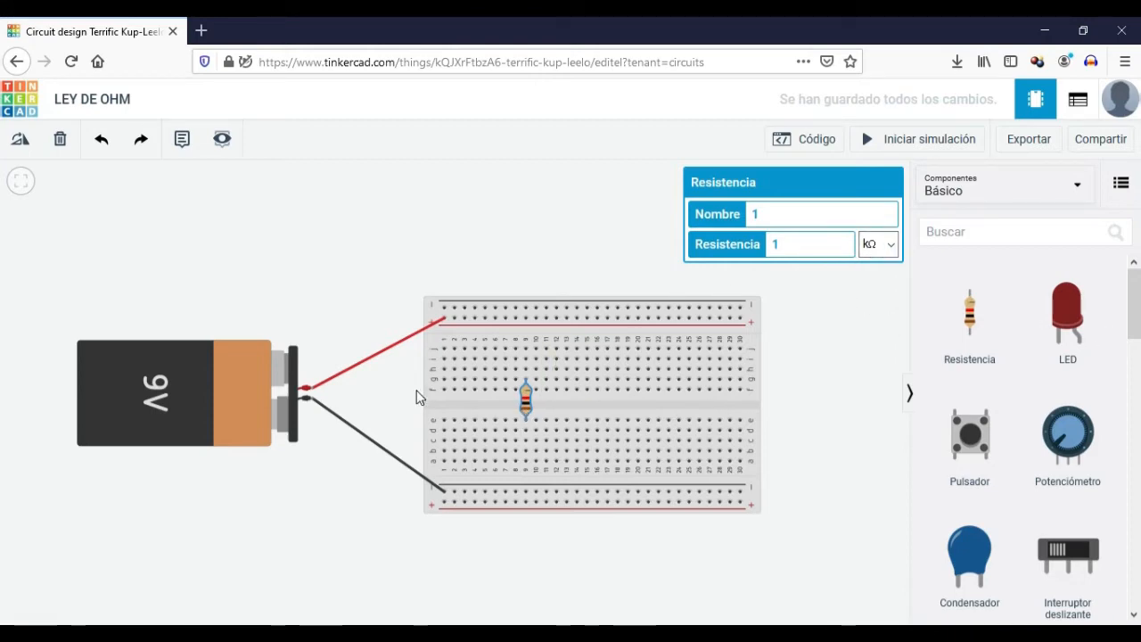
{"action": "scroll", "coordinate": [416, 395], "scroll_direction": "up", "scroll_amount": 4}
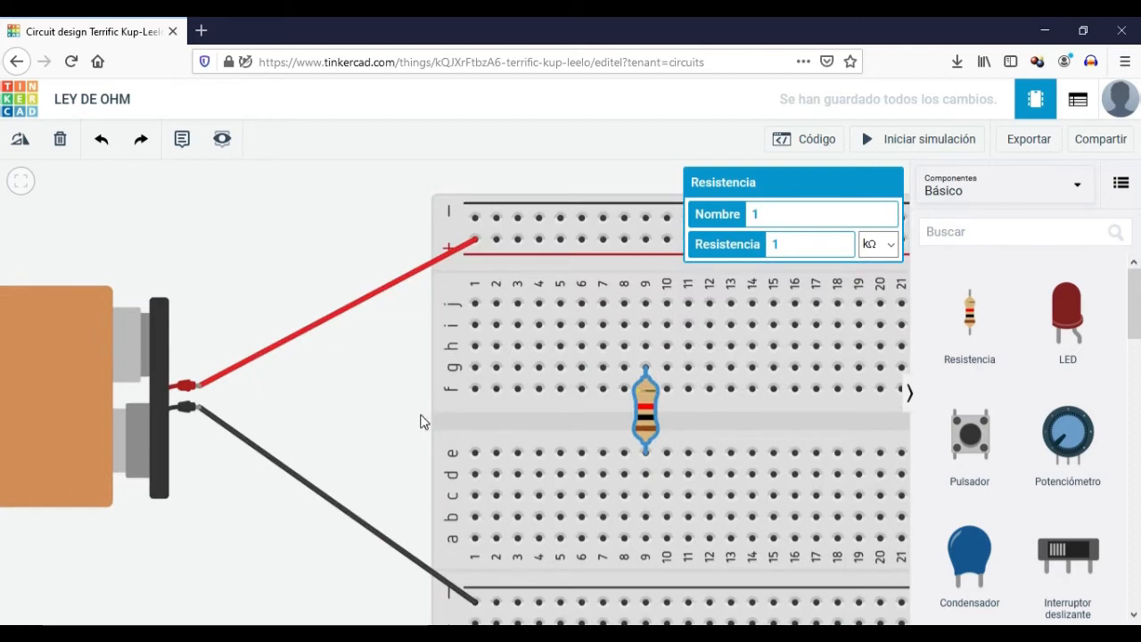
{"action": "left_click_drag", "start_coordinate": [419, 415], "coordinate": [136, 420]}
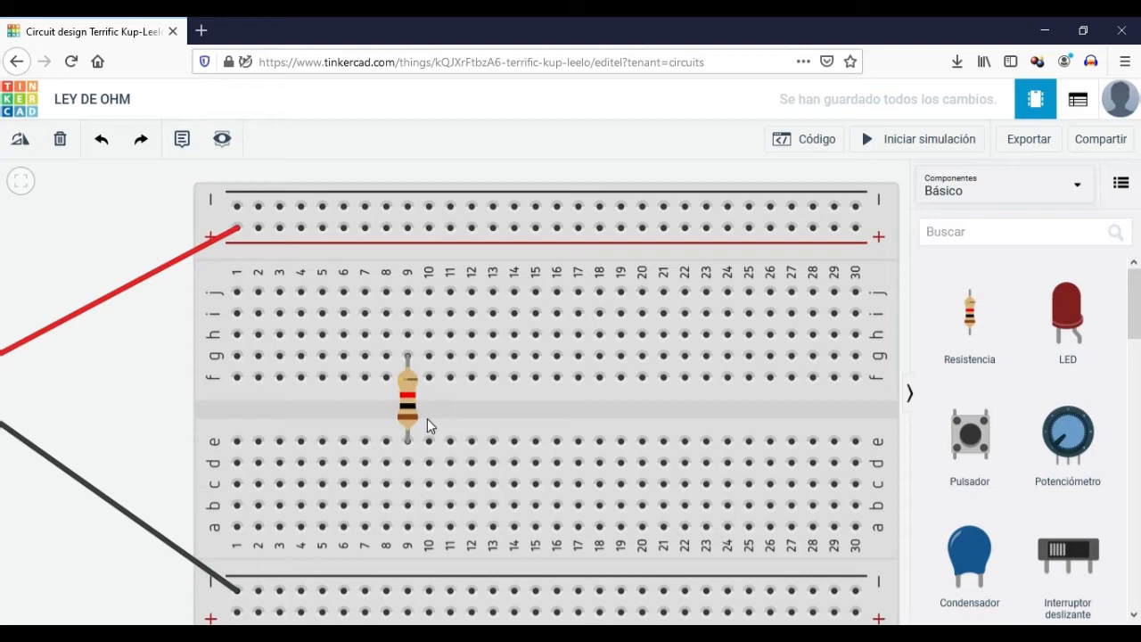
Set the resistor's resistance to 5 Ω
{"action": "scroll", "coordinate": [403, 408], "scroll_direction": "down", "scroll_amount": 3}
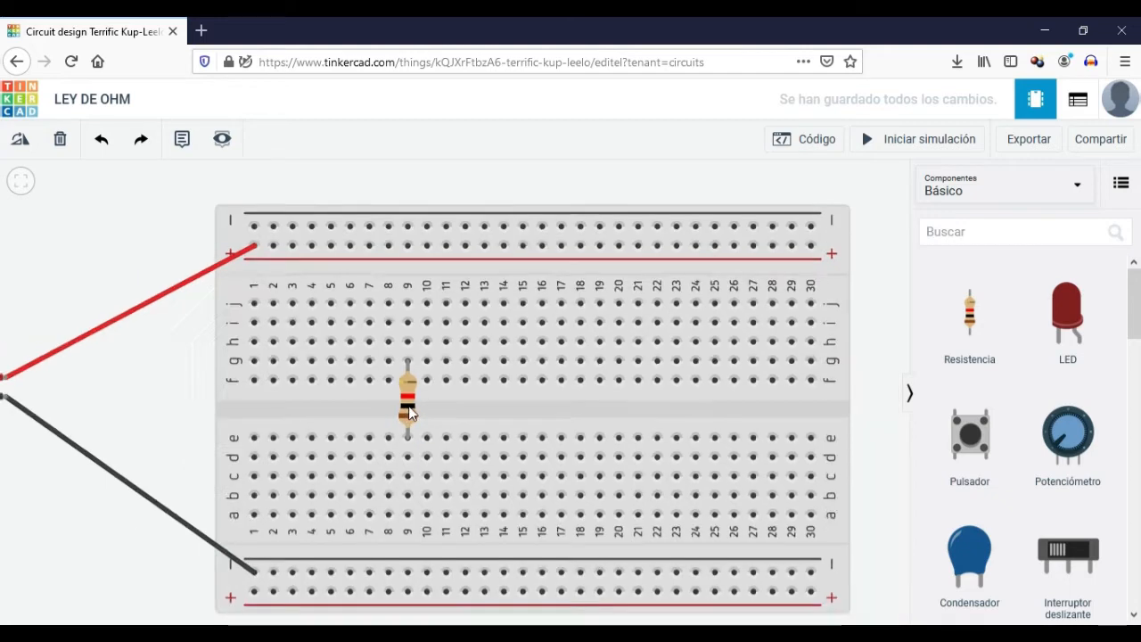
{"action": "left_click_drag", "start_coordinate": [223, 395], "coordinate": [363, 385]}
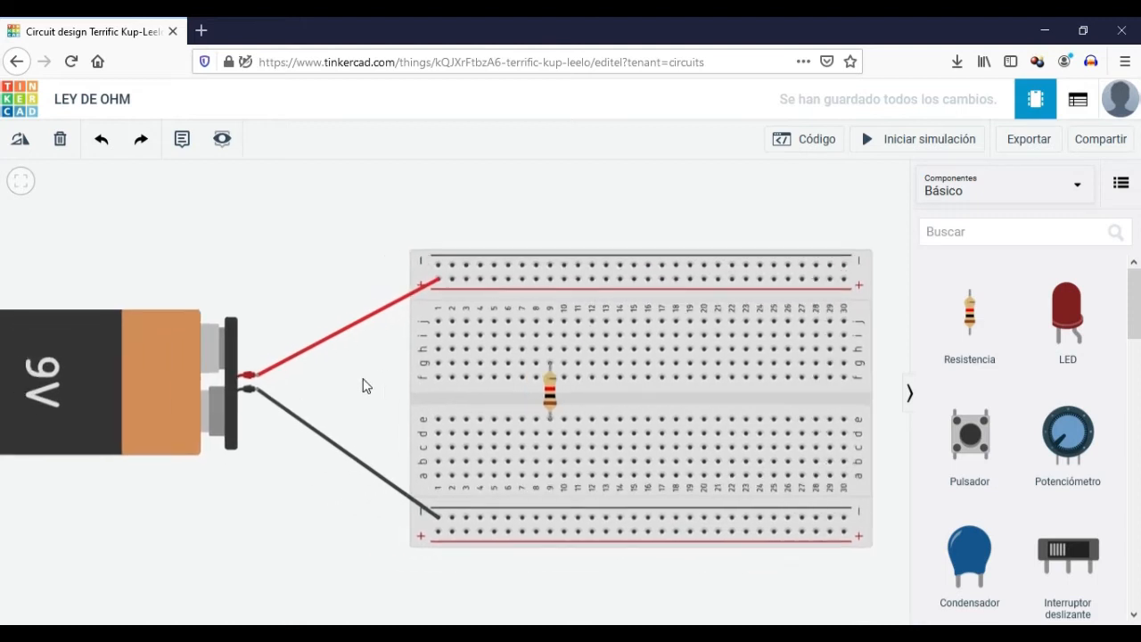
{"action": "left_click", "coordinate": [548, 400]}
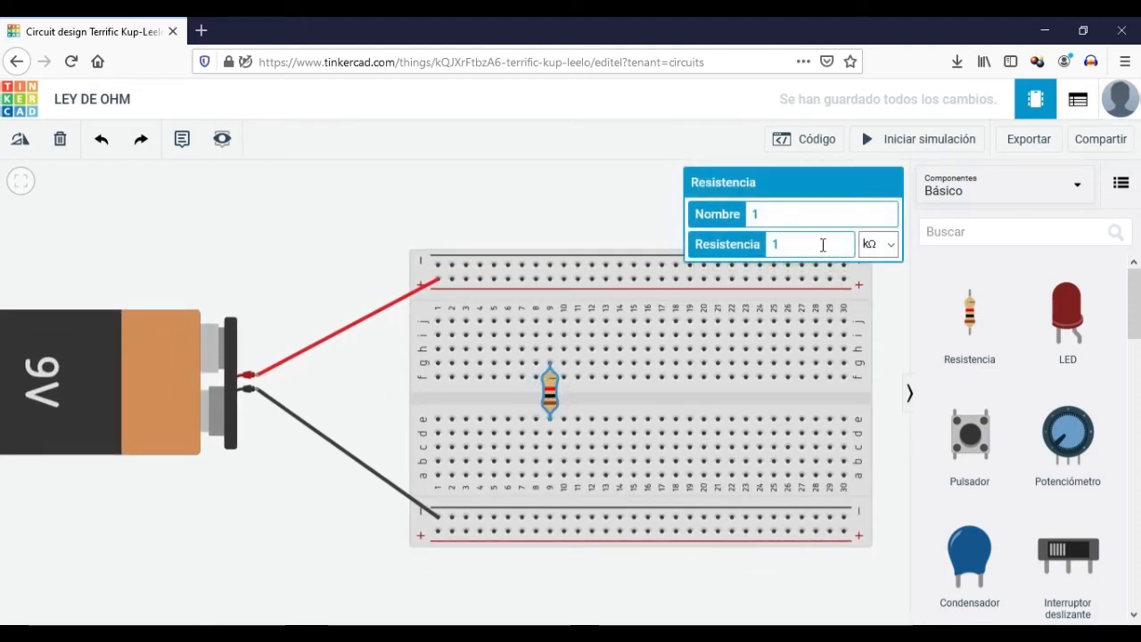
{"action": "left_click_drag", "start_coordinate": [820, 243], "coordinate": [756, 247]}
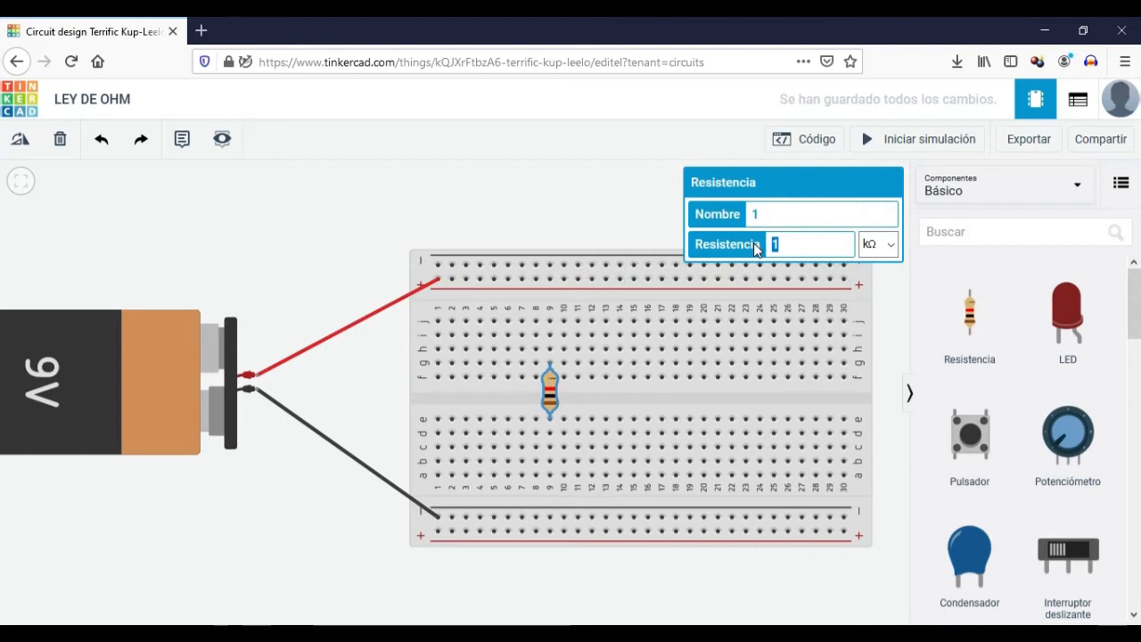
{"action": "type", "text": "5"}
{"action": "left_click", "coordinate": [893, 246]}
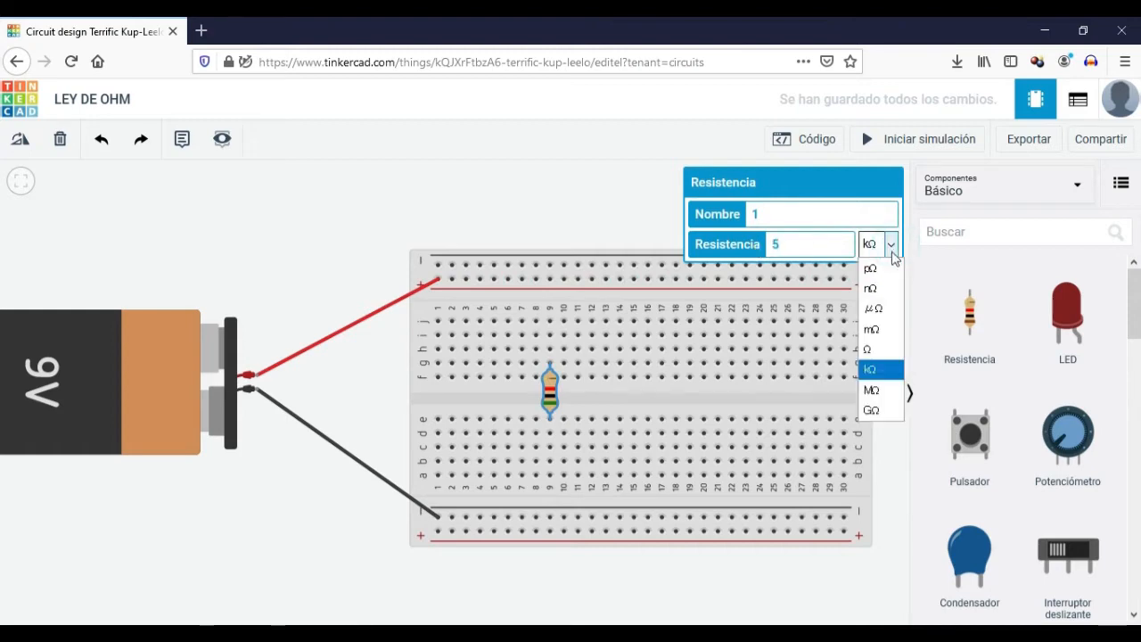
{"action": "left_click", "coordinate": [880, 352]}
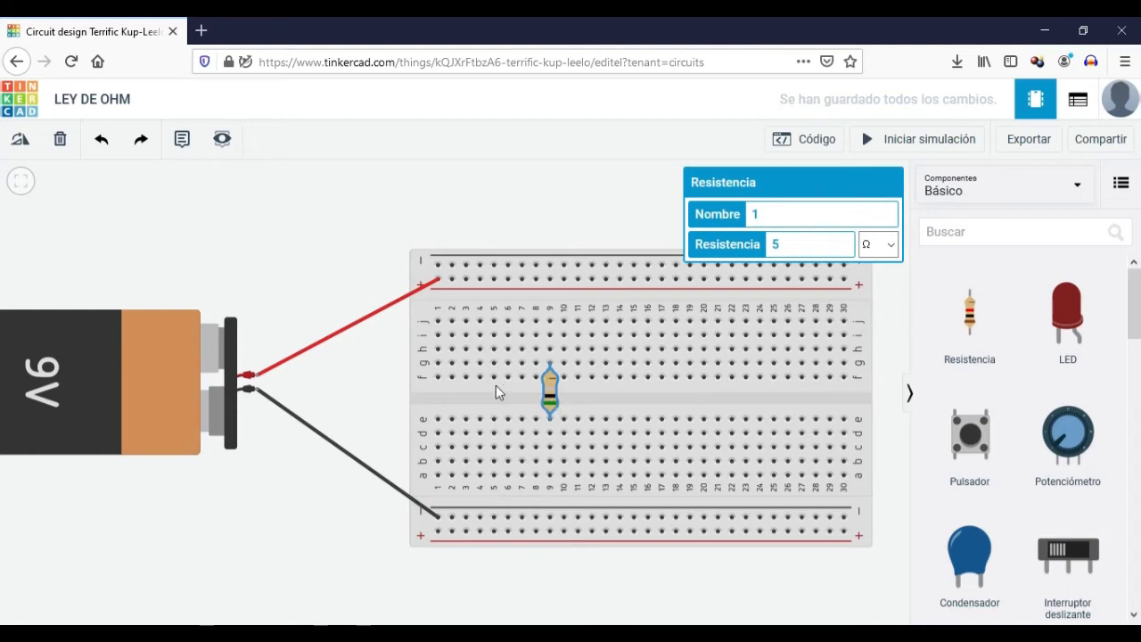
{"action": "left_click", "coordinate": [367, 399]}
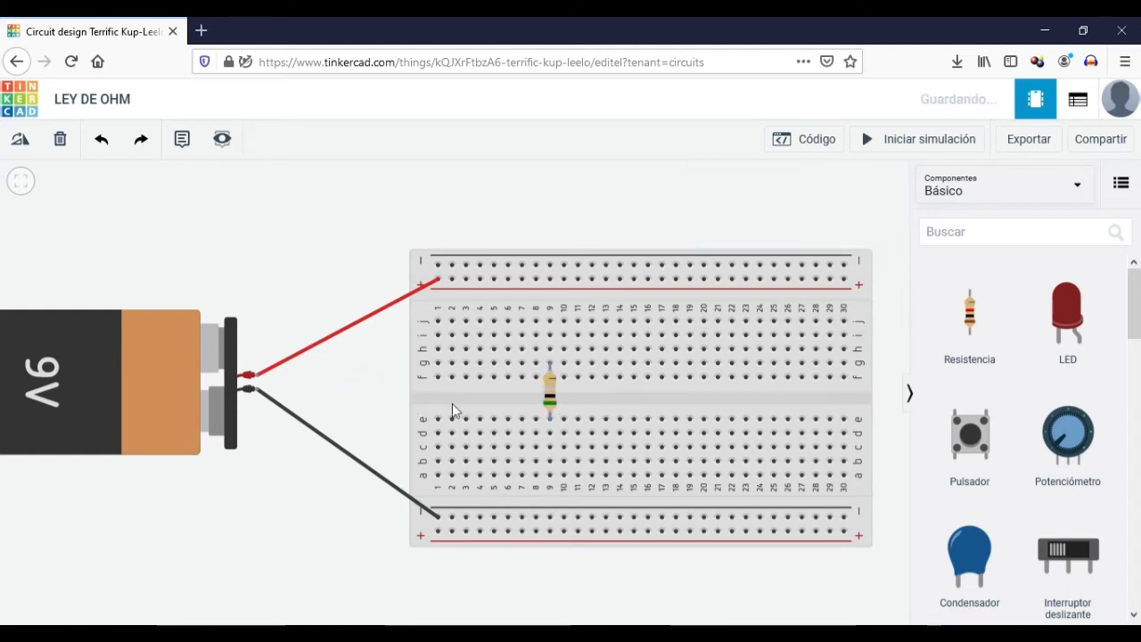
Examine the resistor's colour bands and how its leads sit across the breadboard's central gap
{"action": "scroll", "coordinate": [511, 429], "scroll_direction": "up", "scroll_amount": 5}
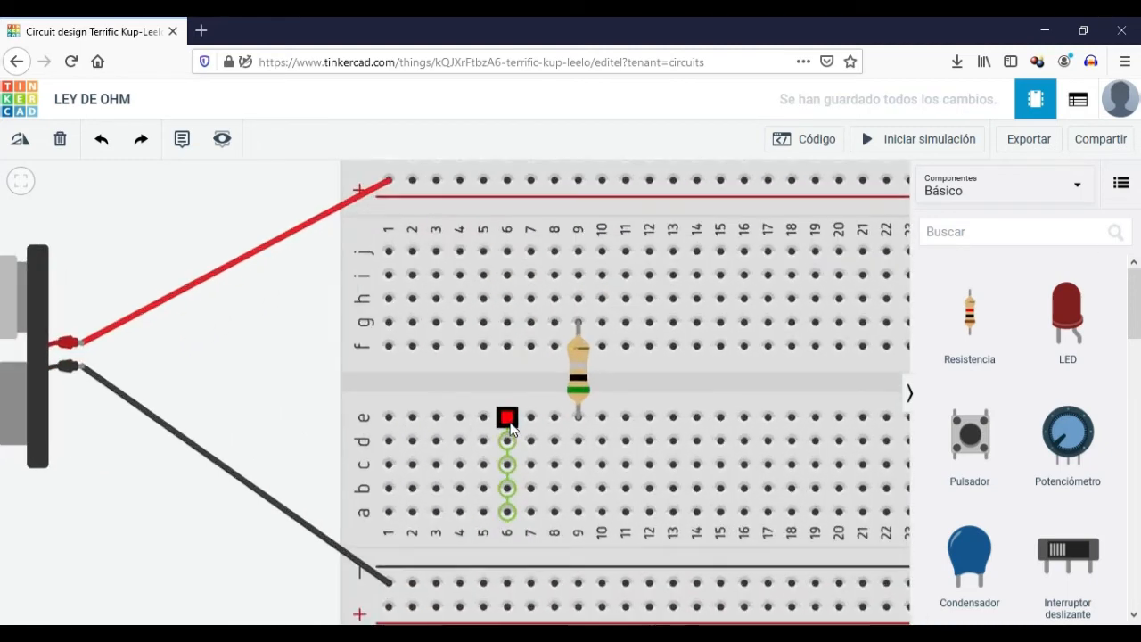
{"action": "scroll", "coordinate": [510, 428], "scroll_direction": "up", "scroll_amount": 1}
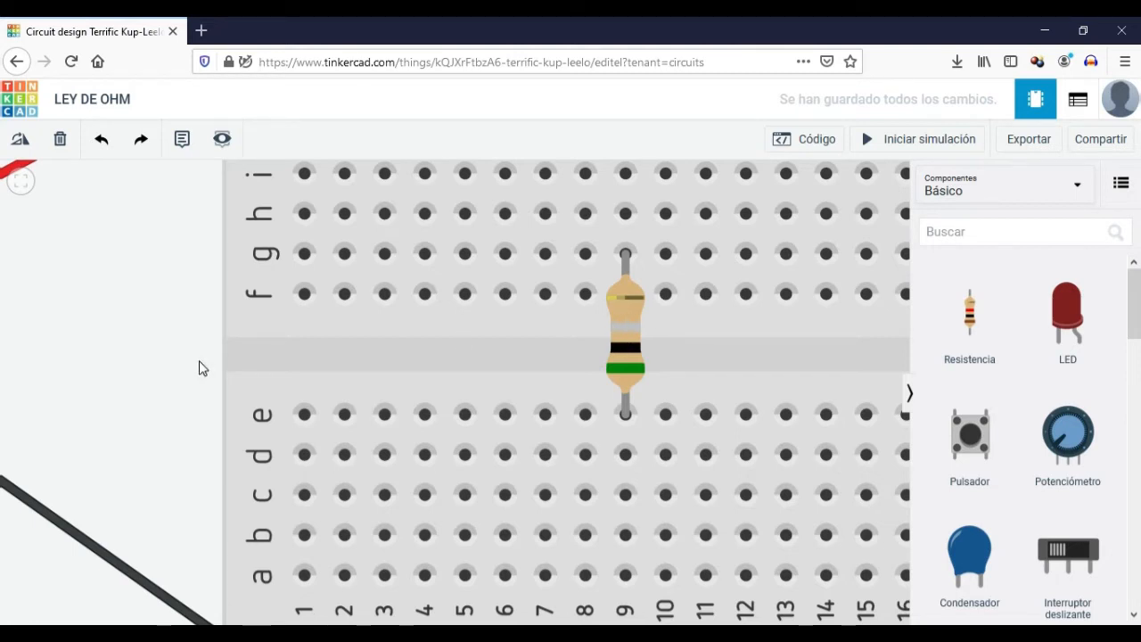
{"action": "scroll", "coordinate": [200, 366], "scroll_direction": "down", "scroll_amount": 5}
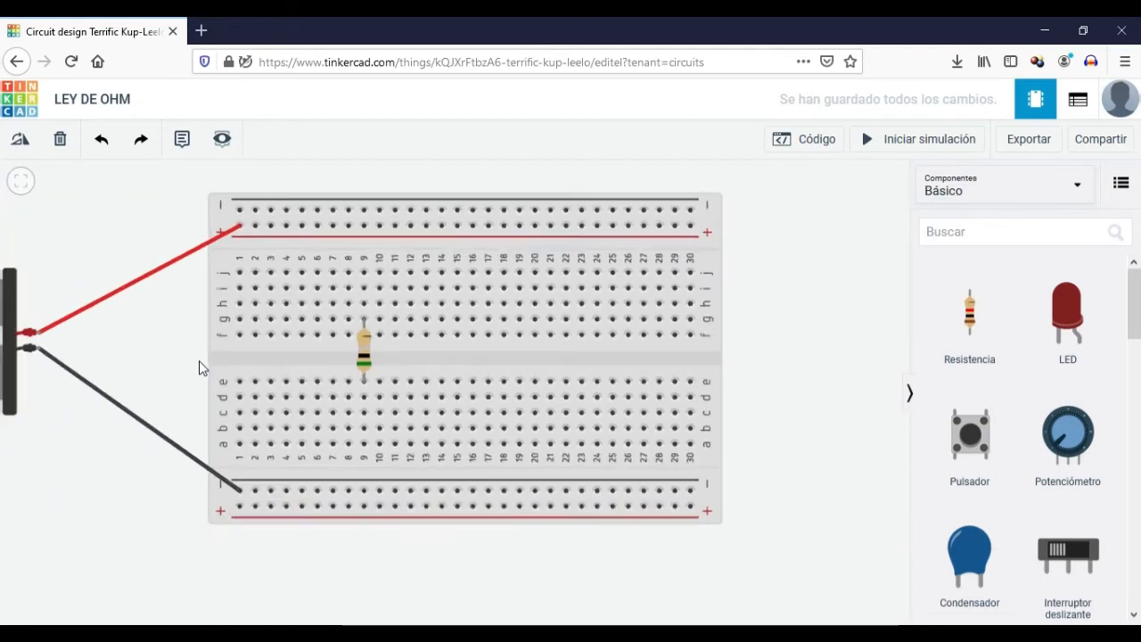
{"action": "left_click_drag", "start_coordinate": [189, 355], "coordinate": [389, 400]}
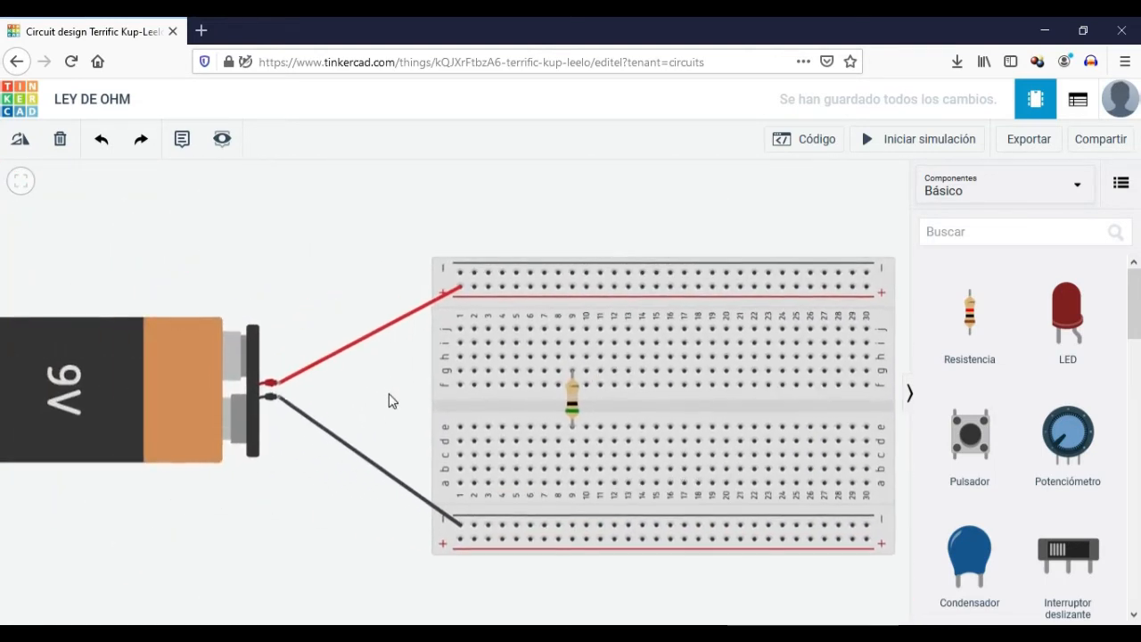
{"action": "scroll", "coordinate": [381, 397], "scroll_direction": "down", "scroll_amount": 1}
{"action": "scroll", "coordinate": [381, 398], "scroll_direction": "down", "scroll_amount": 1}
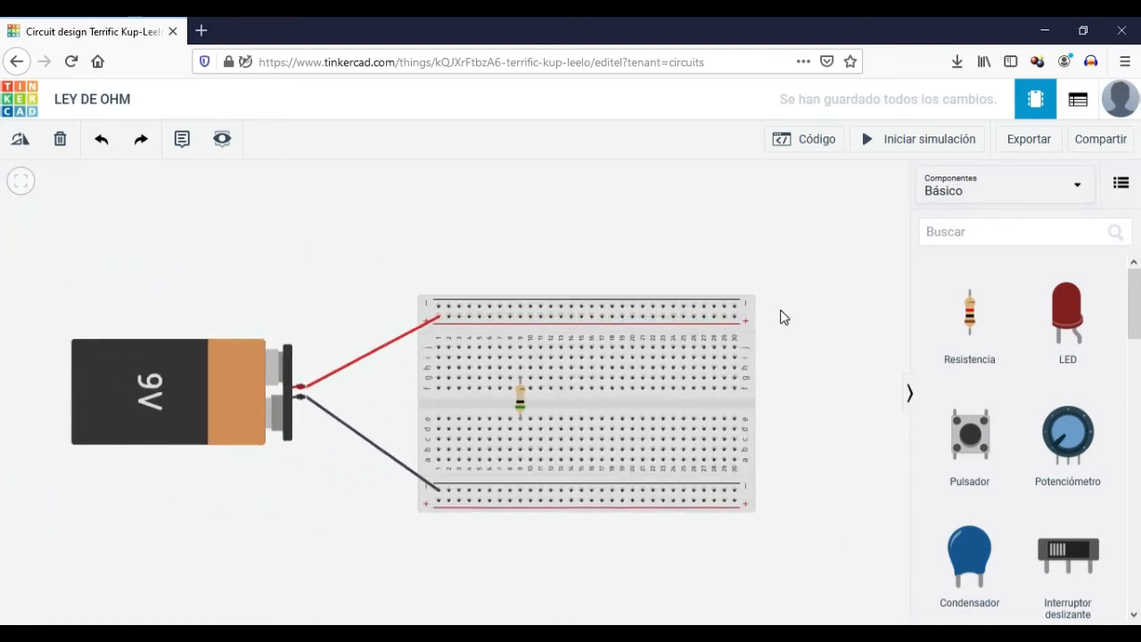
{"action": "left_click", "coordinate": [521, 397]}
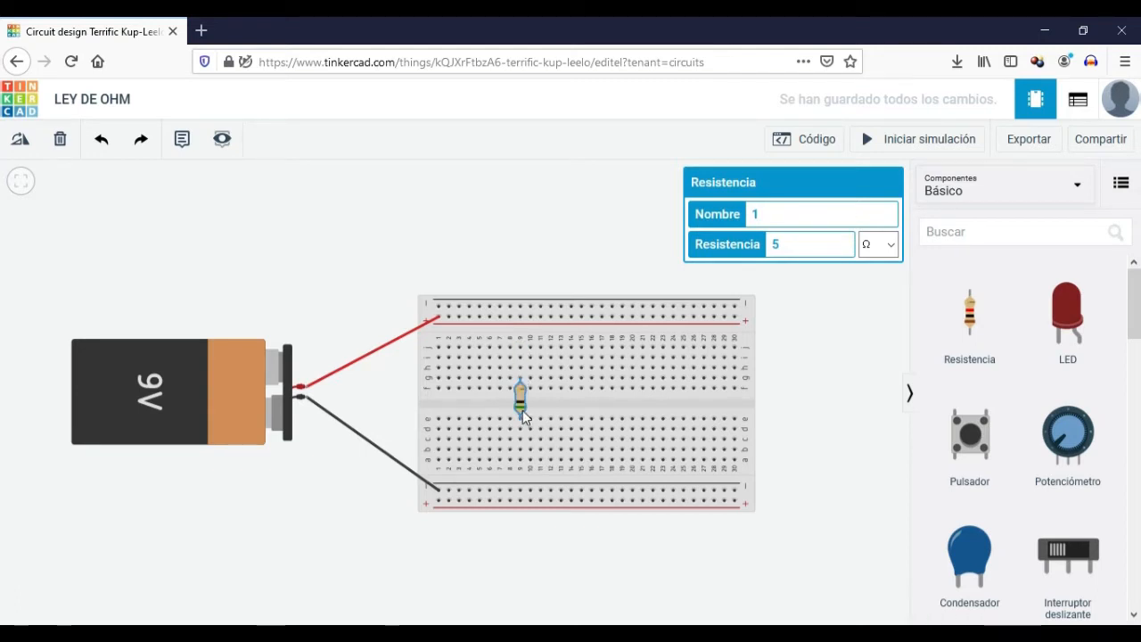
Wire the upper positive rail to hole j9 above the resistor and colour the wire rojo
{"action": "left_click", "coordinate": [520, 318]}
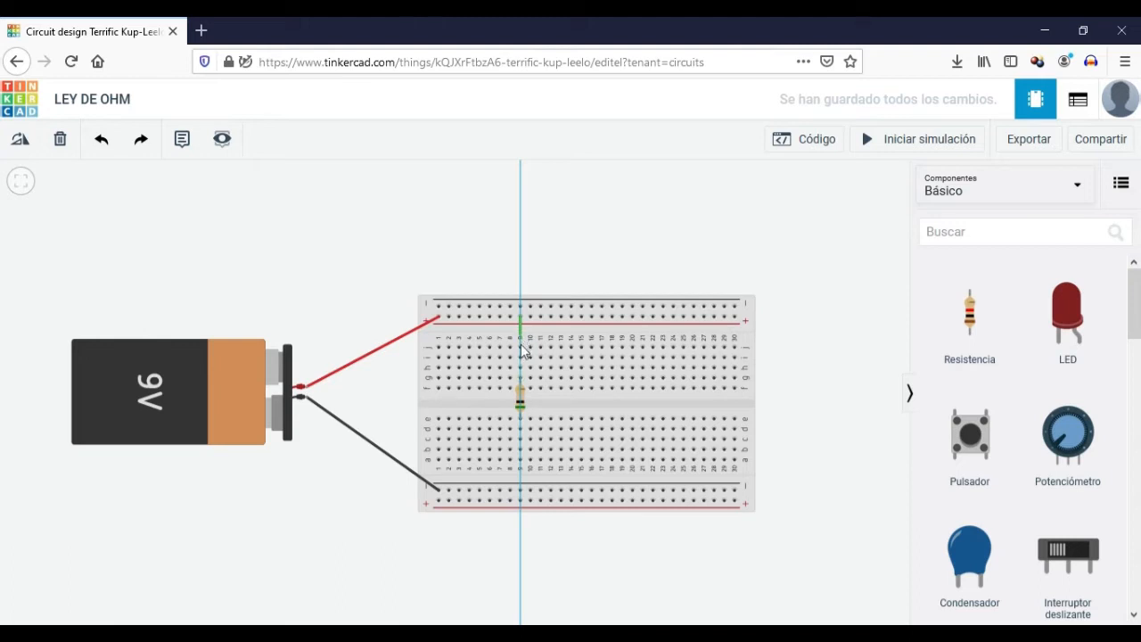
{"action": "left_click", "coordinate": [521, 347]}
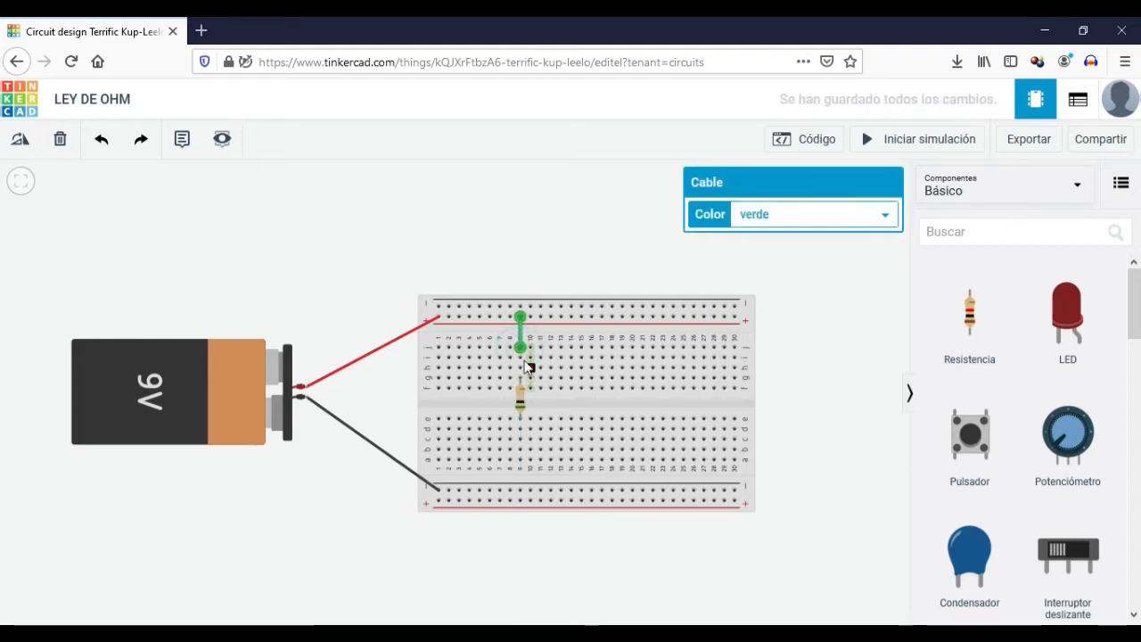
{"action": "left_click", "coordinate": [737, 223]}
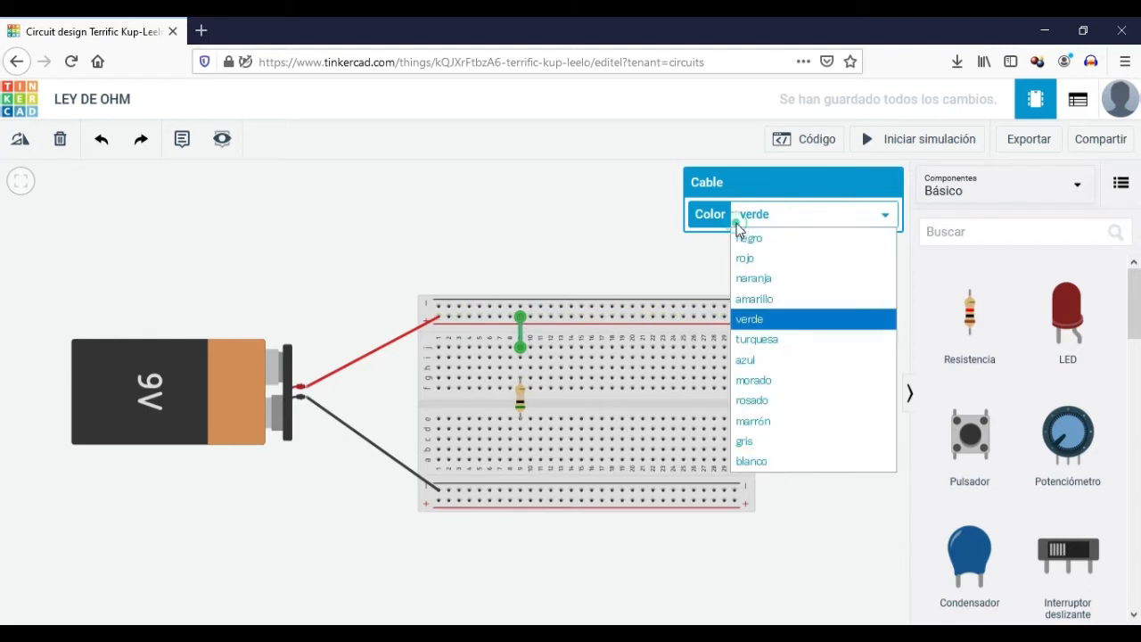
{"action": "left_click", "coordinate": [739, 256]}
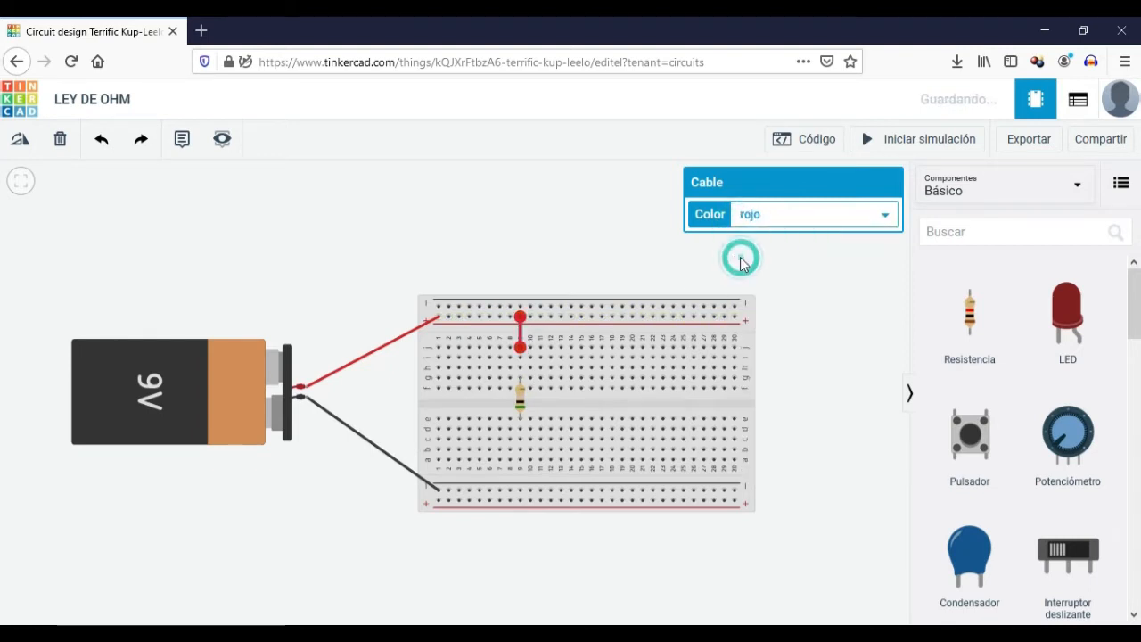
{"action": "left_click", "coordinate": [348, 294]}
Wire hole b9 below the resistor to the breadboard's lower negative rail and colour the wire negro
{"action": "scroll", "coordinate": [377, 300], "scroll_direction": "up", "scroll_amount": 2}
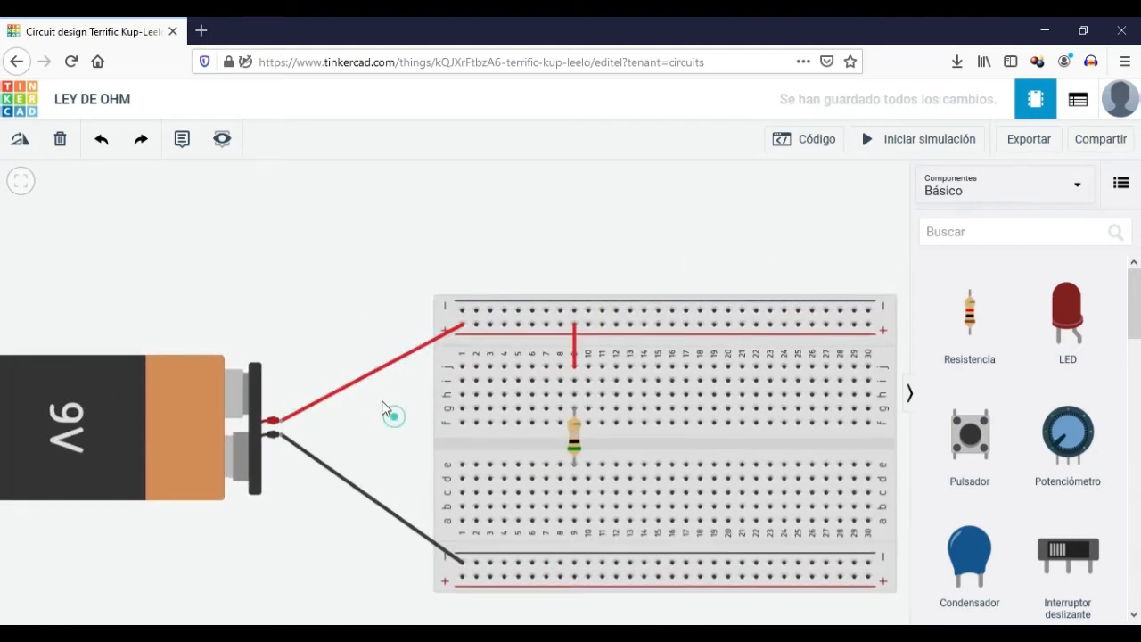
{"action": "left_click_drag", "start_coordinate": [390, 413], "coordinate": [326, 364]}
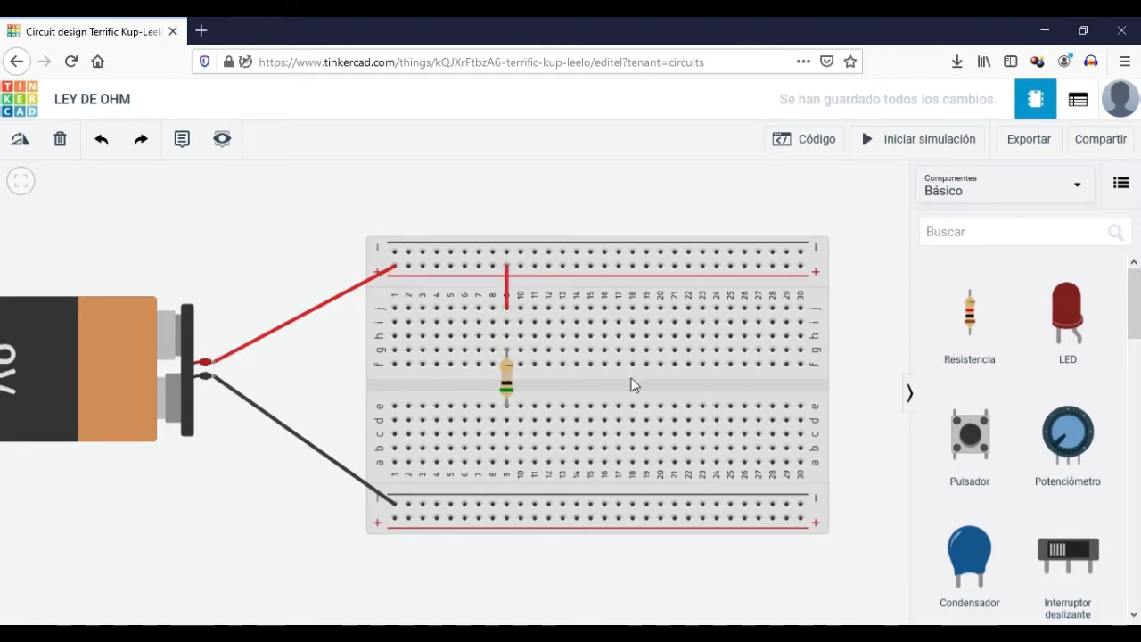
{"action": "left_click", "coordinate": [506, 461]}
{"action": "left_click", "coordinate": [507, 505]}
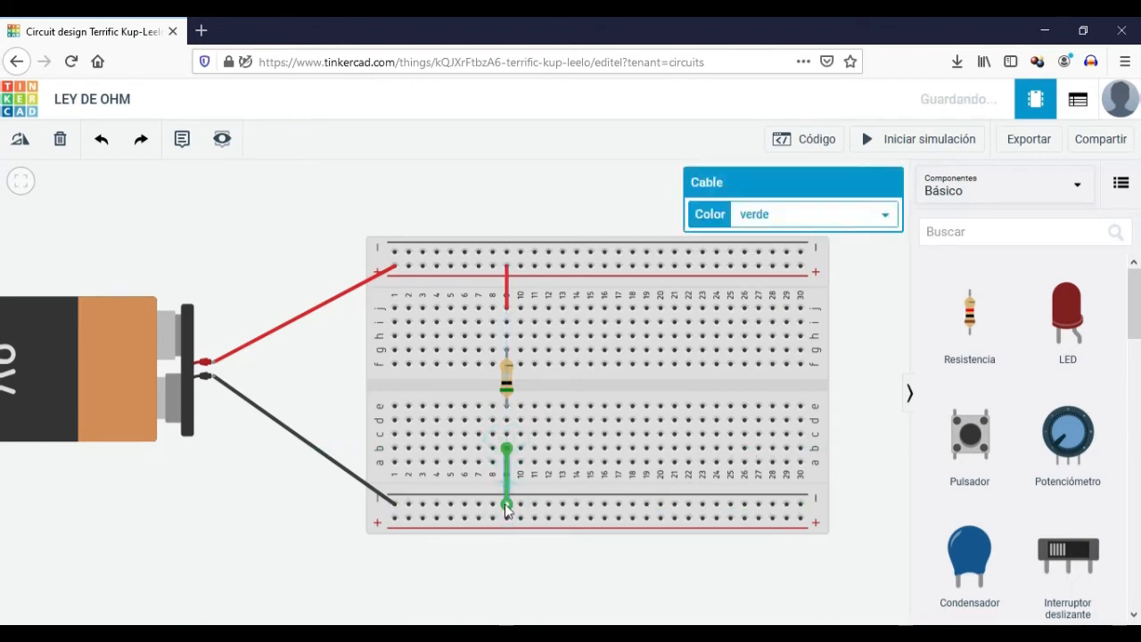
{"action": "left_click", "coordinate": [765, 216]}
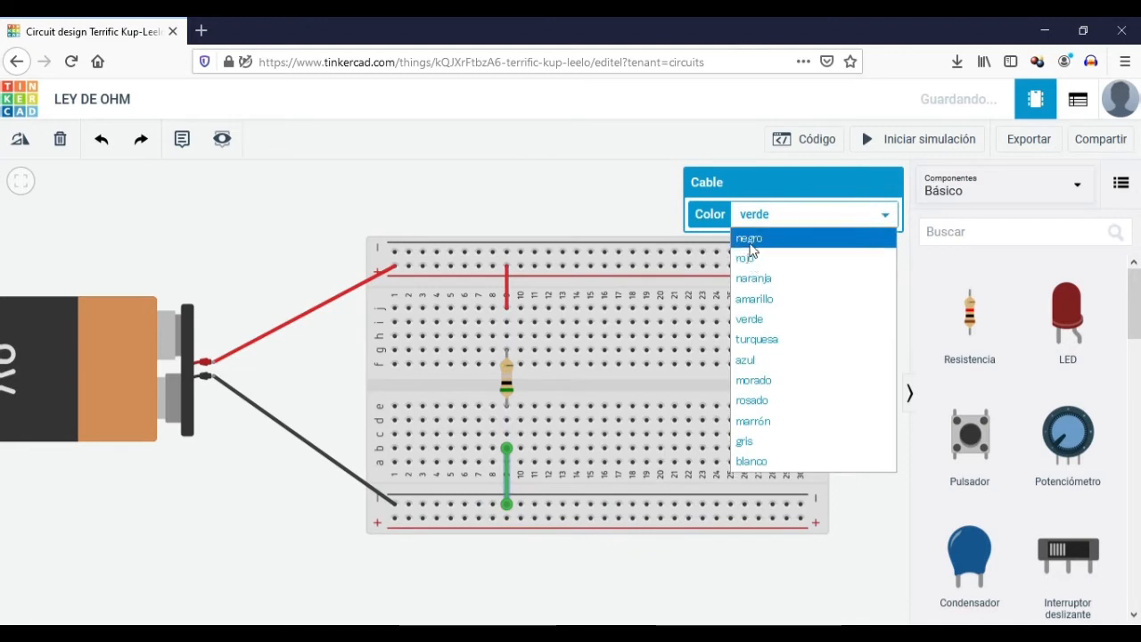
{"action": "left_click", "coordinate": [749, 238]}
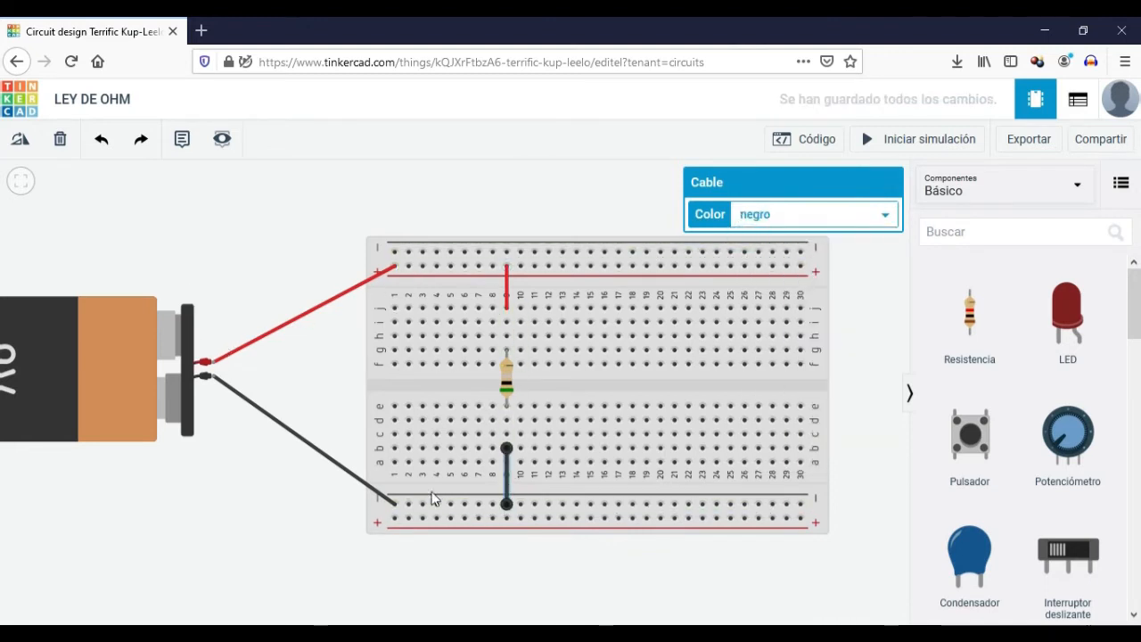
{"action": "left_click", "coordinate": [510, 396]}
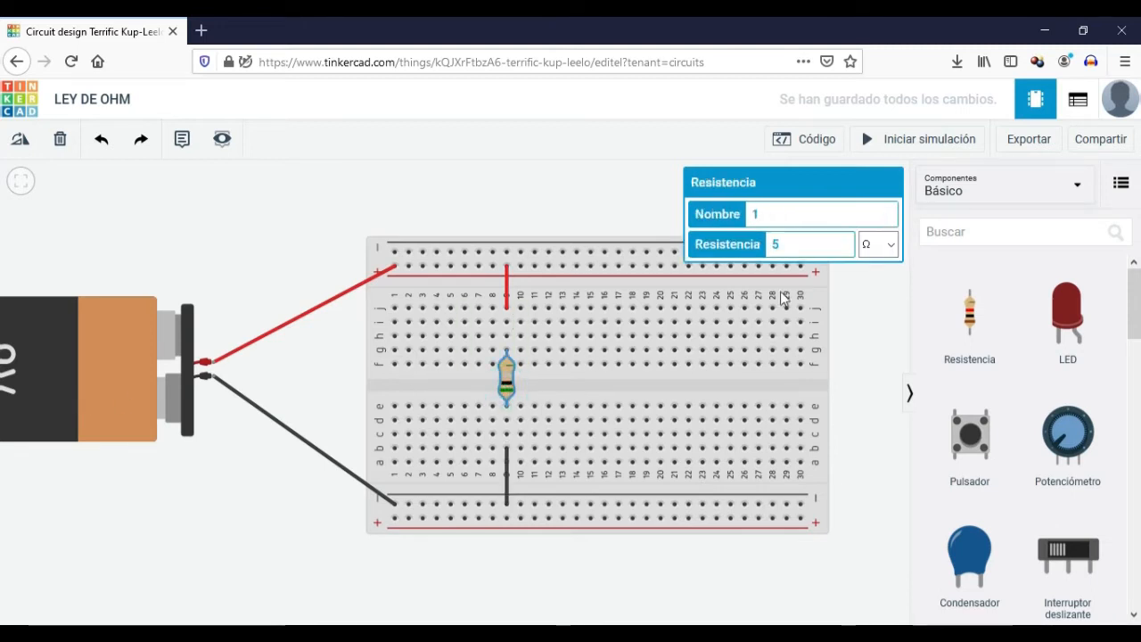
{"action": "left_click", "coordinate": [551, 208]}
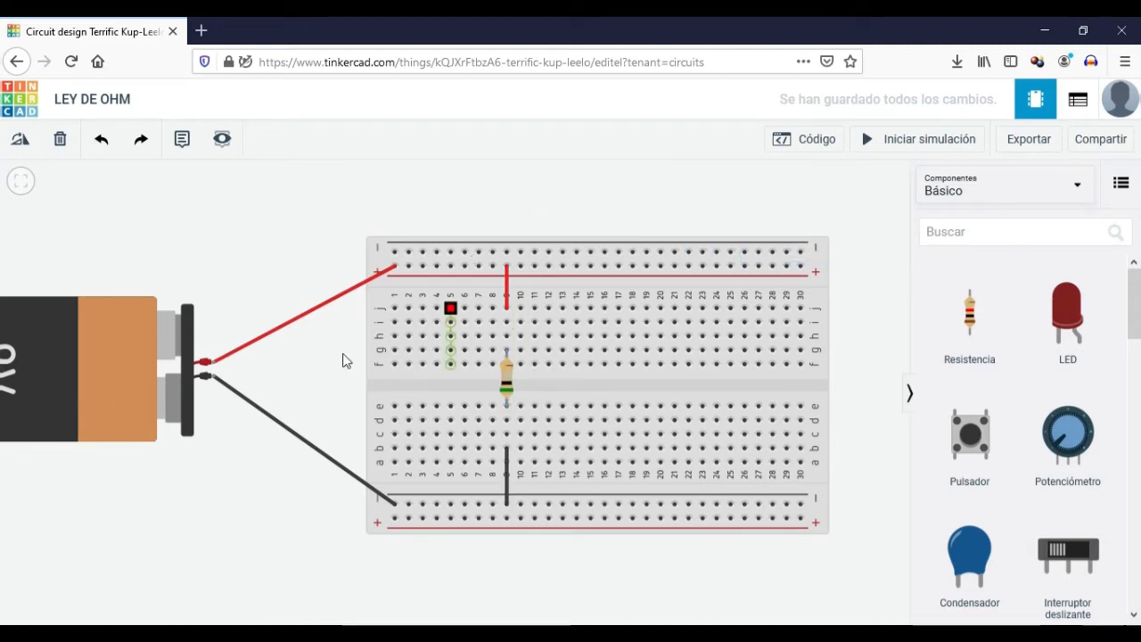
Find the multimeter among the basic components and place one above the breadboard
{"action": "scroll", "coordinate": [252, 242], "scroll_direction": "down", "scroll_amount": 2}
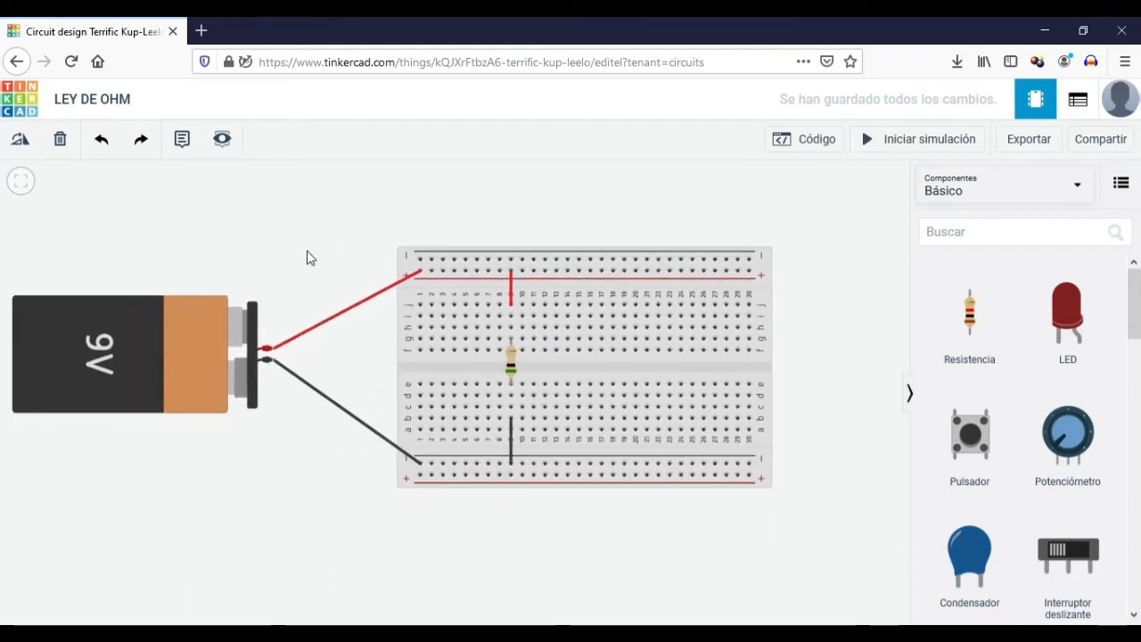
{"action": "scroll", "coordinate": [999, 388], "scroll_direction": "down", "scroll_amount": 2}
{"action": "scroll", "coordinate": [1014, 395], "scroll_direction": "down", "scroll_amount": 10}
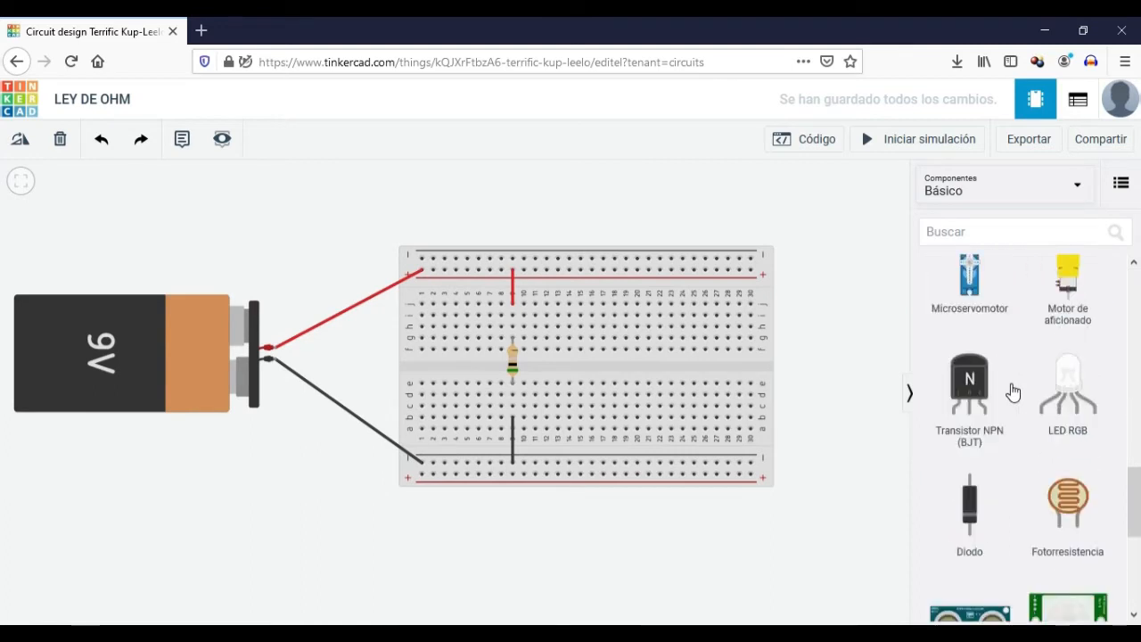
{"action": "left_click_drag", "start_coordinate": [975, 548], "coordinate": [650, 224]}
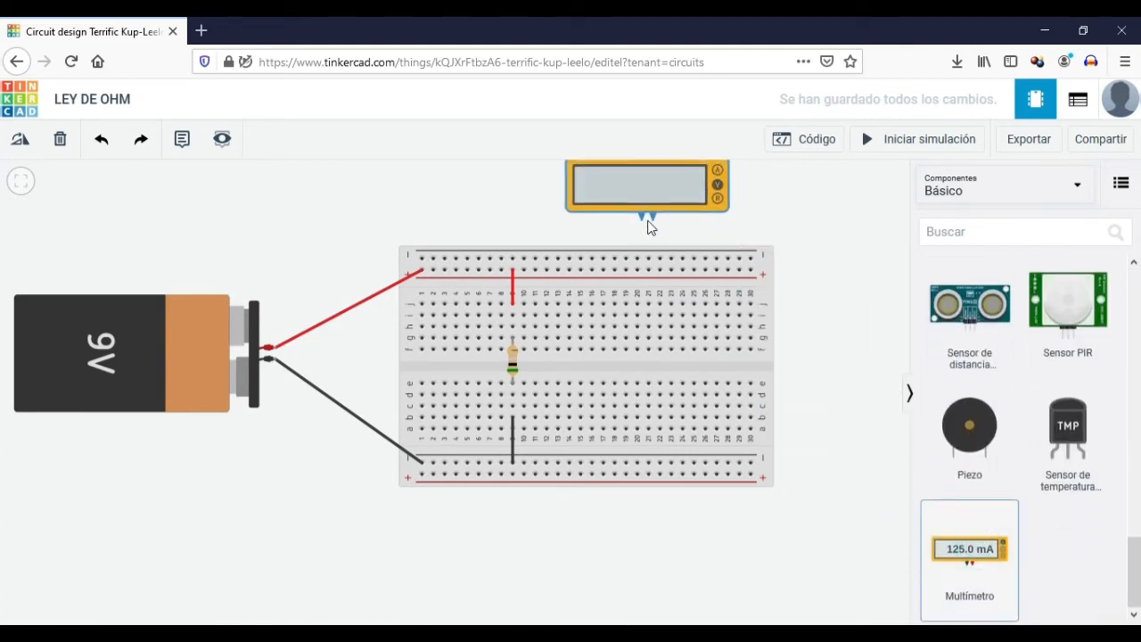
Wire the multimeter's red probe to hole i9 above the resistor and its black probe to hole c9 below it
{"action": "left_click_drag", "start_coordinate": [826, 330], "coordinate": [825, 383]}
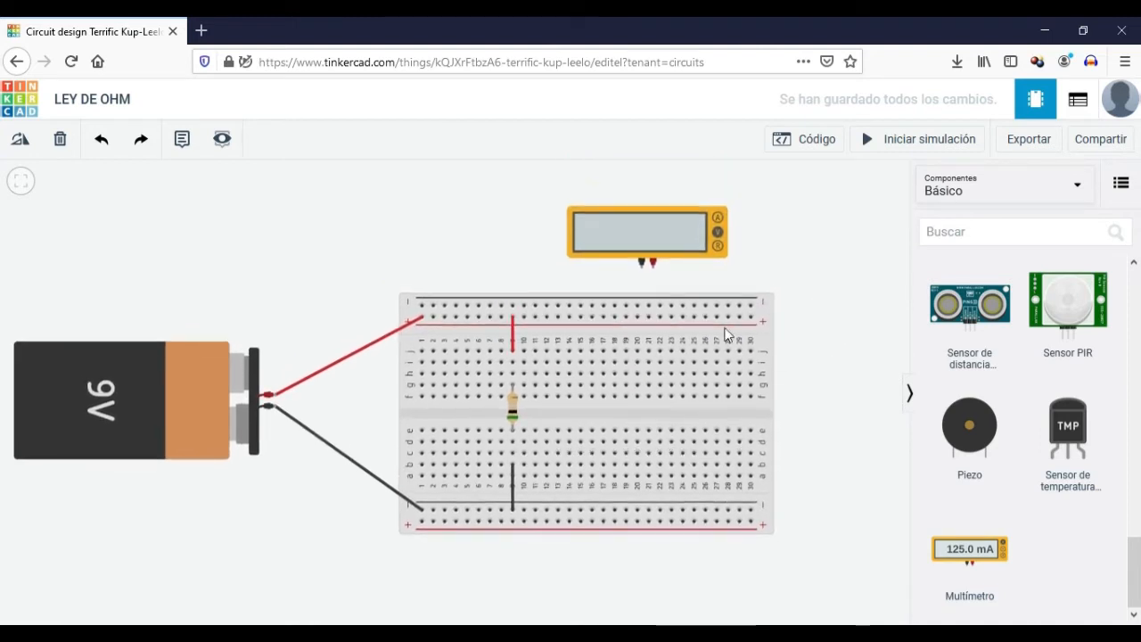
{"action": "left_click", "coordinate": [653, 267]}
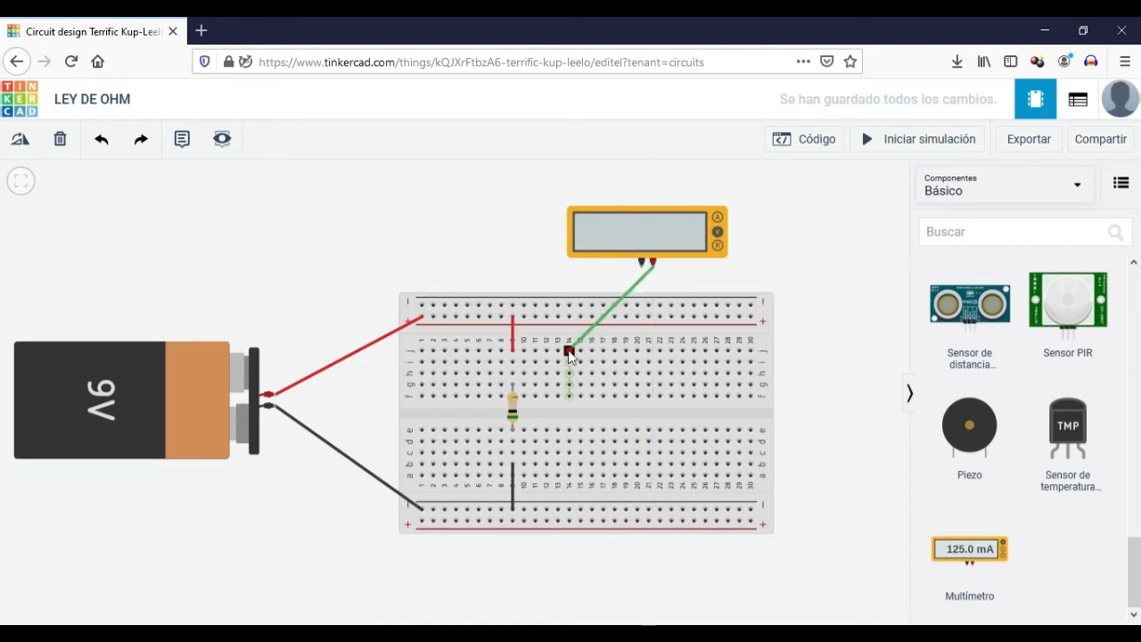
{"action": "left_click", "coordinate": [513, 362]}
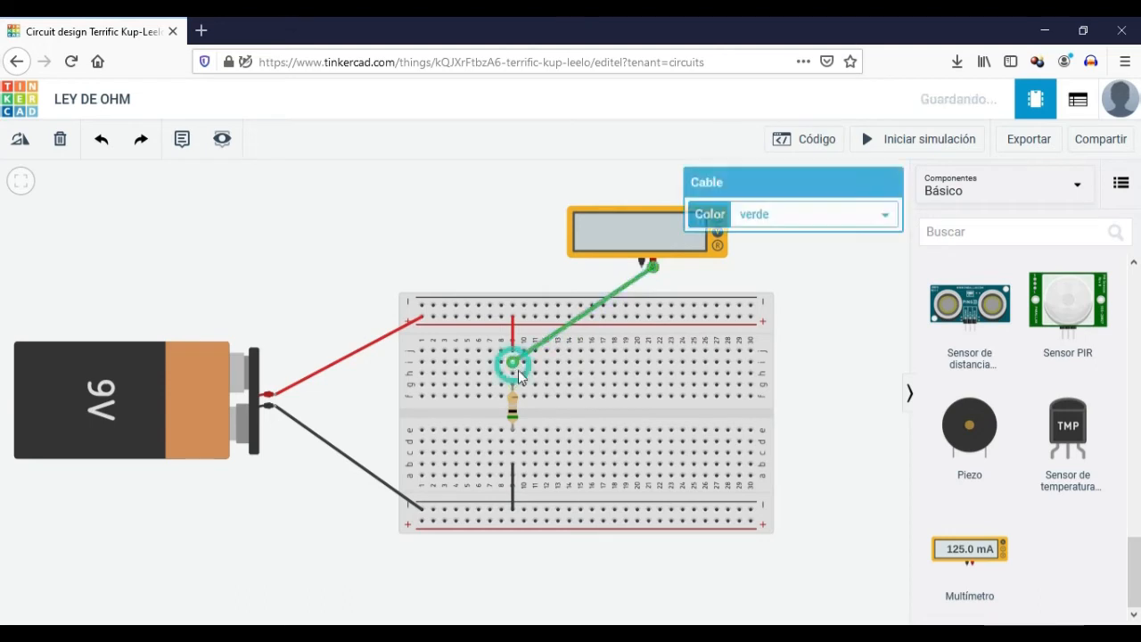
{"action": "left_click", "coordinate": [643, 282]}
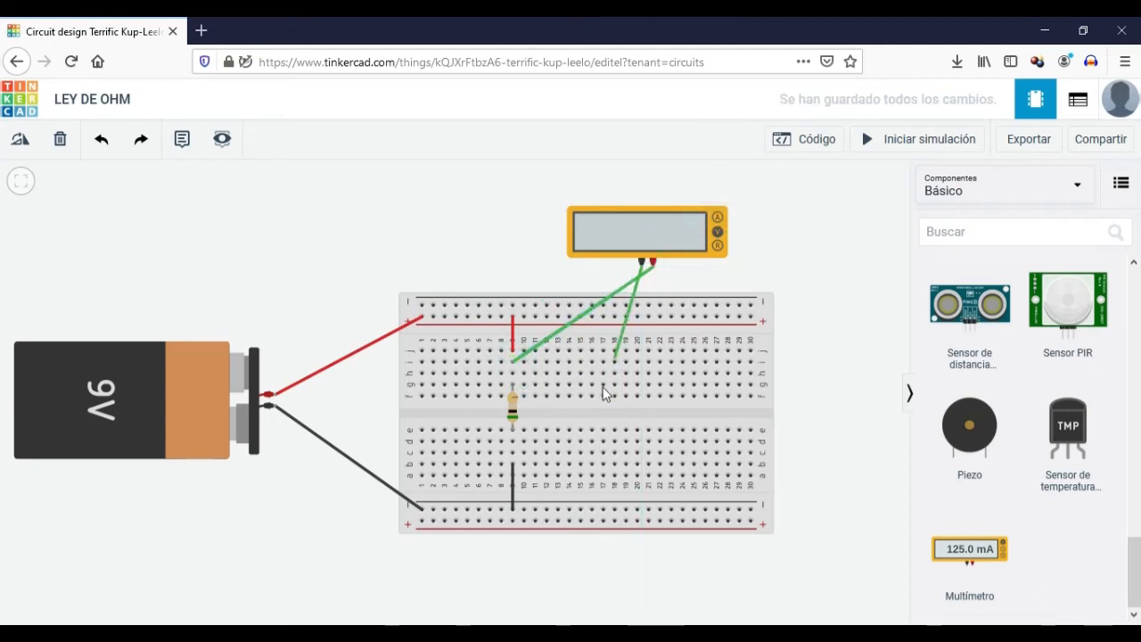
{"action": "left_click", "coordinate": [513, 453]}
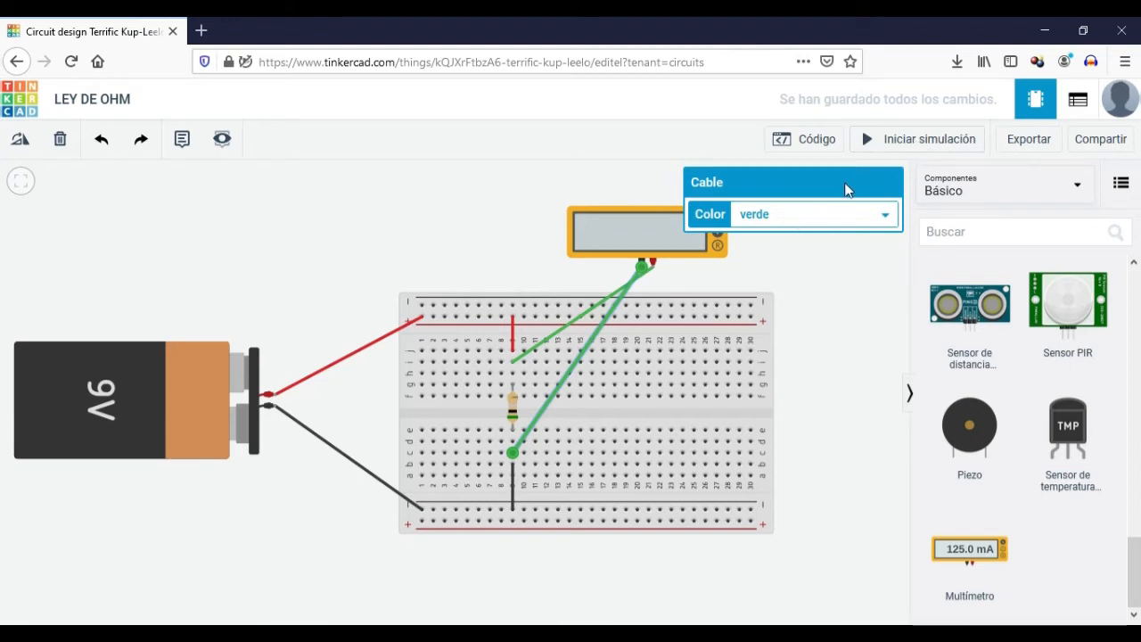
Run the simulation to read the voltage across the resistor, and stop it
{"action": "left_click", "coordinate": [887, 140]}
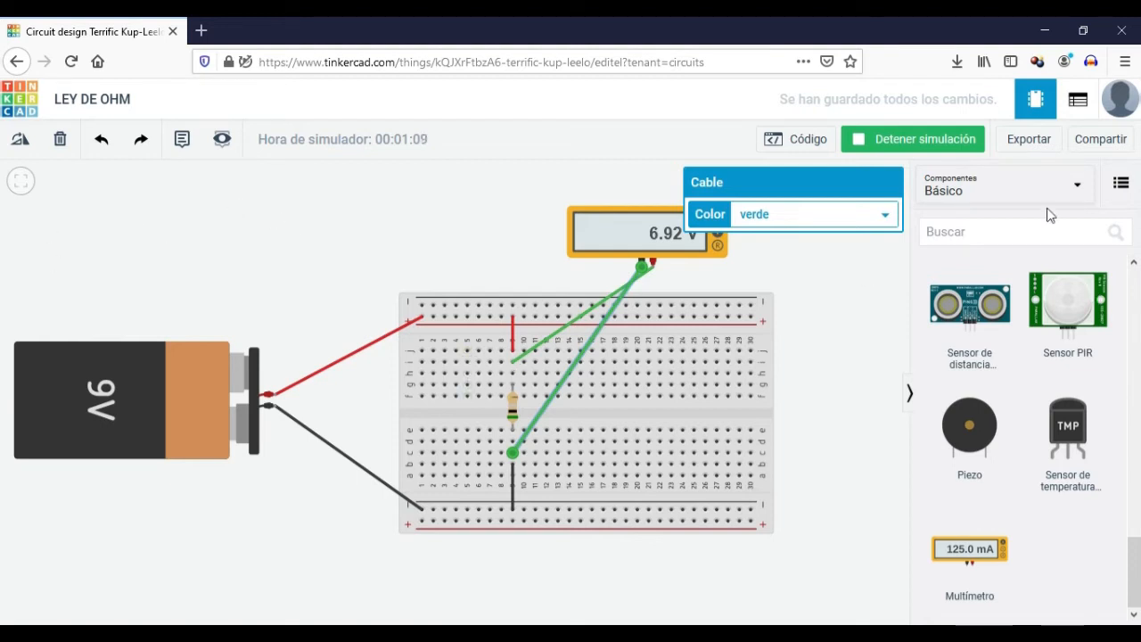
{"action": "left_click", "coordinate": [889, 147]}
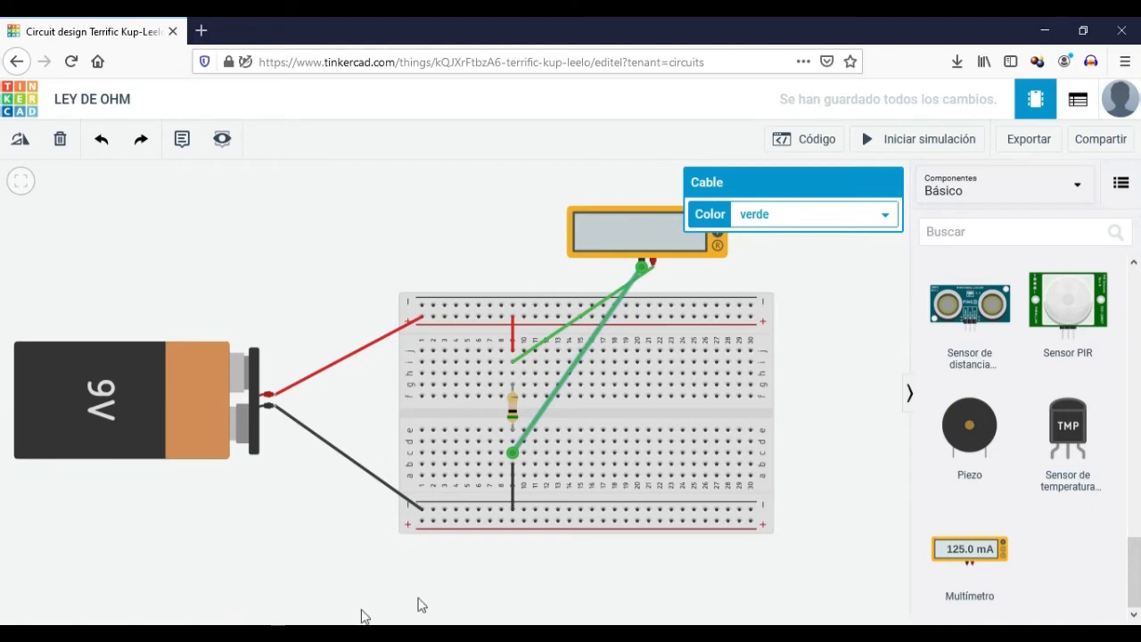
Switch to the Screen Cast page and show its drawing canvas in full screen
{"action": "left_click", "coordinate": [540, 581]}
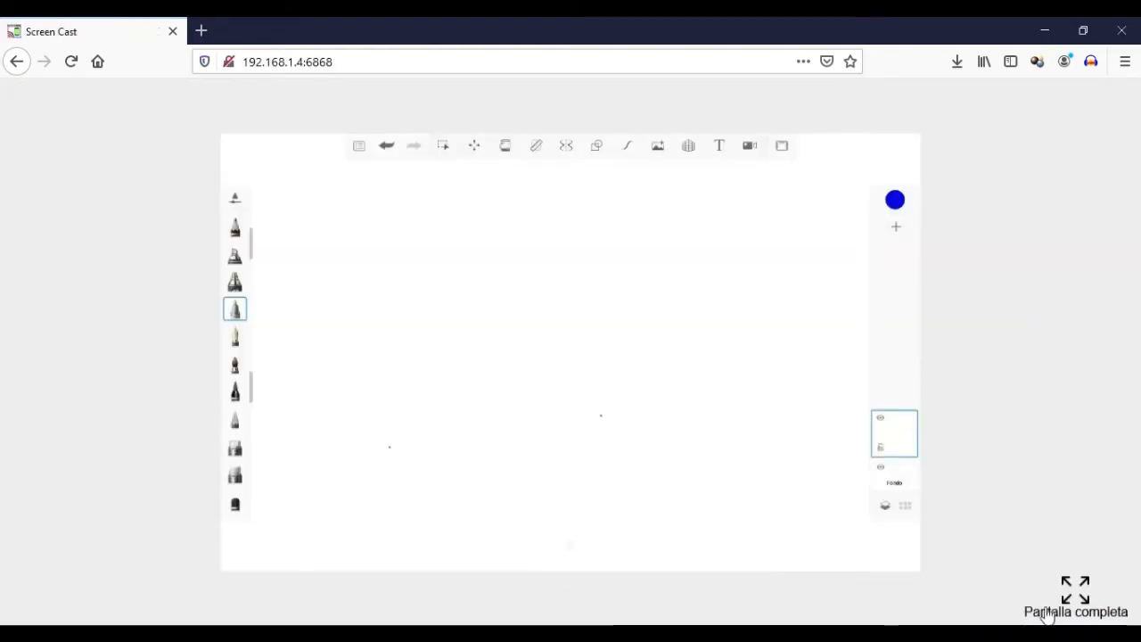
{"action": "left_click", "coordinate": [1074, 592]}
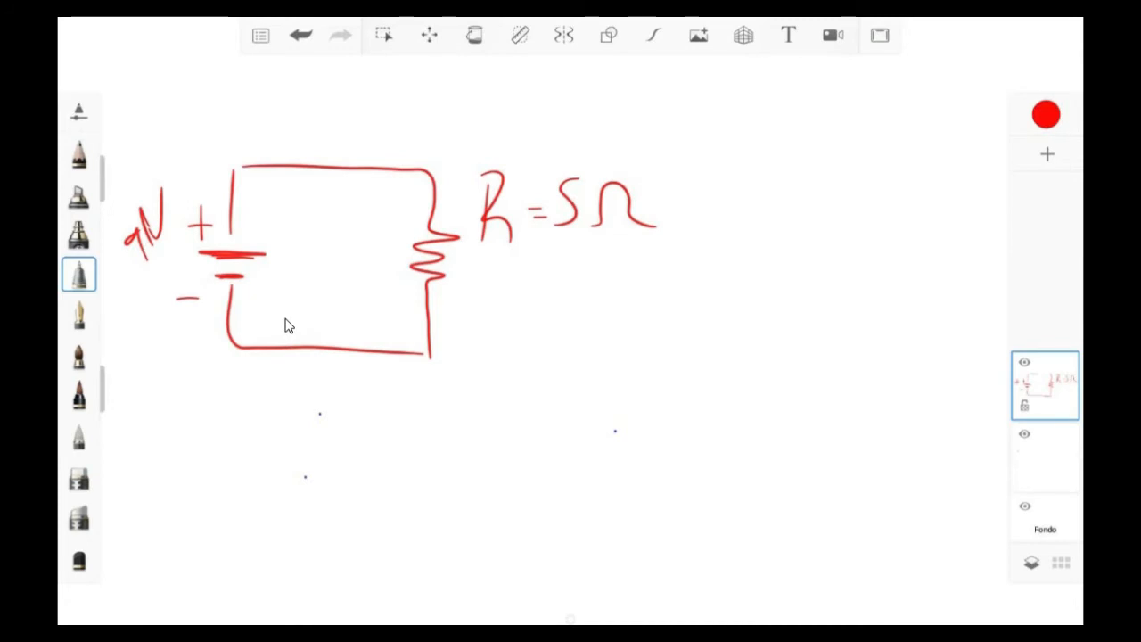
Change the pen colour to blue and handwrite the formula I = V/R below the circuit sketch
{"action": "key", "text": "c"}
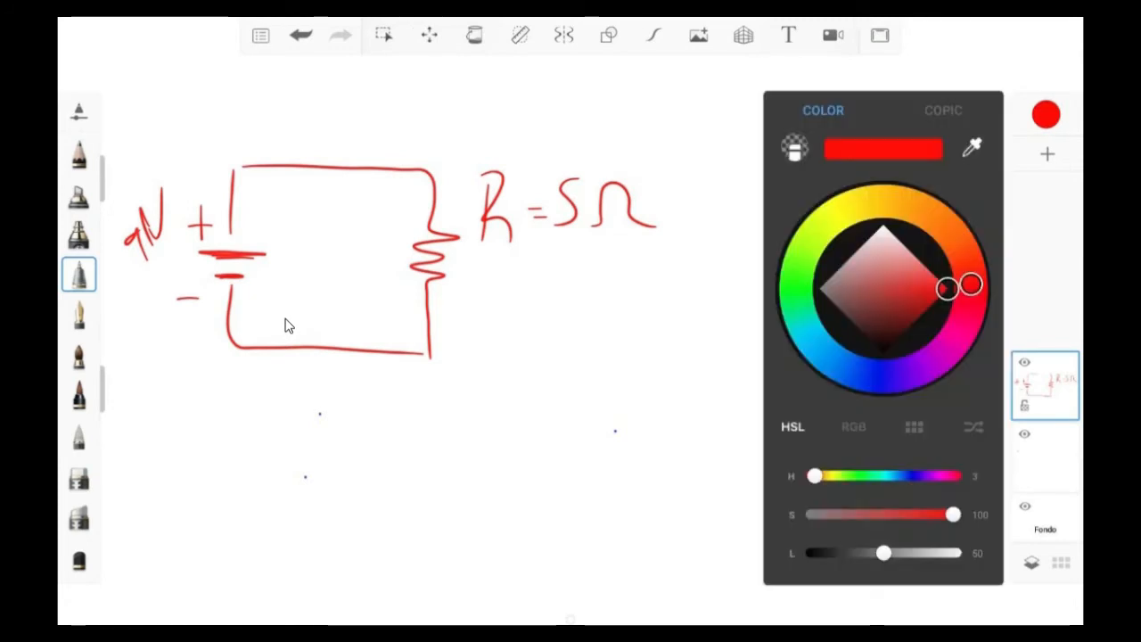
{"action": "left_click", "coordinate": [889, 375]}
{"action": "left_click", "coordinate": [1045, 114]}
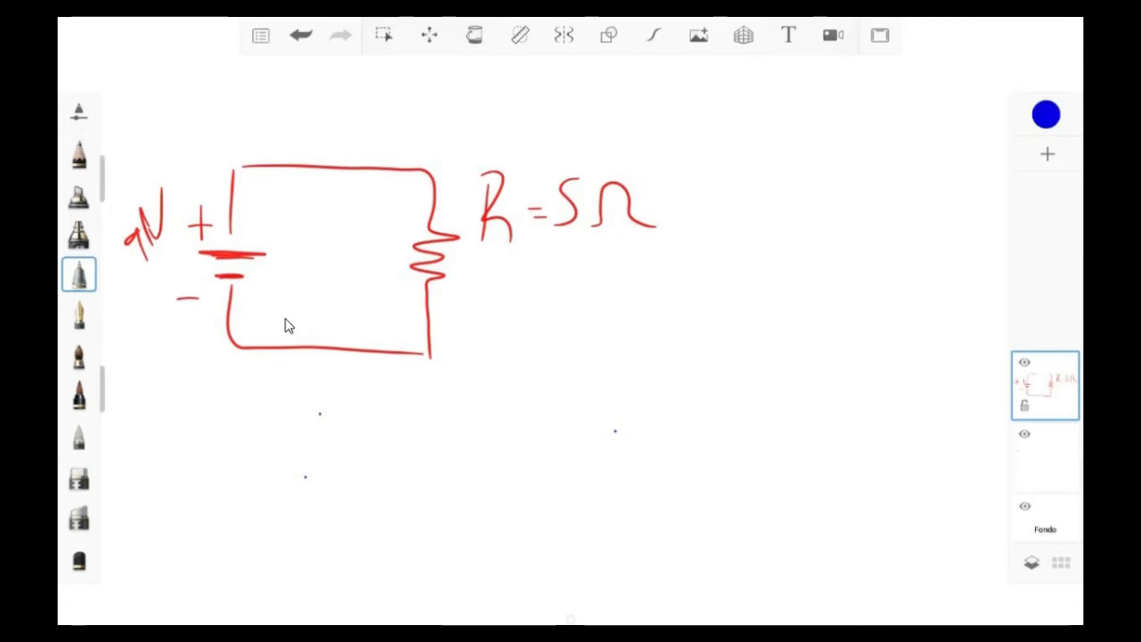
{"action": "mouse_move", "coordinate": [233, 401]}
{"action": "left_mouse_down"}
{"action": "mouse_move", "coordinate": [232, 442]}
{"action": "mouse_move", "coordinate": [187, 442]}
{"action": "mouse_move", "coordinate": [266, 398]}
{"action": "left_mouse_up"}
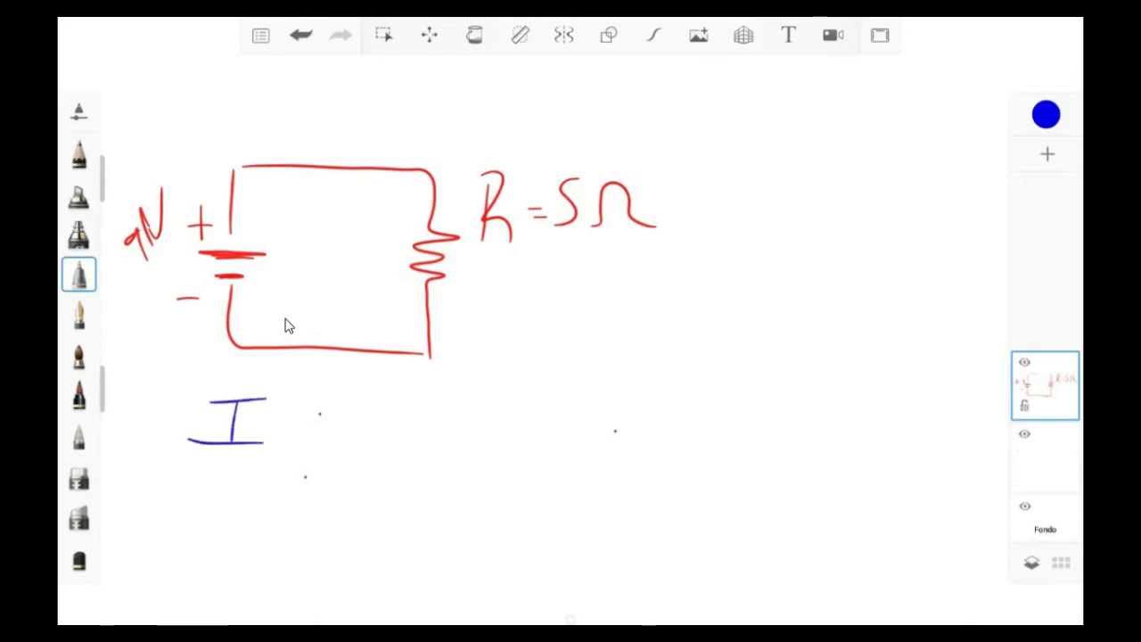
{"action": "left_click_drag", "start_coordinate": [326, 430], "coordinate": [287, 425]}
{"action": "left_click_drag", "start_coordinate": [380, 382], "coordinate": [419, 377]}
{"action": "mouse_move", "coordinate": [426, 436]}
{"action": "left_mouse_down"}
{"action": "mouse_move", "coordinate": [351, 438]}
{"action": "mouse_move", "coordinate": [372, 502]}
{"action": "left_mouse_up"}
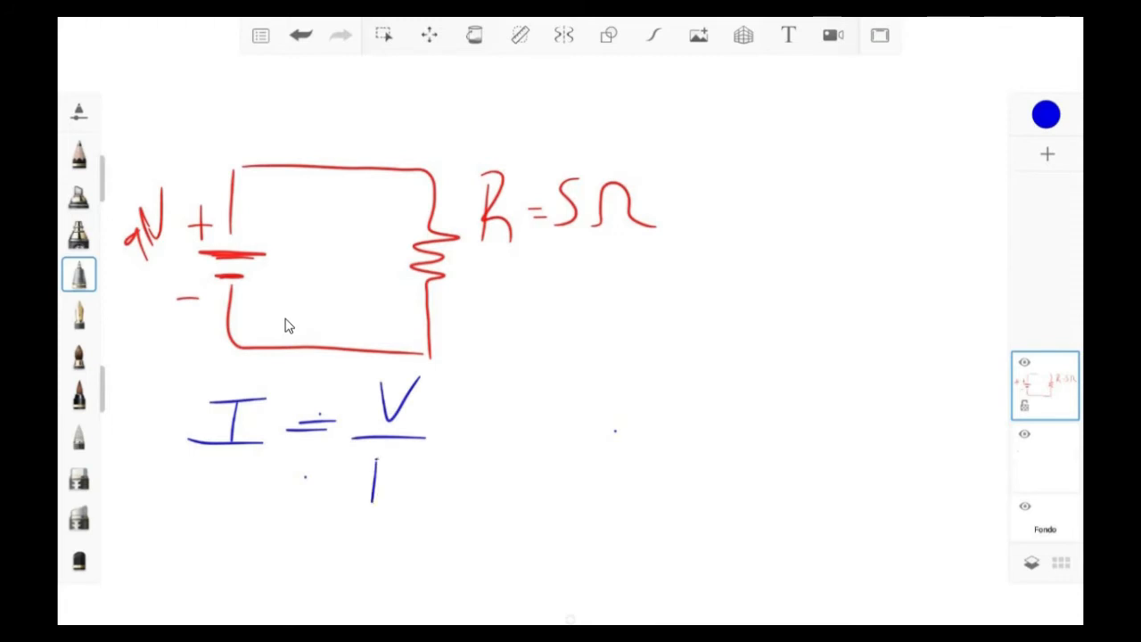
{"action": "left_click_drag", "start_coordinate": [376, 458], "coordinate": [410, 508]}
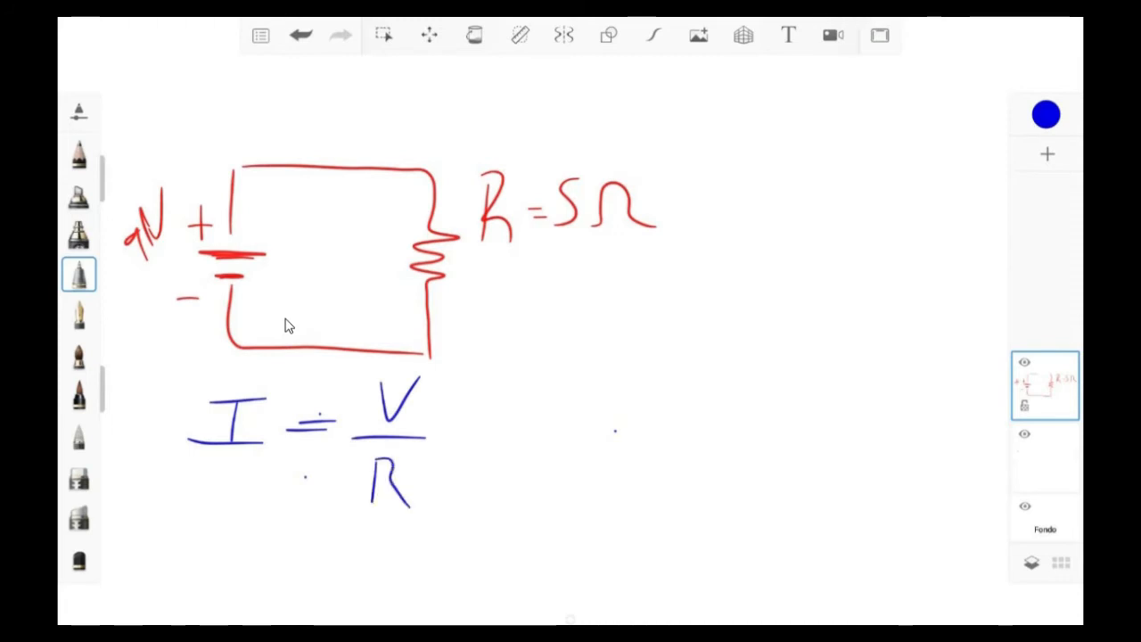
Continue the current equation with = 9/5 = 1.8 A and underline the result
{"action": "mouse_move", "coordinate": [443, 441]}
{"action": "left_mouse_down"}
{"action": "mouse_move", "coordinate": [471, 440]}
{"action": "mouse_move", "coordinate": [467, 431]}
{"action": "left_mouse_up"}
{"action": "mouse_move", "coordinate": [514, 382]}
{"action": "left_mouse_down"}
{"action": "mouse_move", "coordinate": [513, 422]}
{"action": "mouse_move", "coordinate": [515, 378]}
{"action": "left_mouse_up"}
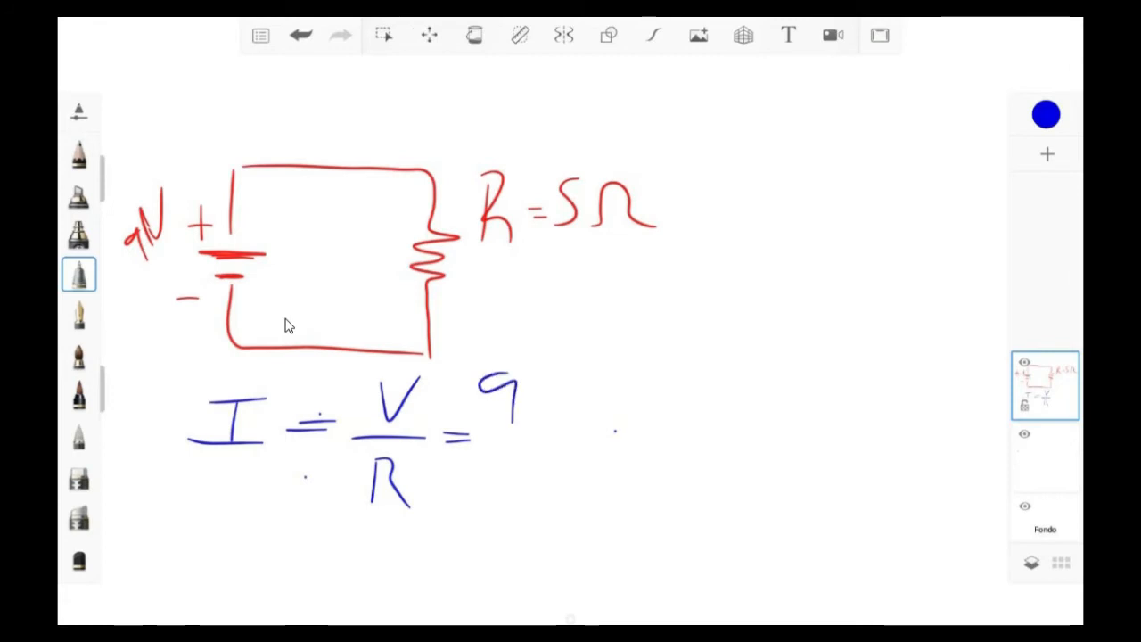
{"action": "mouse_move", "coordinate": [558, 450]}
{"action": "left_mouse_down"}
{"action": "mouse_move", "coordinate": [489, 450]}
{"action": "mouse_move", "coordinate": [487, 482]}
{"action": "mouse_move", "coordinate": [515, 504]}
{"action": "mouse_move", "coordinate": [485, 514]}
{"action": "left_mouse_up"}
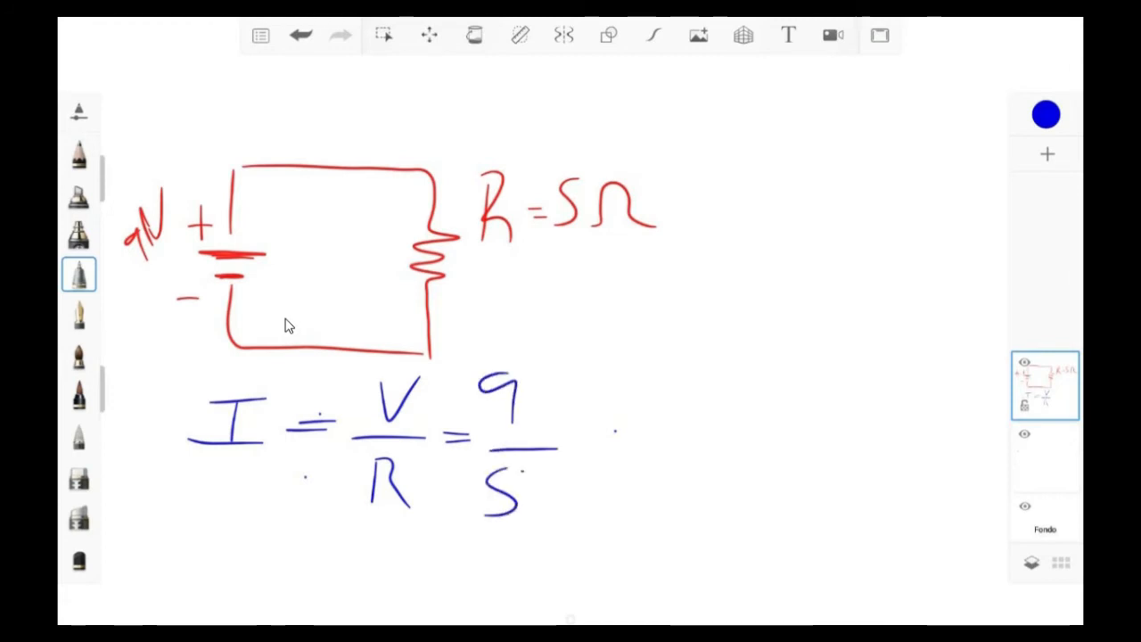
{"action": "left_click_drag", "start_coordinate": [567, 448], "coordinate": [597, 438]}
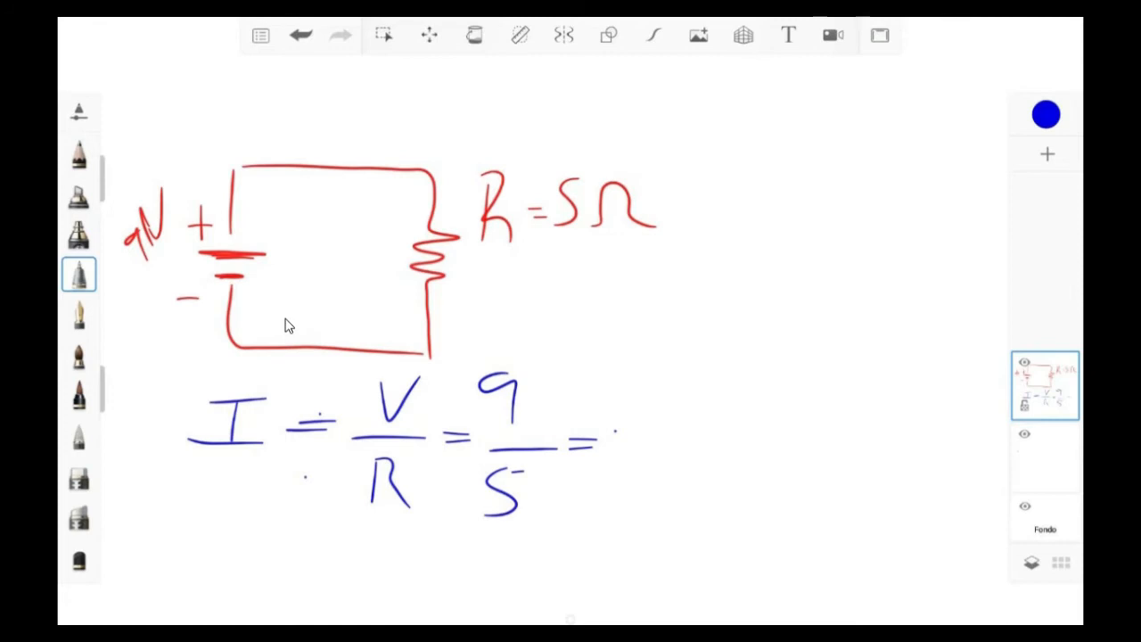
{"action": "left_click_drag", "start_coordinate": [619, 394], "coordinate": [610, 452]}
{"action": "left_click", "coordinate": [640, 445]}
{"action": "mouse_move", "coordinate": [654, 412]}
{"action": "left_mouse_down"}
{"action": "mouse_move", "coordinate": [658, 447]}
{"action": "mouse_move", "coordinate": [653, 408]}
{"action": "left_mouse_up"}
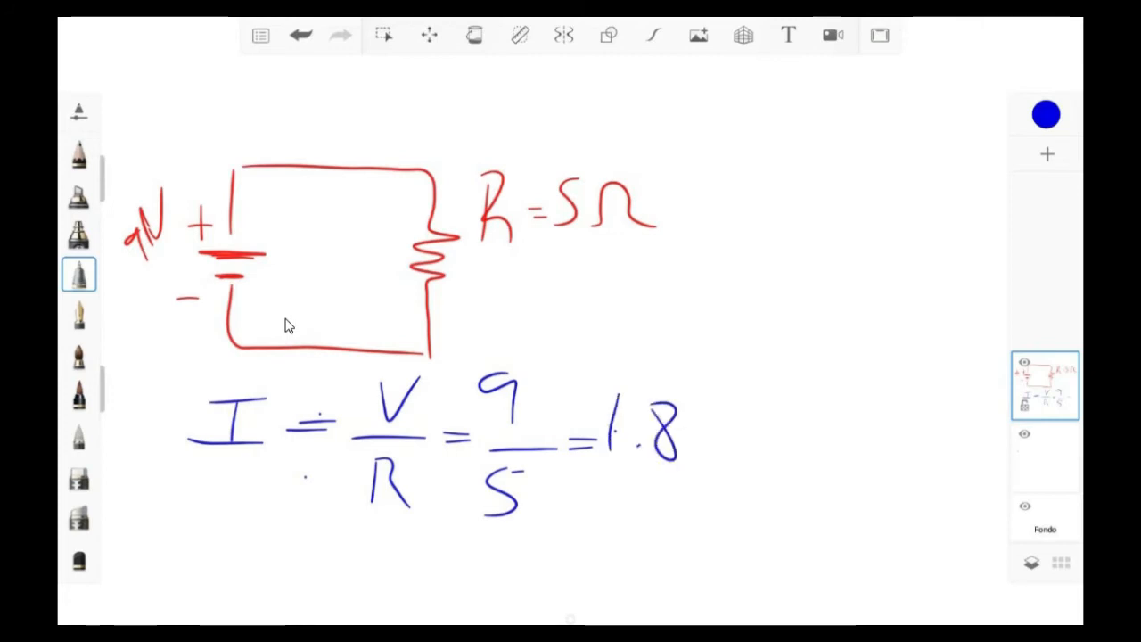
{"action": "left_click_drag", "start_coordinate": [722, 407], "coordinate": [702, 466]}
{"action": "mouse_move", "coordinate": [722, 410]}
{"action": "left_mouse_down"}
{"action": "mouse_move", "coordinate": [741, 465]}
{"action": "mouse_move", "coordinate": [726, 440]}
{"action": "left_mouse_up"}
{"action": "mouse_move", "coordinate": [631, 481]}
{"action": "left_mouse_down"}
{"action": "mouse_move", "coordinate": [722, 480]}
{"action": "mouse_move", "coordinate": [633, 482]}
{"action": "left_mouse_up"}
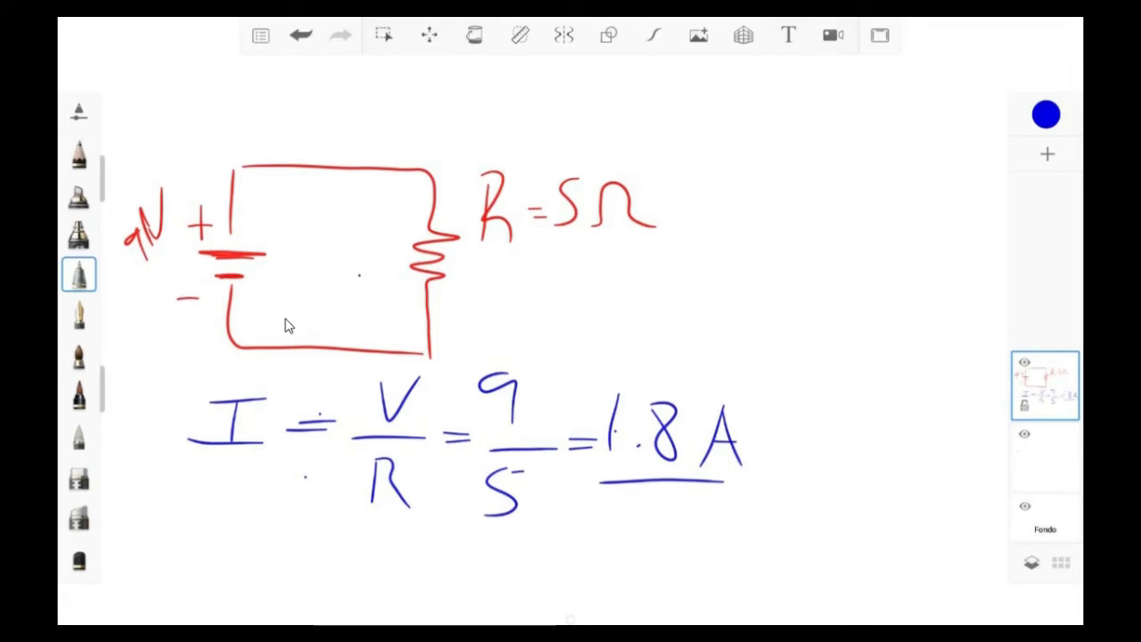
On the layer below, circle the resistor in the sketch and write V_R = R I beside the R = 5 Ω label
{"action": "left_click", "coordinate": [1044, 457]}
{"action": "mouse_move", "coordinate": [419, 207]}
{"action": "left_mouse_down"}
{"action": "mouse_move", "coordinate": [392, 299]}
{"action": "mouse_move", "coordinate": [410, 211]}
{"action": "mouse_move", "coordinate": [441, 210]}
{"action": "left_mouse_up"}
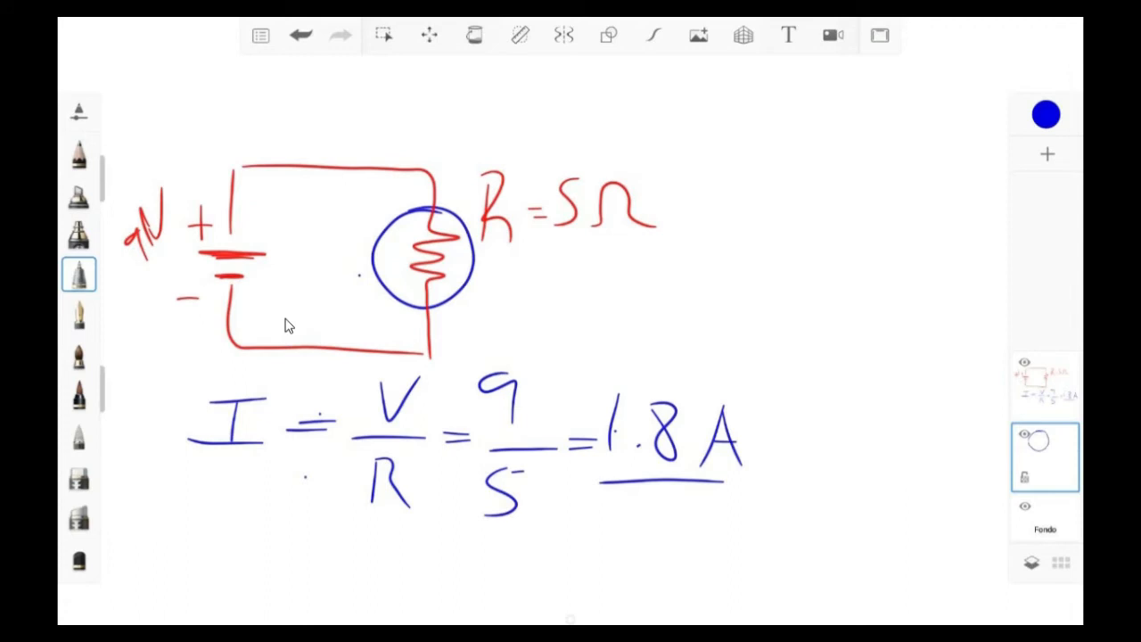
{"action": "left_click_drag", "start_coordinate": [722, 131], "coordinate": [744, 116]}
{"action": "mouse_move", "coordinate": [745, 183]}
{"action": "left_mouse_down"}
{"action": "mouse_move", "coordinate": [734, 199]}
{"action": "mouse_move", "coordinate": [759, 169]}
{"action": "mouse_move", "coordinate": [765, 207]}
{"action": "left_mouse_up"}
{"action": "left_click_drag", "start_coordinate": [777, 157], "coordinate": [802, 156]}
{"action": "left_click_drag", "start_coordinate": [777, 164], "coordinate": [804, 163]}
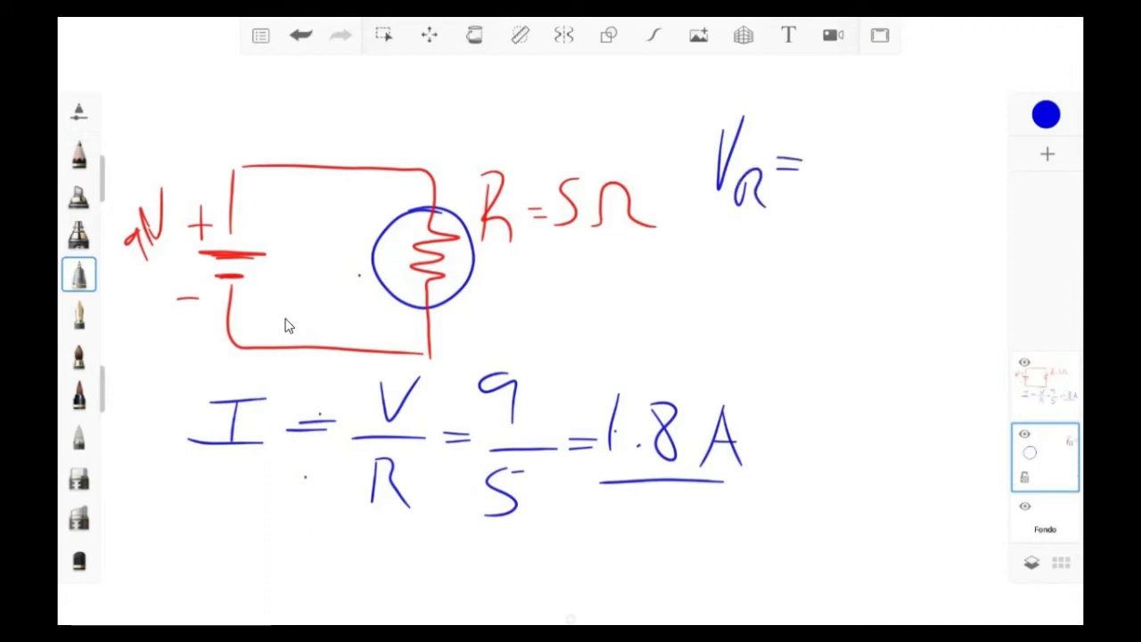
{"action": "left_click_drag", "start_coordinate": [837, 125], "coordinate": [829, 185]}
{"action": "mouse_move", "coordinate": [825, 127]}
{"action": "left_mouse_down"}
{"action": "mouse_move", "coordinate": [848, 125]}
{"action": "mouse_move", "coordinate": [861, 183]}
{"action": "left_mouse_up"}
{"action": "mouse_move", "coordinate": [894, 135]}
{"action": "left_mouse_down"}
{"action": "mouse_move", "coordinate": [891, 178]}
{"action": "mouse_move", "coordinate": [916, 180]}
{"action": "left_mouse_up"}
{"action": "left_click_drag", "start_coordinate": [881, 138], "coordinate": [920, 137]}
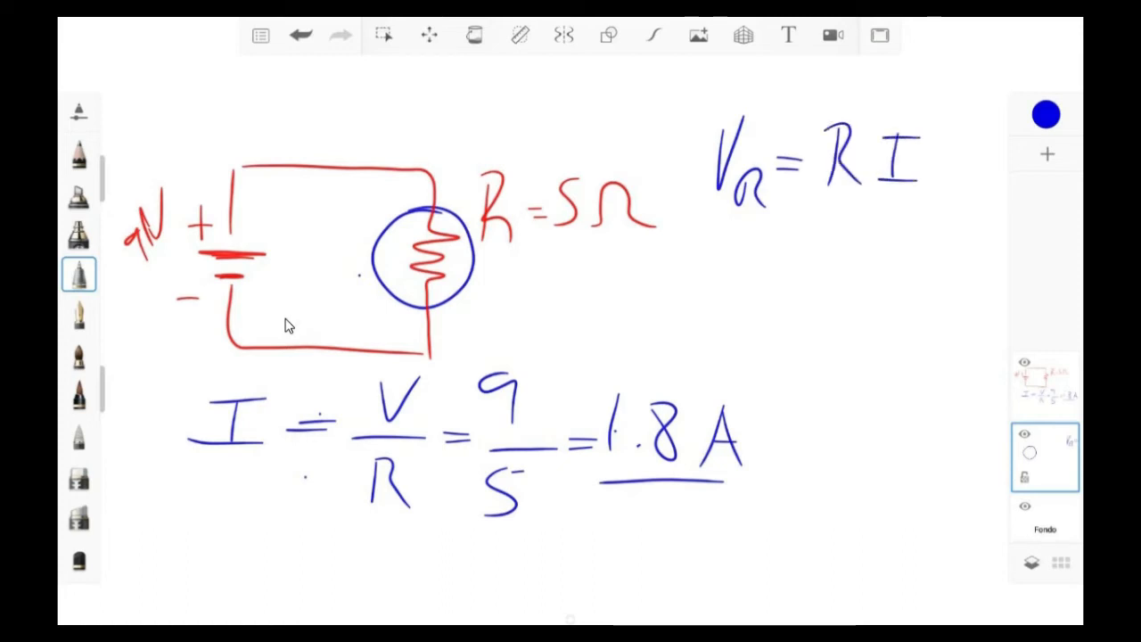
Write V_R1 under the voltage formula and add the subscript 1 to the resistor label and the first V_R
{"action": "mouse_move", "coordinate": [690, 253]}
{"action": "left_mouse_down"}
{"action": "mouse_move", "coordinate": [693, 307]}
{"action": "mouse_move", "coordinate": [718, 243]}
{"action": "left_mouse_up"}
{"action": "left_click_drag", "start_coordinate": [718, 290], "coordinate": [718, 332]}
{"action": "left_click_drag", "start_coordinate": [731, 289], "coordinate": [759, 346]}
{"action": "mouse_move", "coordinate": [525, 233]}
{"action": "left_mouse_down"}
{"action": "mouse_move", "coordinate": [524, 291]}
{"action": "mouse_move", "coordinate": [524, 221]}
{"action": "left_mouse_up"}
{"action": "left_click_drag", "start_coordinate": [772, 340], "coordinate": [772, 365]}
{"action": "left_click_drag", "start_coordinate": [779, 201], "coordinate": [779, 220]}
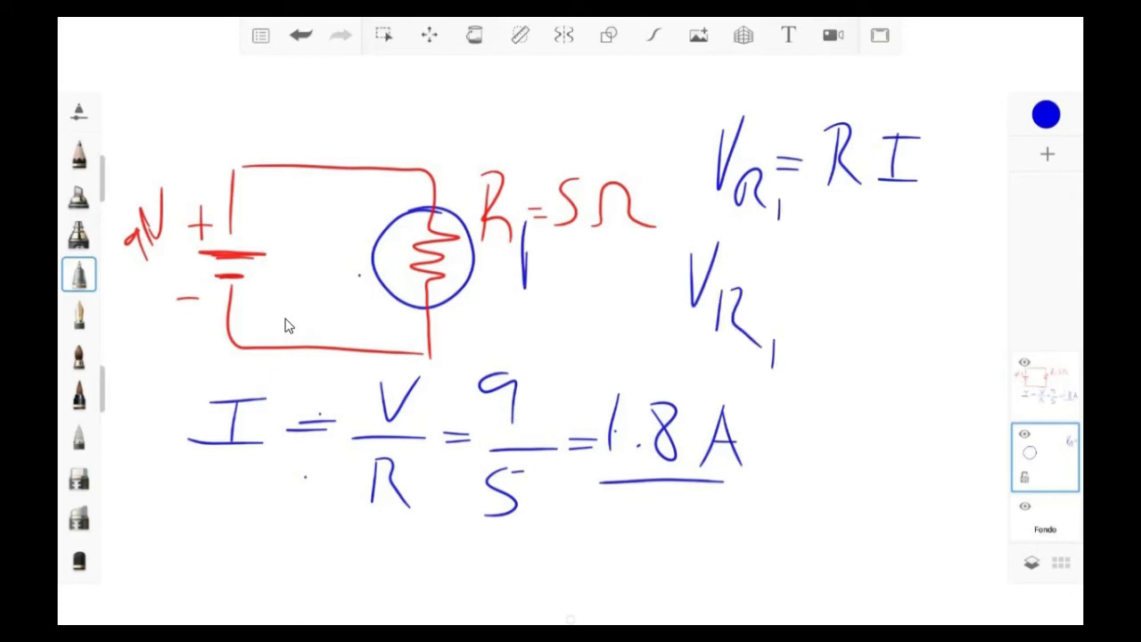
Complete the second voltage line with = 5*1.8
{"action": "mouse_move", "coordinate": [786, 279]}
{"action": "left_mouse_down"}
{"action": "mouse_move", "coordinate": [848, 296]}
{"action": "mouse_move", "coordinate": [824, 302]}
{"action": "left_mouse_up"}
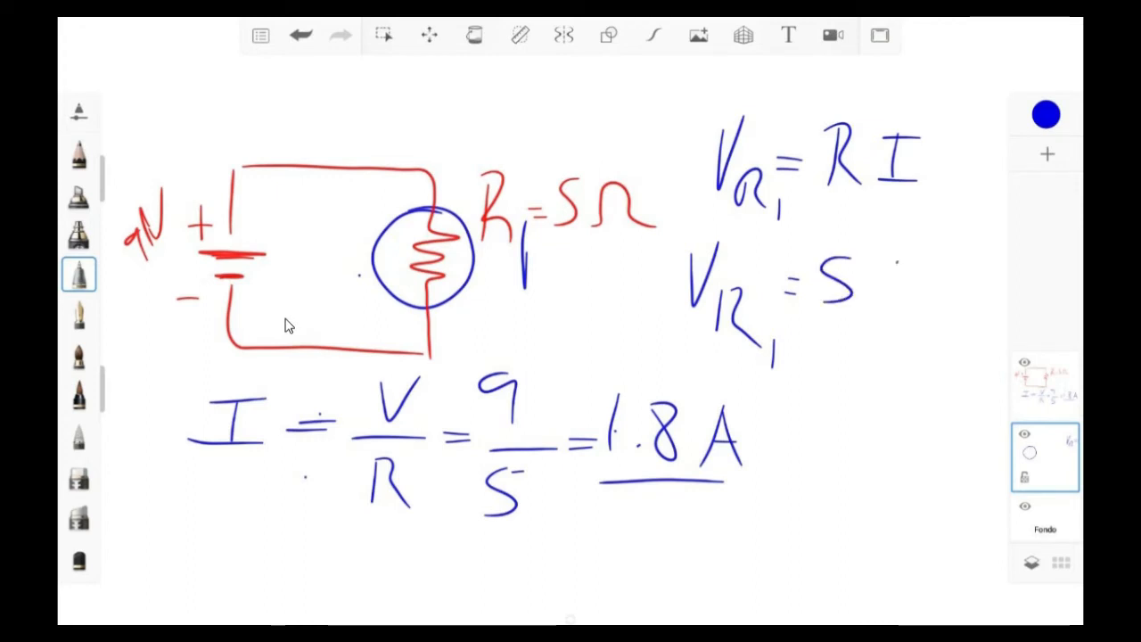
{"action": "left_click_drag", "start_coordinate": [873, 266], "coordinate": [894, 298]}
{"action": "mouse_move", "coordinate": [896, 267]}
{"action": "left_mouse_down"}
{"action": "mouse_move", "coordinate": [873, 295]}
{"action": "mouse_move", "coordinate": [900, 284]}
{"action": "mouse_move", "coordinate": [886, 283]}
{"action": "left_mouse_up"}
{"action": "left_click_drag", "start_coordinate": [882, 257], "coordinate": [886, 321]}
{"action": "left_click_drag", "start_coordinate": [920, 261], "coordinate": [905, 307]}
{"action": "left_click", "coordinate": [927, 300]}
{"action": "mouse_move", "coordinate": [958, 260]}
{"action": "left_mouse_down"}
{"action": "mouse_move", "coordinate": [945, 294]}
{"action": "mouse_move", "coordinate": [954, 264]}
{"action": "left_mouse_up"}
Write V_R1 = 9 as the third voltage line and underline the 9
{"action": "left_click_drag", "start_coordinate": [808, 393], "coordinate": [831, 366]}
{"action": "mouse_move", "coordinate": [829, 429]}
{"action": "left_mouse_down"}
{"action": "mouse_move", "coordinate": [827, 448]}
{"action": "mouse_move", "coordinate": [827, 415]}
{"action": "mouse_move", "coordinate": [843, 416]}
{"action": "mouse_move", "coordinate": [859, 471]}
{"action": "left_mouse_up"}
{"action": "left_click_drag", "start_coordinate": [868, 415], "coordinate": [879, 413]}
{"action": "left_click_drag", "start_coordinate": [868, 425], "coordinate": [879, 423]}
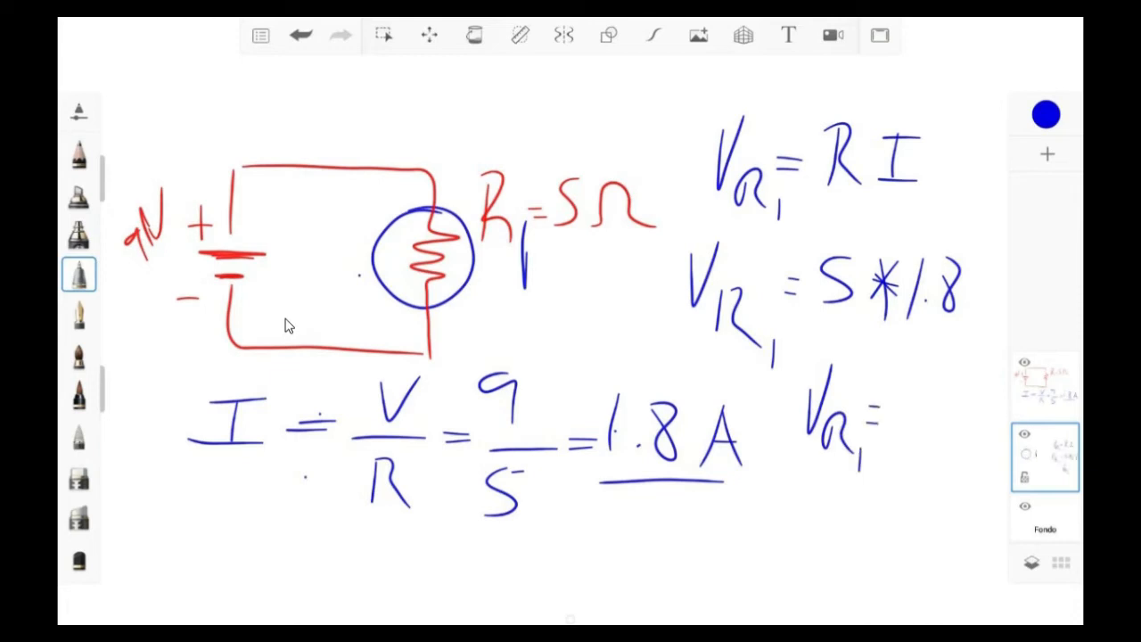
{"action": "mouse_move", "coordinate": [927, 441]}
{"action": "left_mouse_down"}
{"action": "mouse_move", "coordinate": [913, 394]}
{"action": "mouse_move", "coordinate": [943, 389]}
{"action": "left_mouse_up"}
{"action": "left_click_drag", "start_coordinate": [900, 466], "coordinate": [936, 463]}
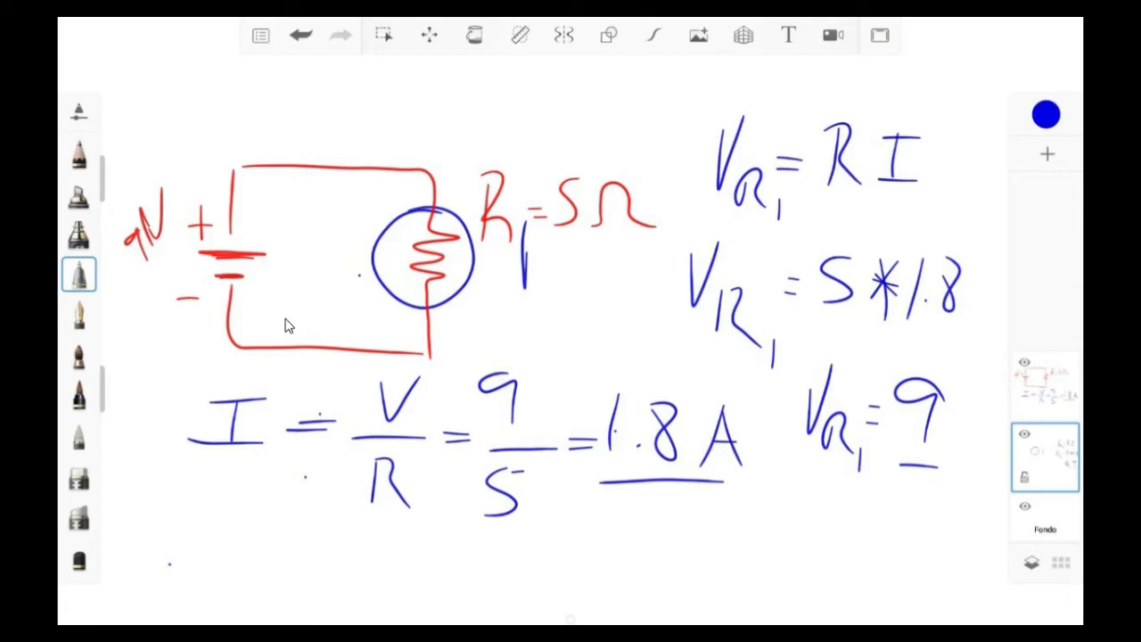
{"action": "left_click", "coordinate": [252, 551]}
{"action": "left_click", "coordinate": [202, 542]}
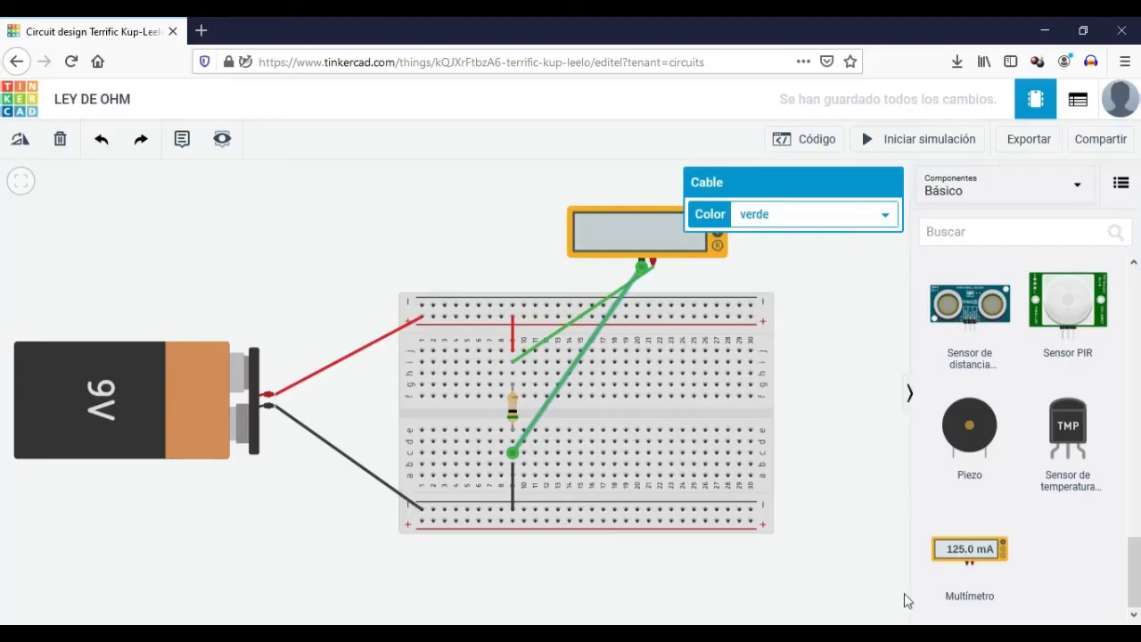
Back in the Tinkercad circuit, run the simulation, switch the multimeter to Amperaje mode to read the current, and stop the simulation
{"action": "left_click", "coordinate": [748, 183]}
{"action": "left_click", "coordinate": [870, 148]}
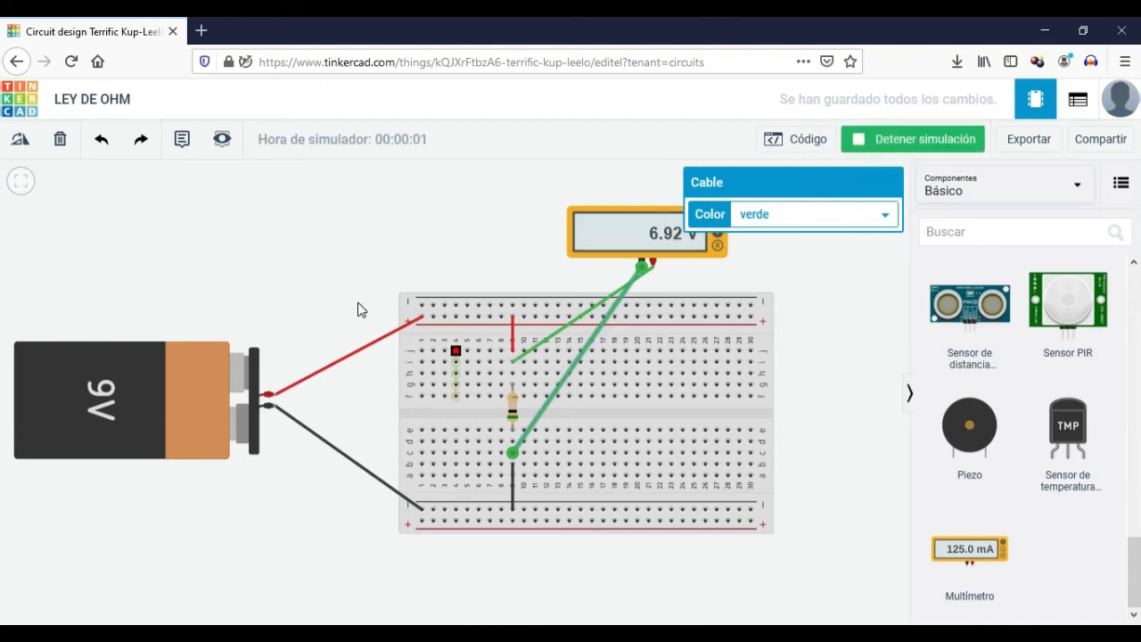
{"action": "scroll", "coordinate": [356, 306], "scroll_direction": "down", "scroll_amount": 1}
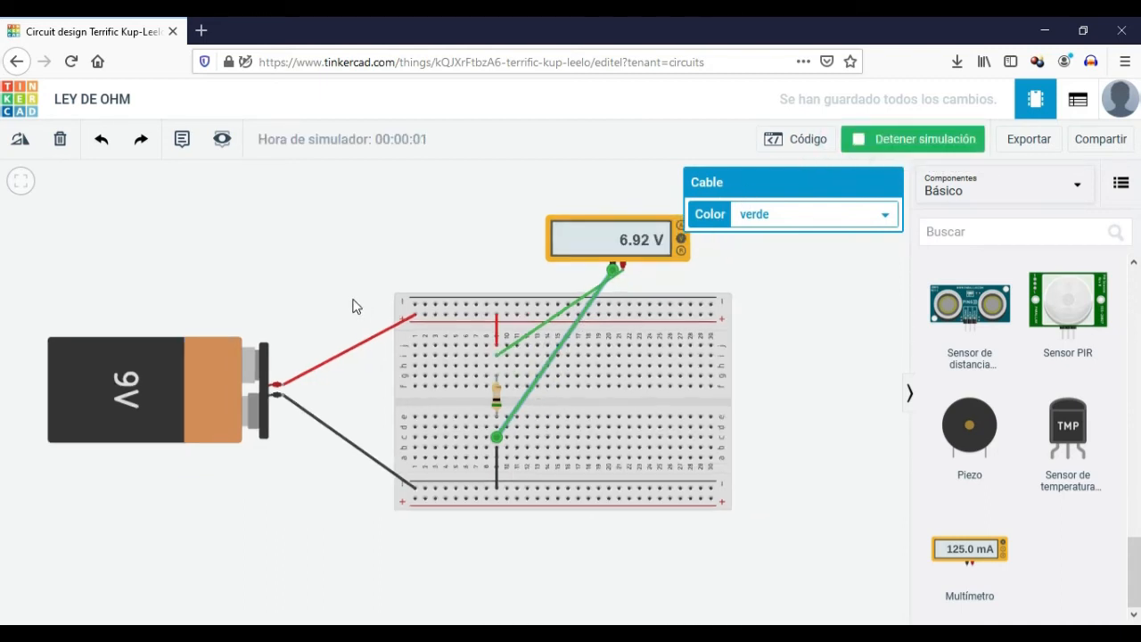
{"action": "left_click", "coordinate": [681, 228]}
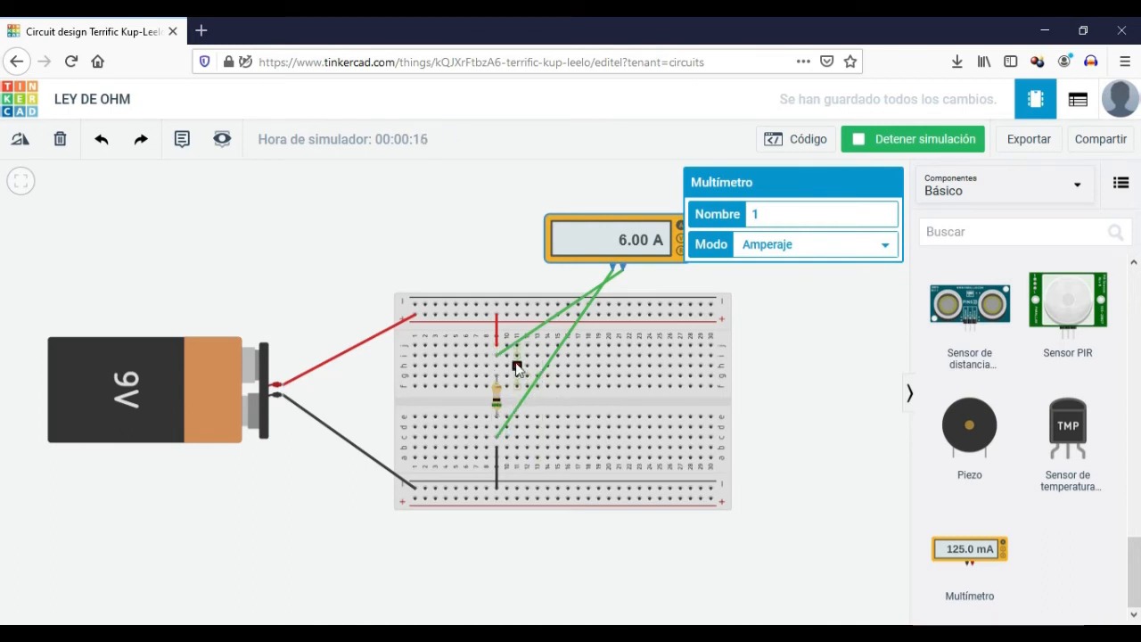
{"action": "left_click", "coordinate": [889, 139]}
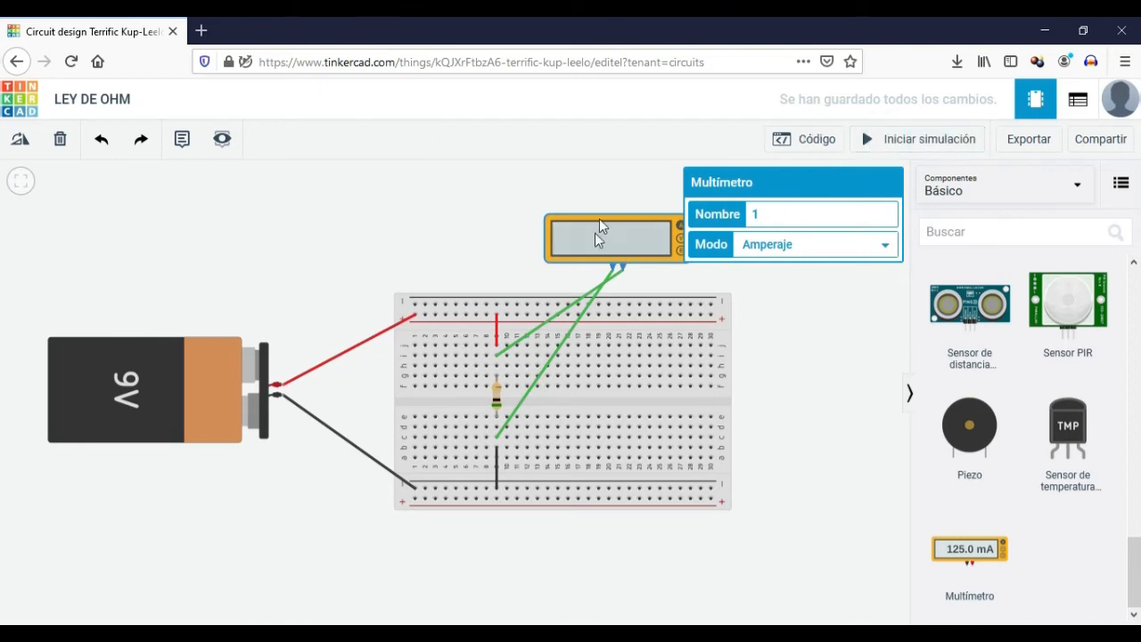
Delete both green multimeter wires and move the resistor across the central gap to column 12
{"action": "left_click", "coordinate": [541, 325]}
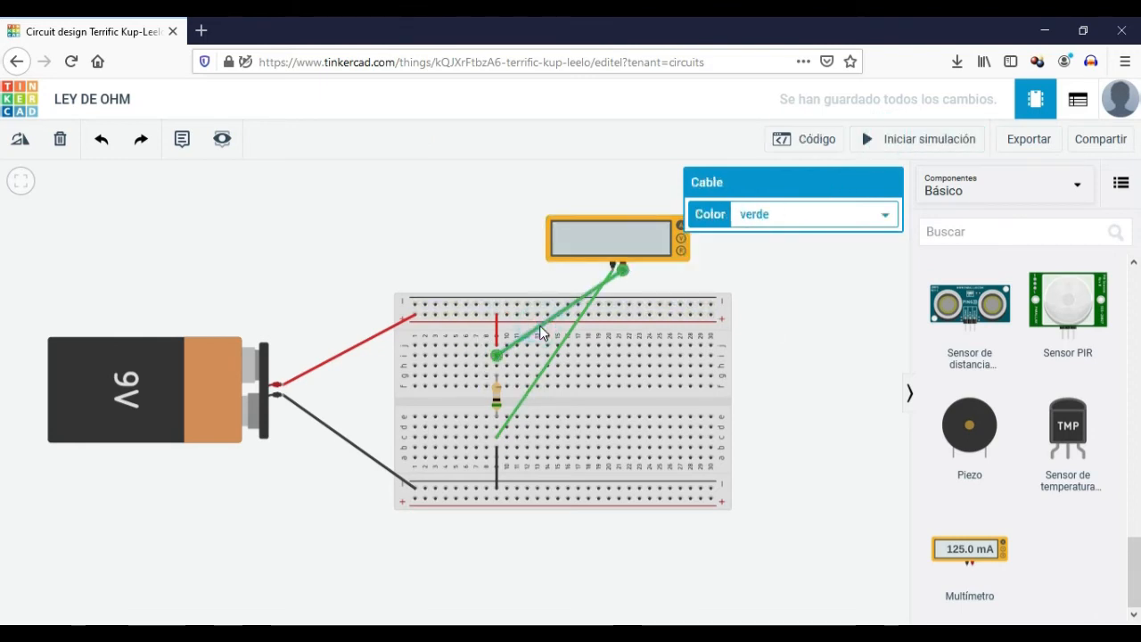
{"action": "key", "text": "Delete"}
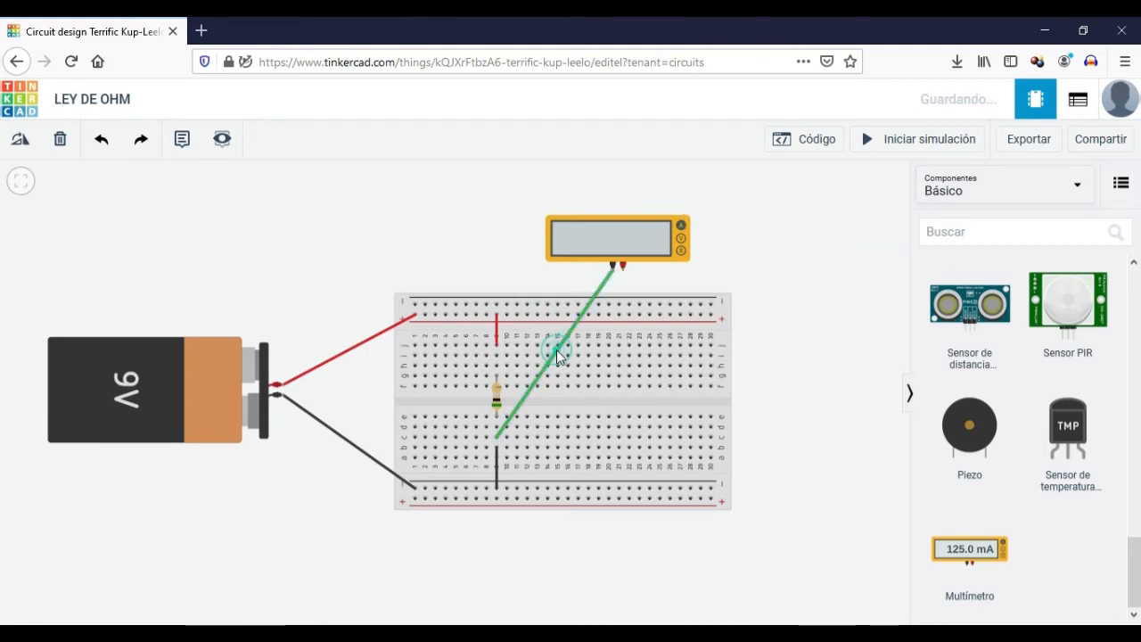
{"action": "left_click", "coordinate": [559, 357]}
{"action": "key", "text": "Delete"}
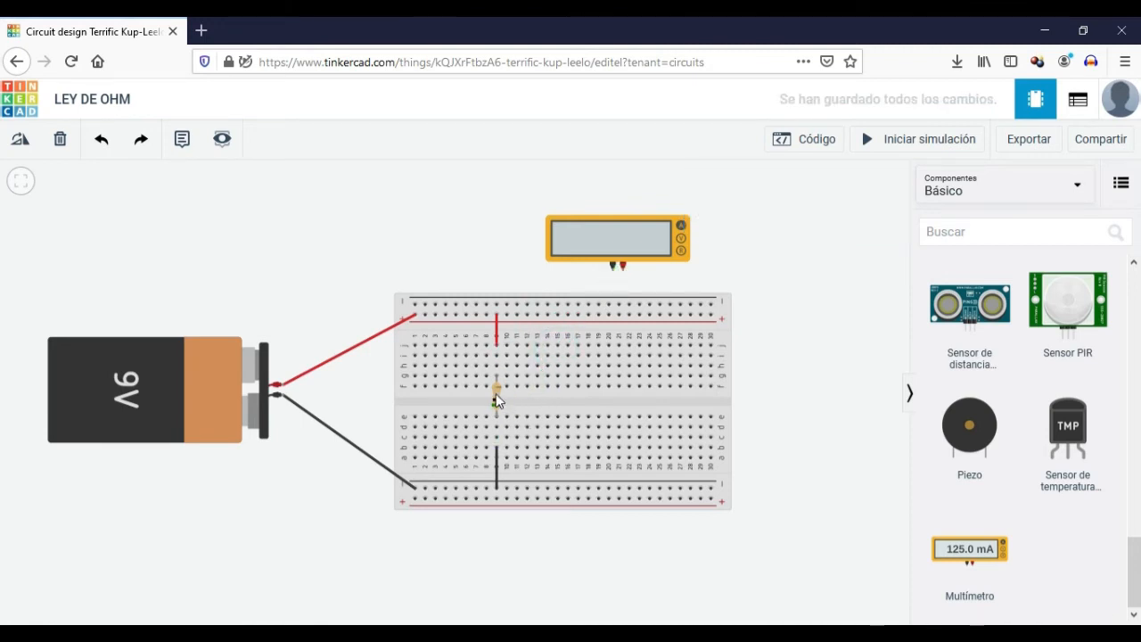
{"action": "left_click_drag", "start_coordinate": [499, 399], "coordinate": [531, 420]}
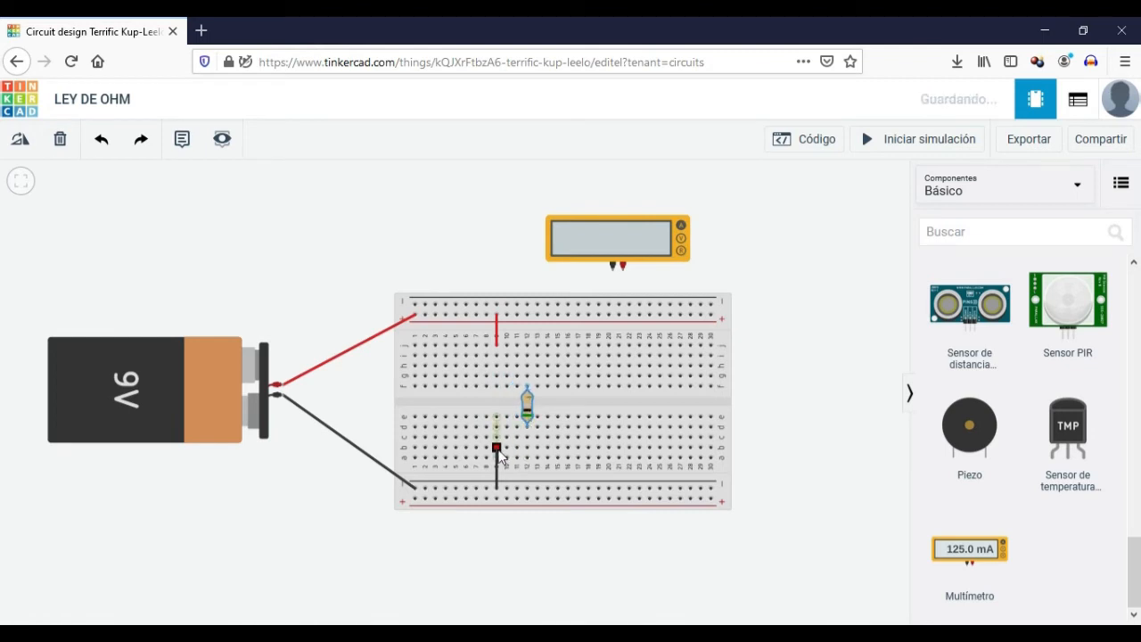
{"action": "left_click", "coordinate": [497, 446]}
{"action": "left_click", "coordinate": [498, 447]}
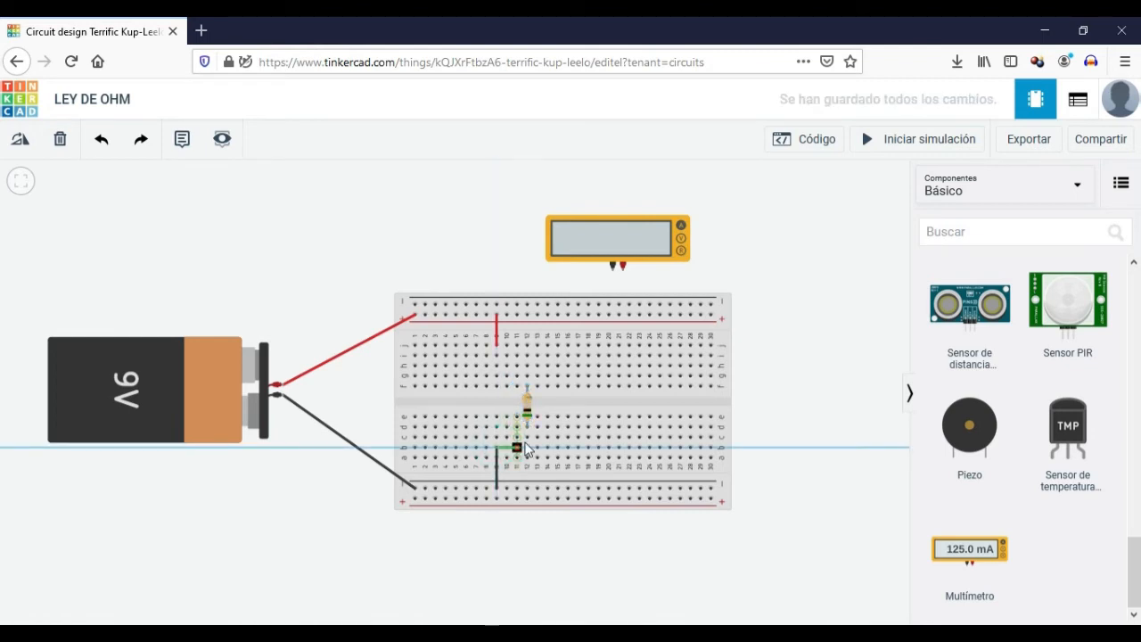
{"action": "left_click", "coordinate": [517, 439]}
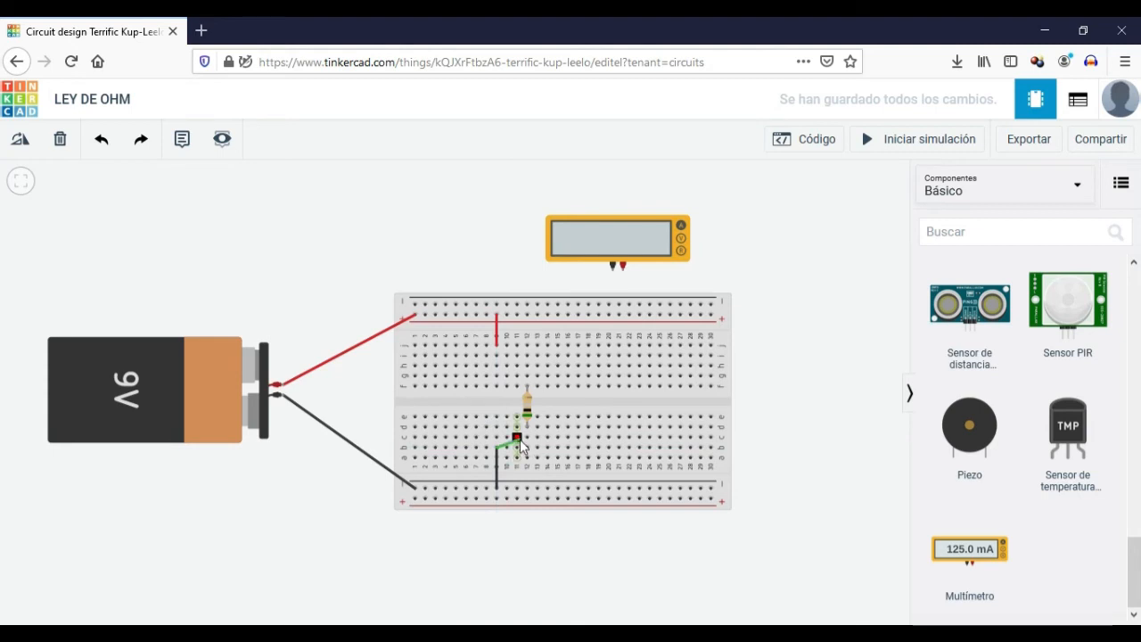
{"action": "key", "text": "Delete"}
Move the black ground wire's upper end to b12, and wire the multimeter's red lead to i9 and black lead to g12
{"action": "left_click", "coordinate": [496, 451]}
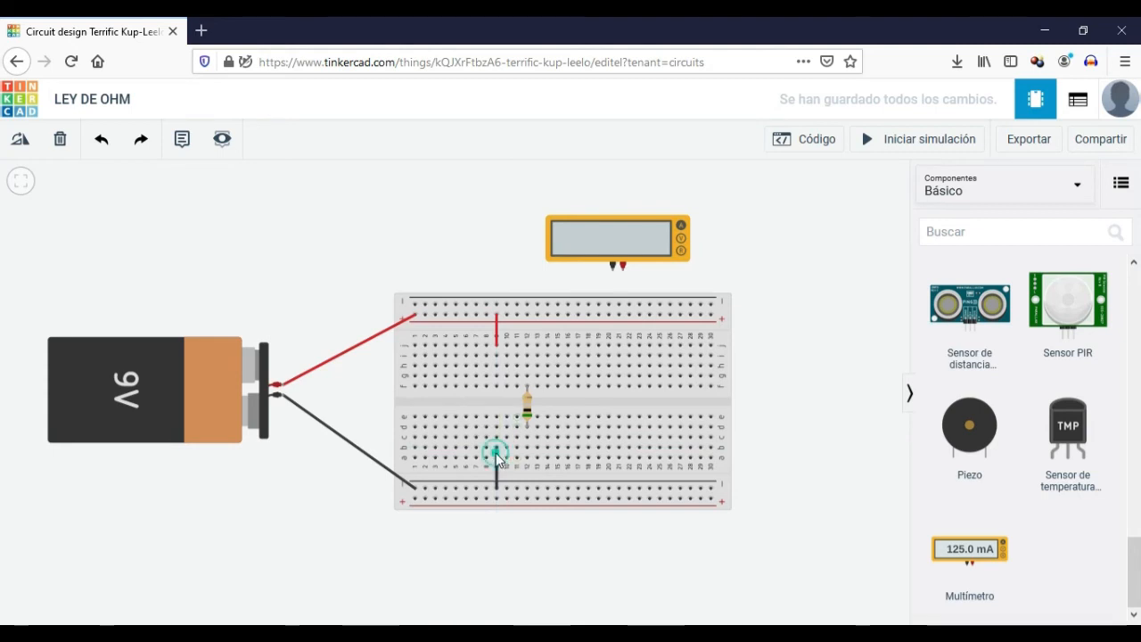
{"action": "left_click_drag", "start_coordinate": [498, 447], "coordinate": [527, 448]}
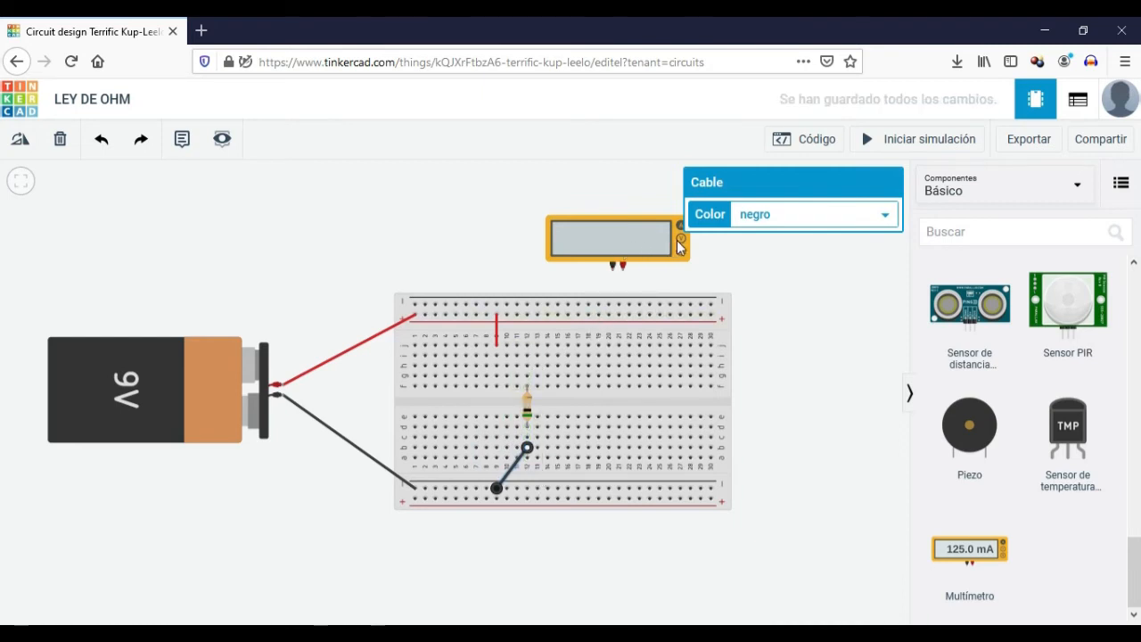
{"action": "left_click", "coordinate": [621, 265]}
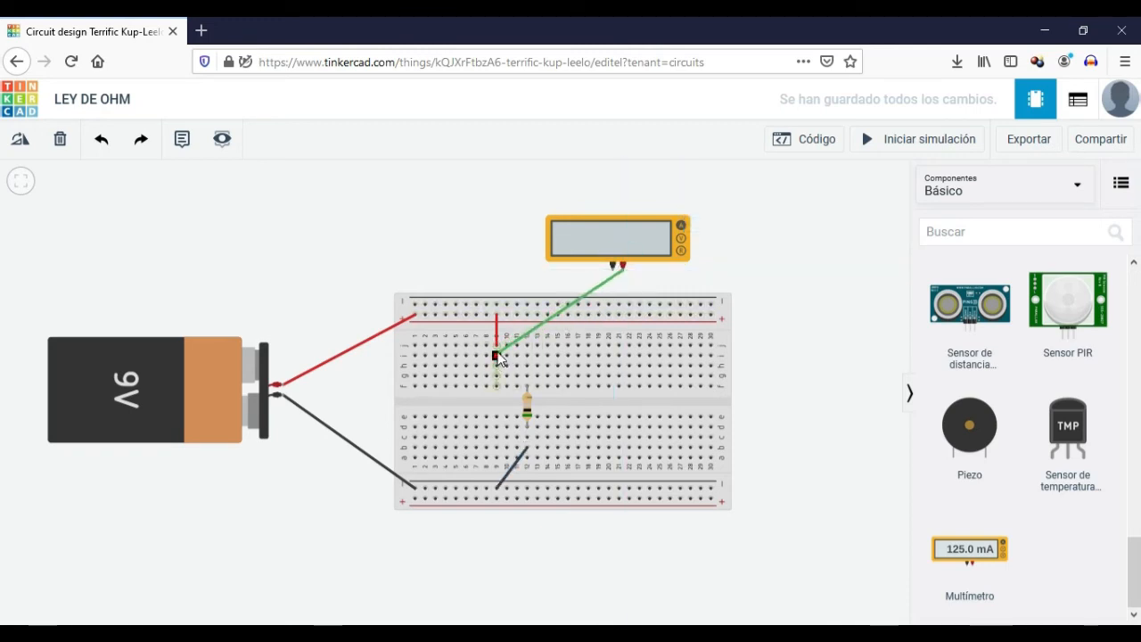
{"action": "left_click", "coordinate": [496, 354]}
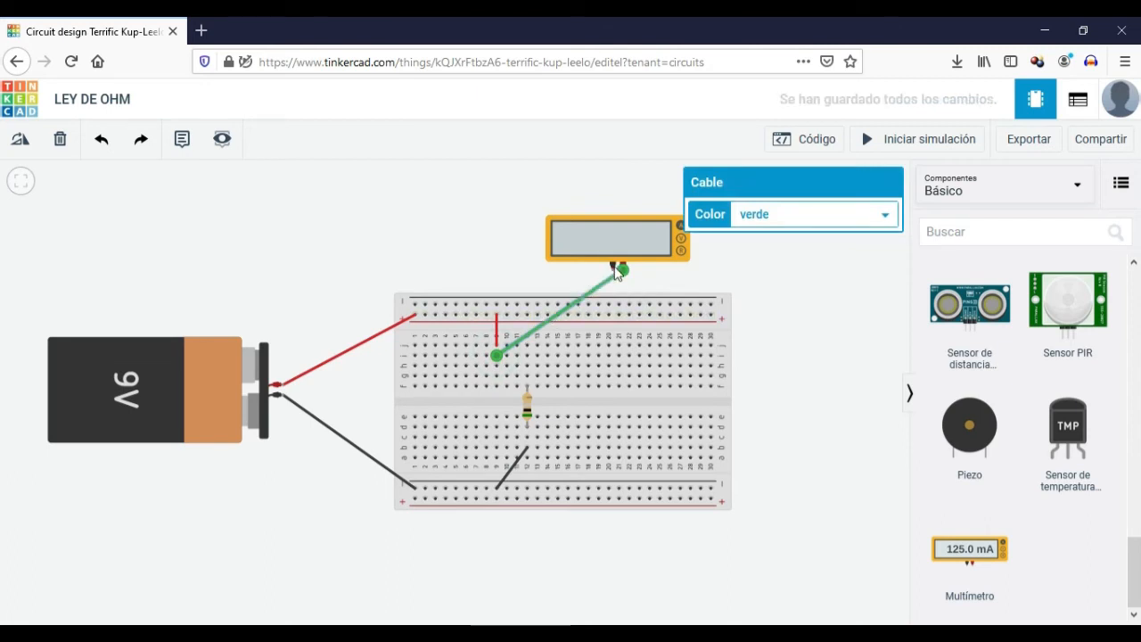
{"action": "left_click", "coordinate": [612, 268]}
{"action": "left_click_drag", "start_coordinate": [564, 342], "coordinate": [530, 371]}
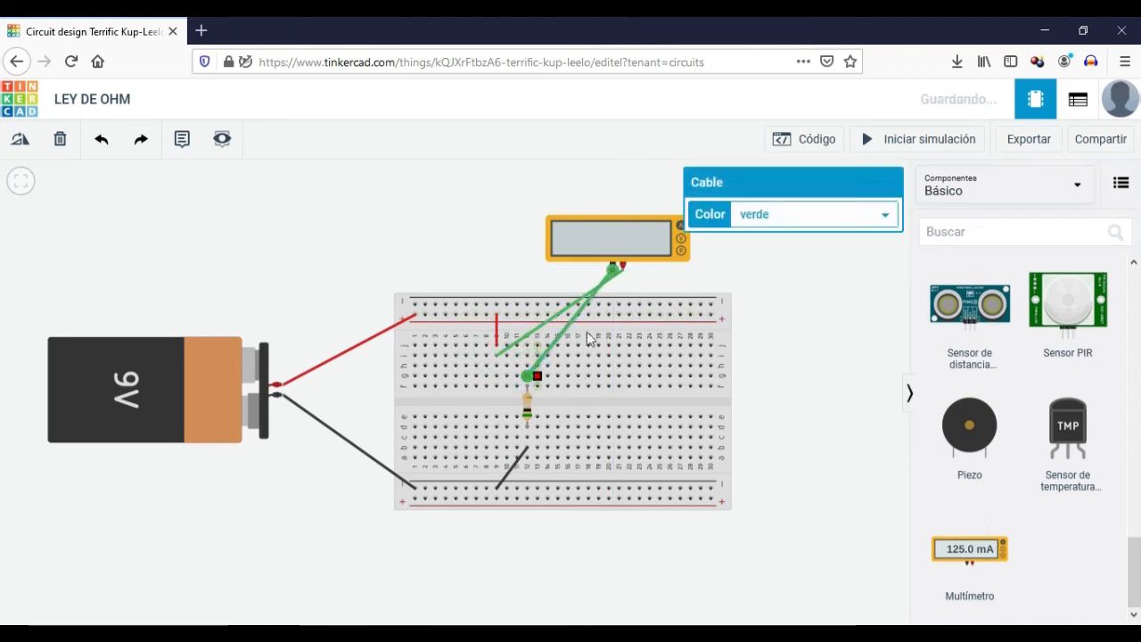
Run the simulation to read the current, switch the multimeter to Voltaje mode, and stop the simulation
{"action": "left_click", "coordinate": [905, 140]}
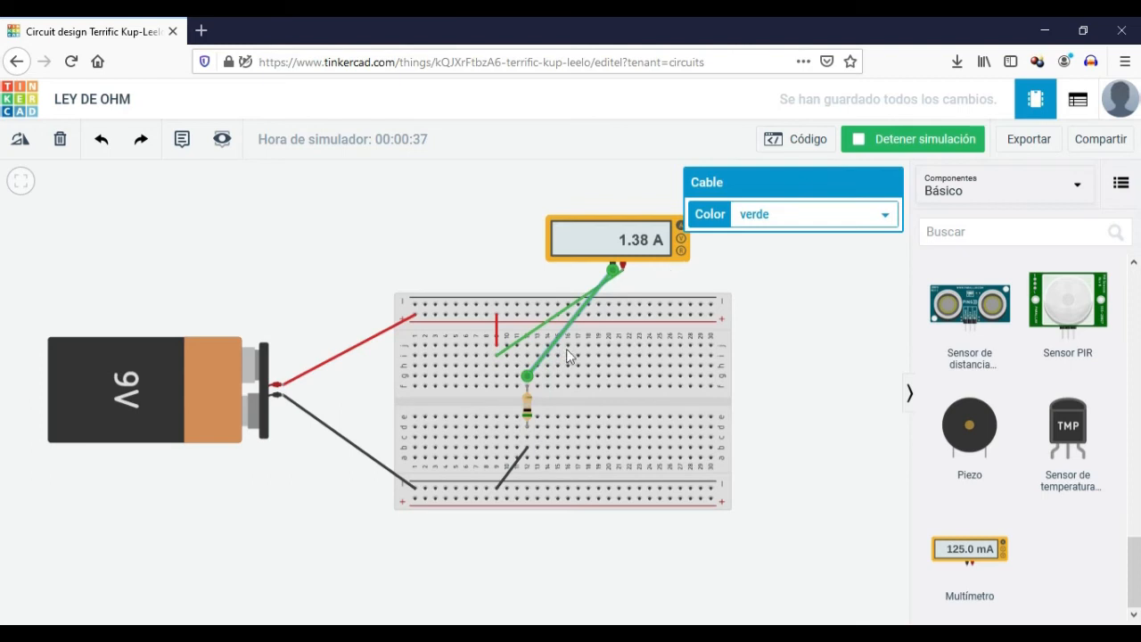
{"action": "left_click", "coordinate": [624, 250]}
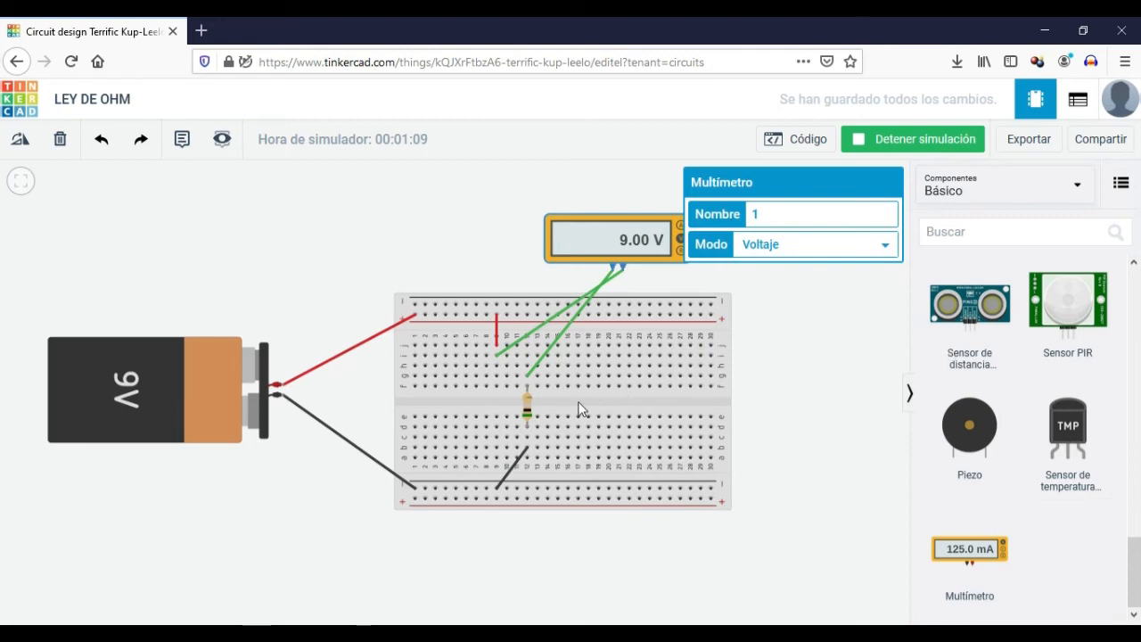
{"action": "left_click", "coordinate": [564, 312]}
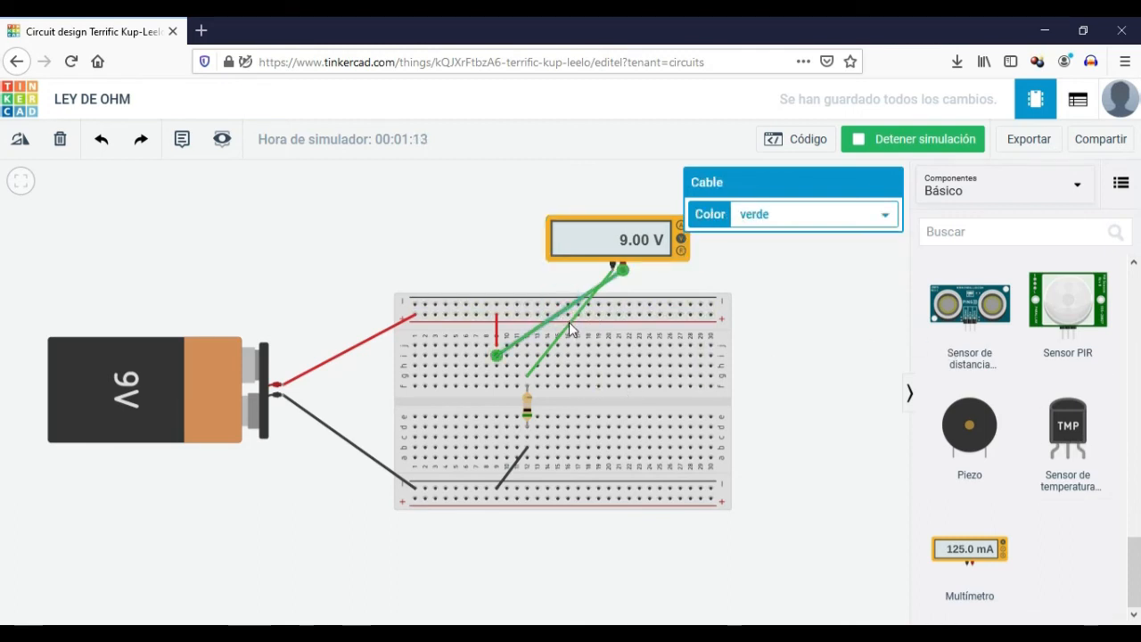
{"action": "left_click", "coordinate": [887, 139]}
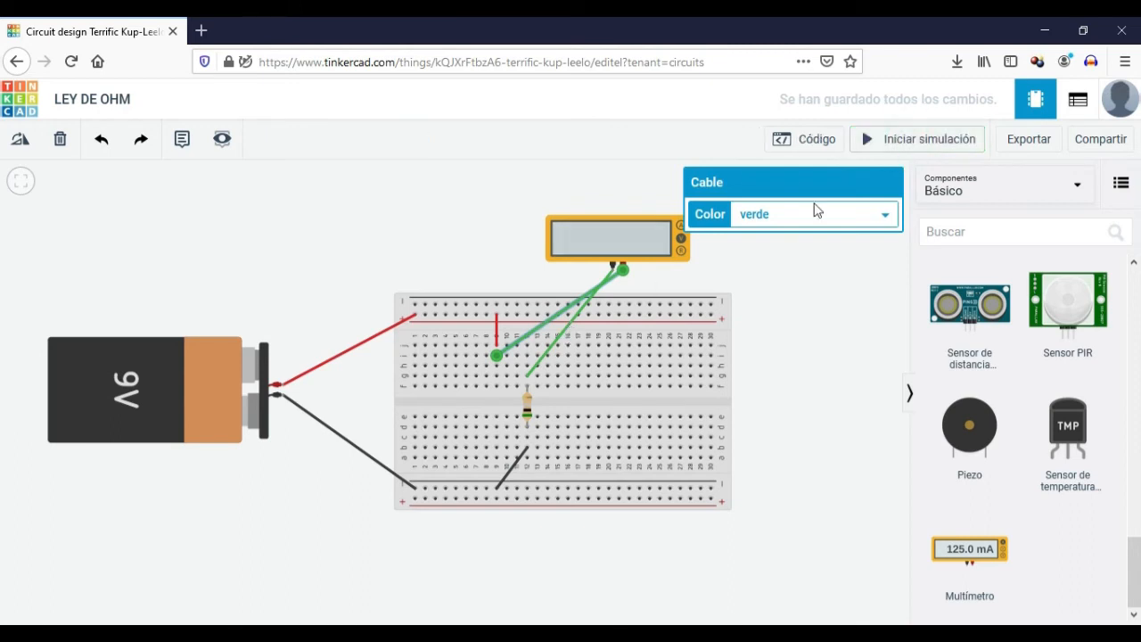
Delete both green multimeter wires and move the multimeter above the low-numbered end of the breadboard
{"action": "left_click", "coordinate": [542, 334]}
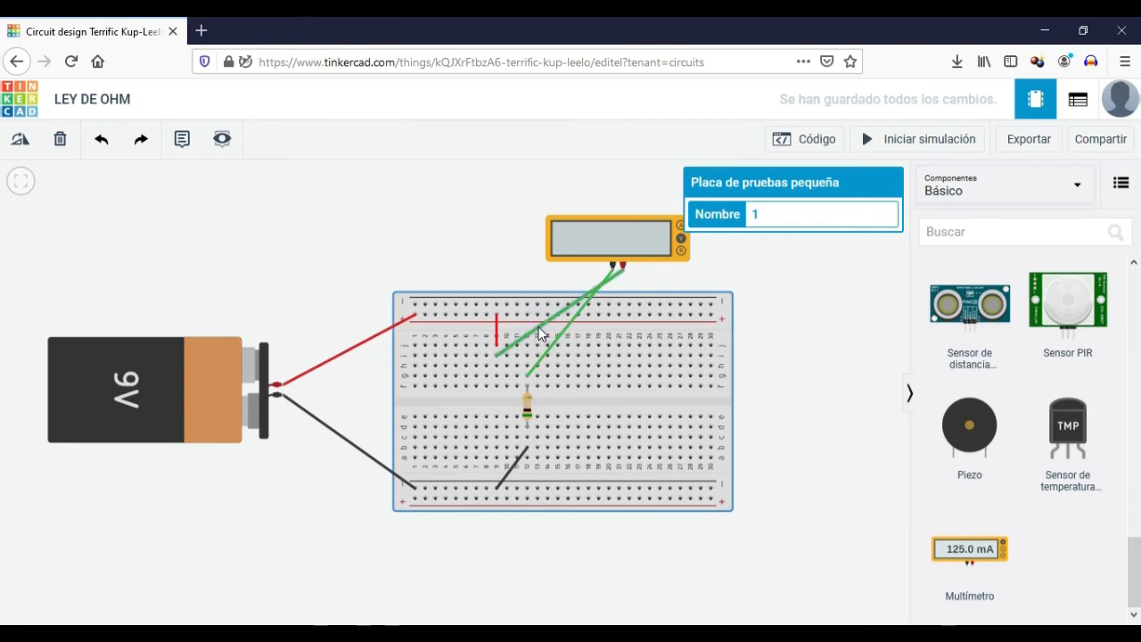
{"action": "left_click", "coordinate": [538, 328]}
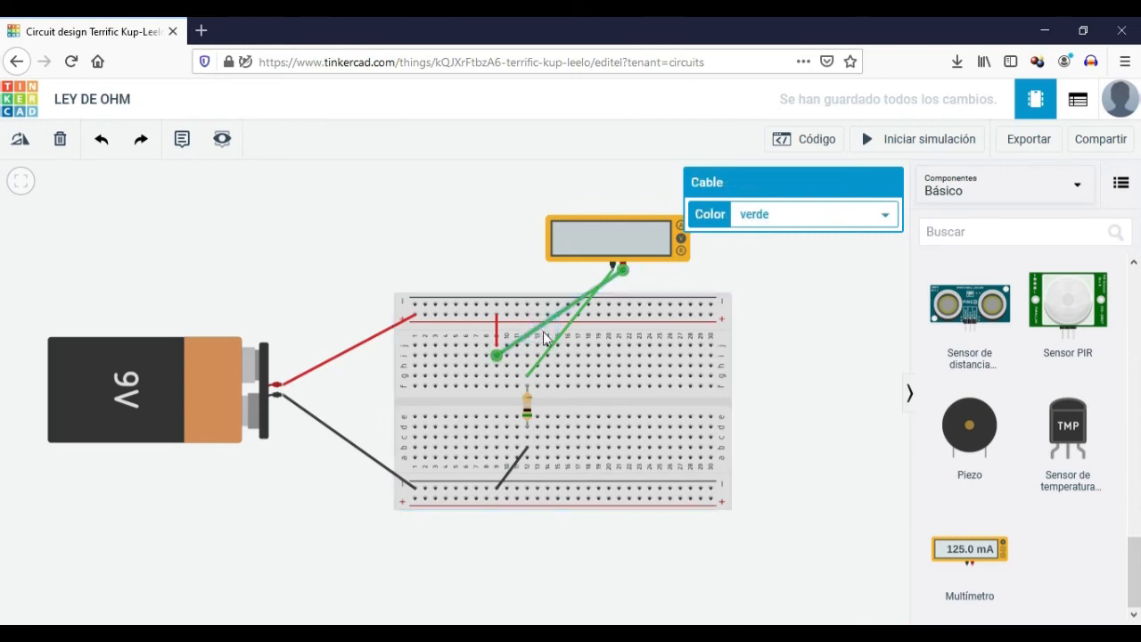
{"action": "key", "text": "Delete"}
{"action": "left_click", "coordinate": [554, 341]}
{"action": "key", "text": "Delete"}
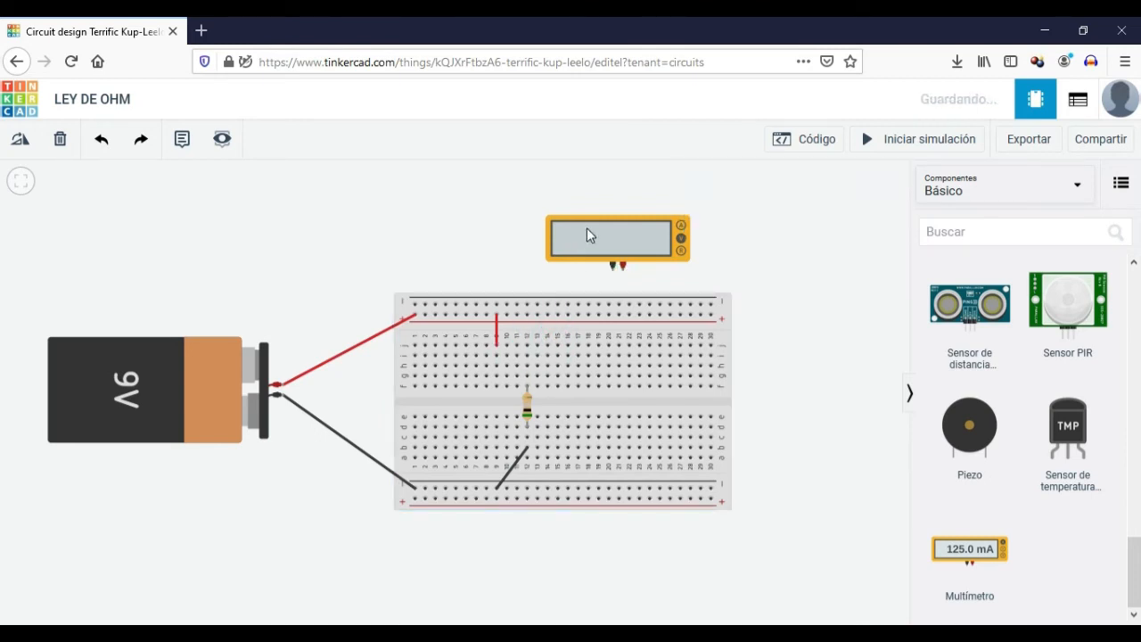
{"action": "left_click_drag", "start_coordinate": [587, 235], "coordinate": [371, 194]}
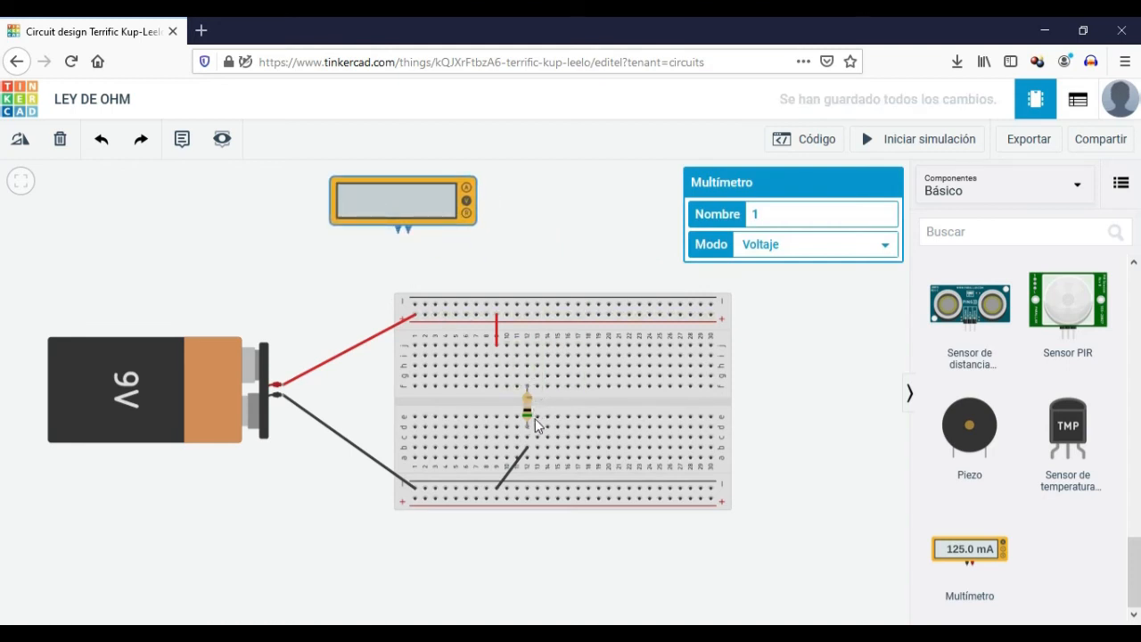
Rotate the resistor horizontally into row h across columns 5 to 9, and delete the red jumper at column 9
{"action": "left_click_drag", "start_coordinate": [527, 406], "coordinate": [469, 374]}
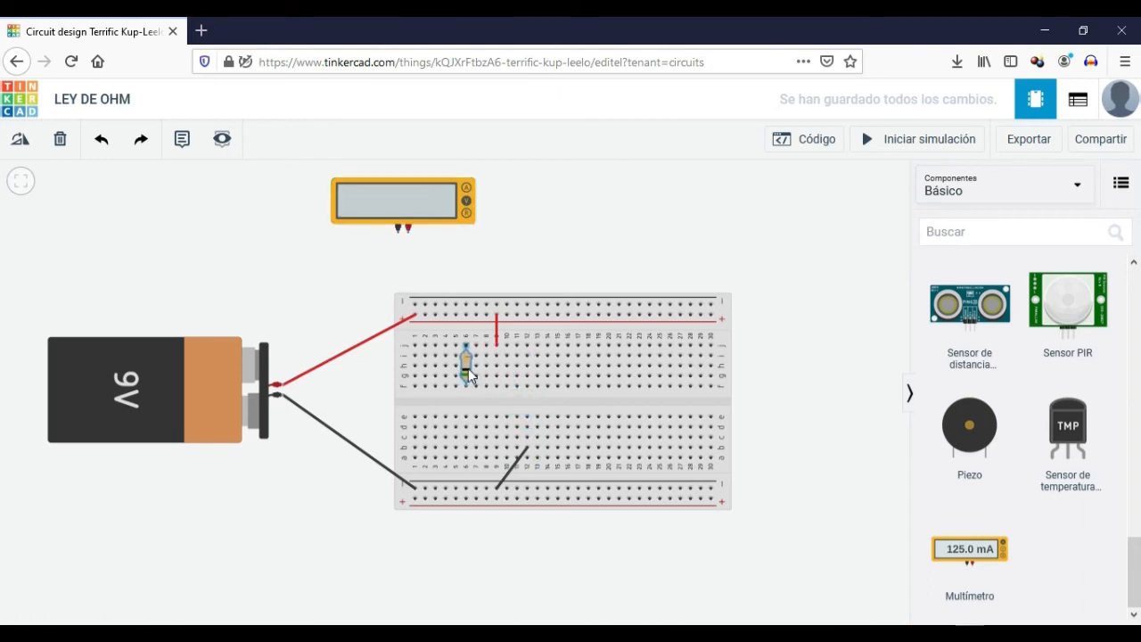
{"action": "left_click", "coordinate": [20, 141]}
{"action": "left_click", "coordinate": [17, 145]}
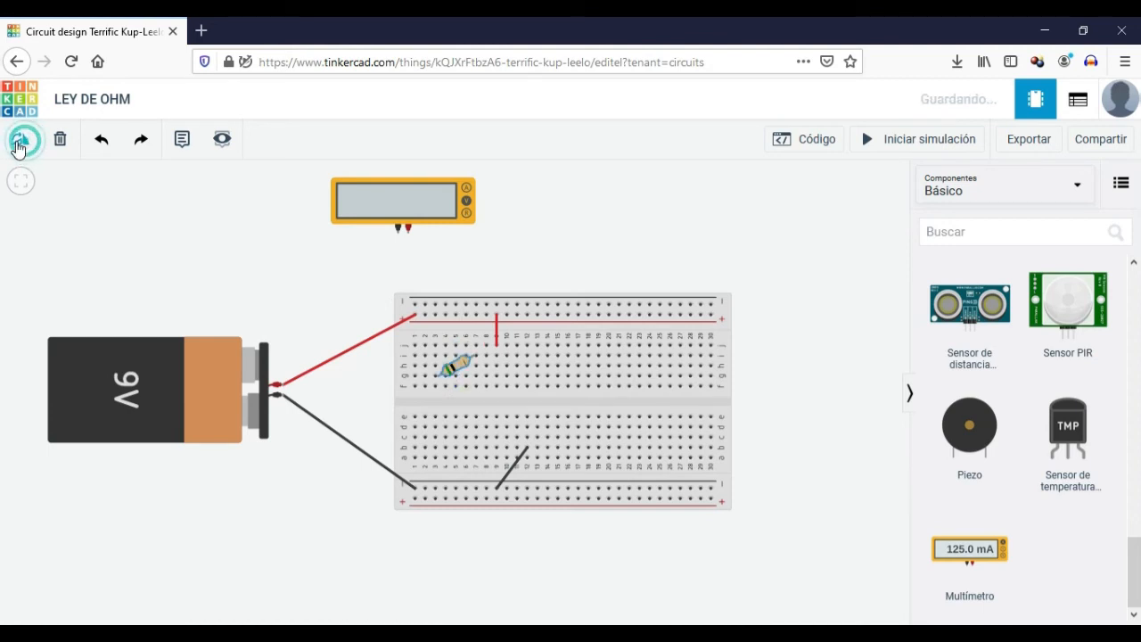
{"action": "left_click", "coordinate": [17, 144]}
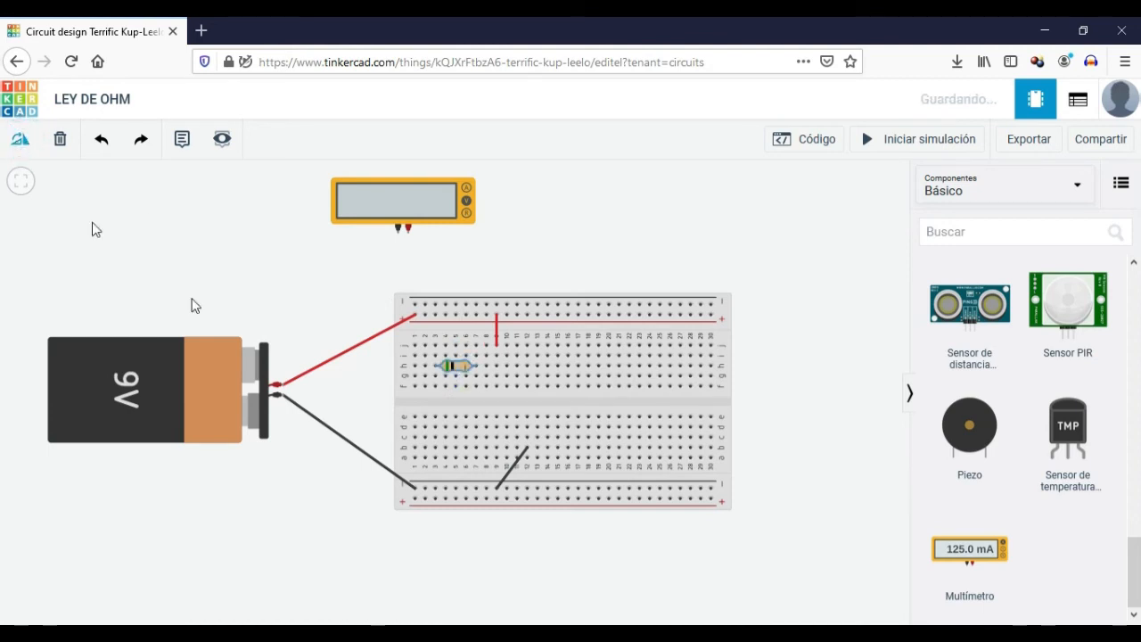
{"action": "left_click", "coordinate": [497, 332]}
{"action": "key", "text": "Delete"}
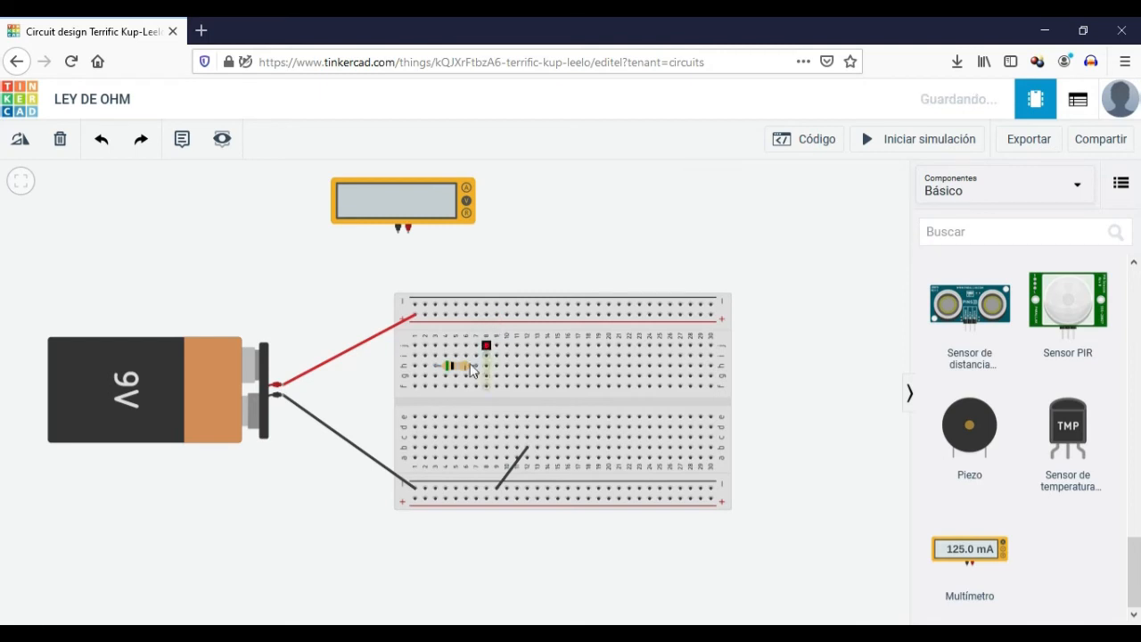
{"action": "left_click", "coordinate": [455, 362]}
{"action": "mouse_move", "coordinate": [463, 359]}
{"action": "left_mouse_down"}
{"action": "mouse_move", "coordinate": [472, 351]}
{"action": "mouse_move", "coordinate": [475, 367]}
{"action": "left_mouse_up"}
Wire the positive rail straight down to column 5 and set the wire's color to rojo
{"action": "left_click_drag", "start_coordinate": [456, 315], "coordinate": [455, 348]}
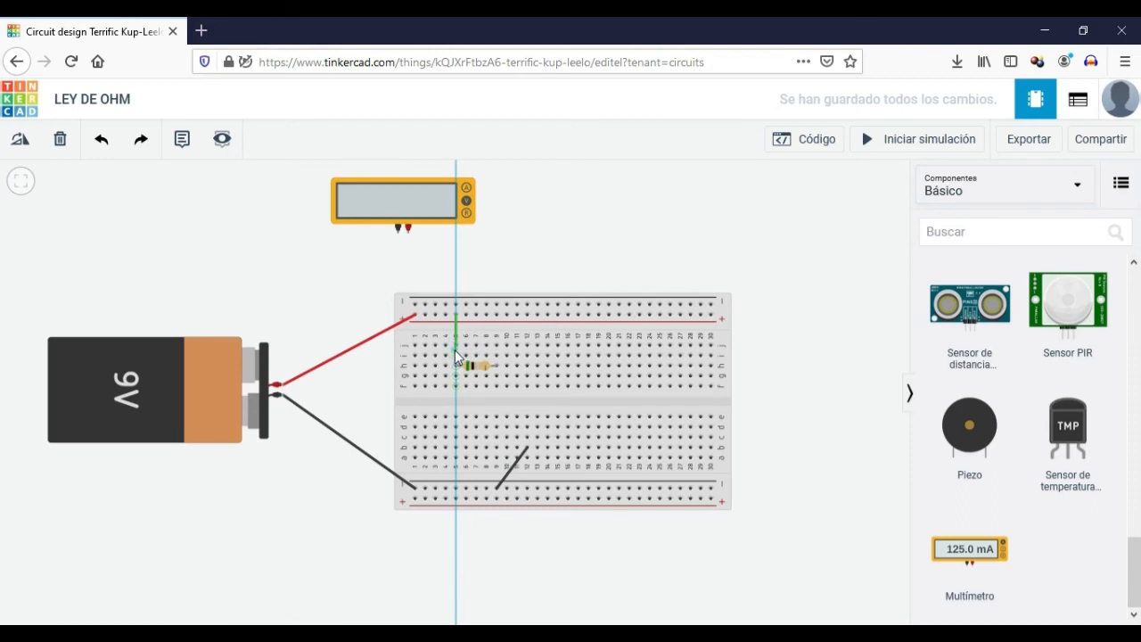
{"action": "left_click", "coordinate": [456, 349]}
{"action": "left_click", "coordinate": [456, 352]}
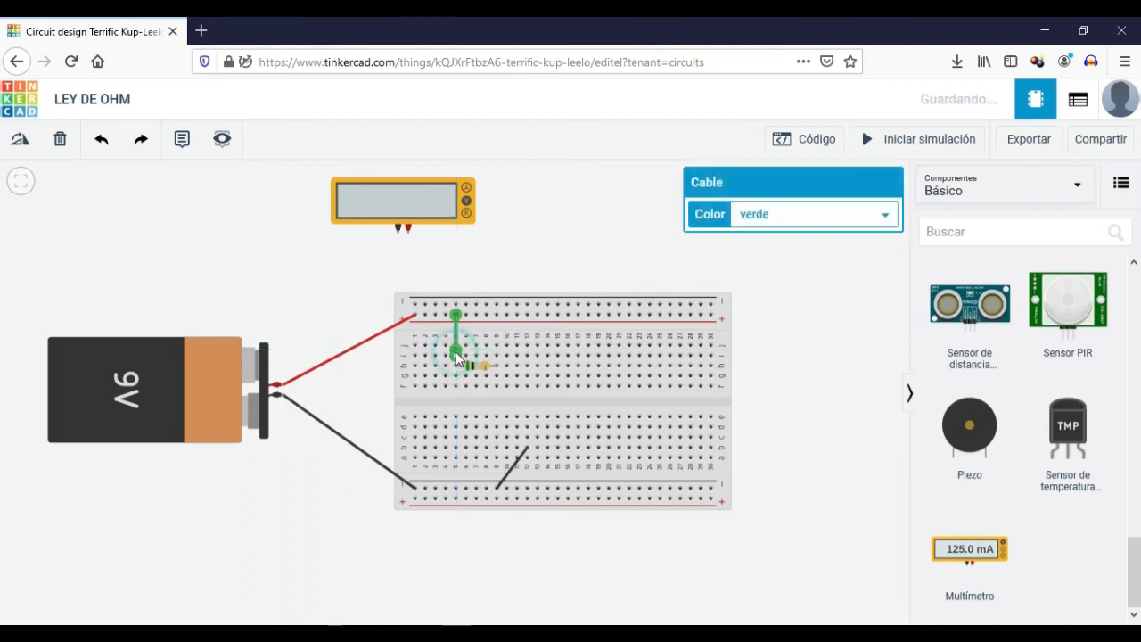
{"action": "left_click", "coordinate": [766, 218]}
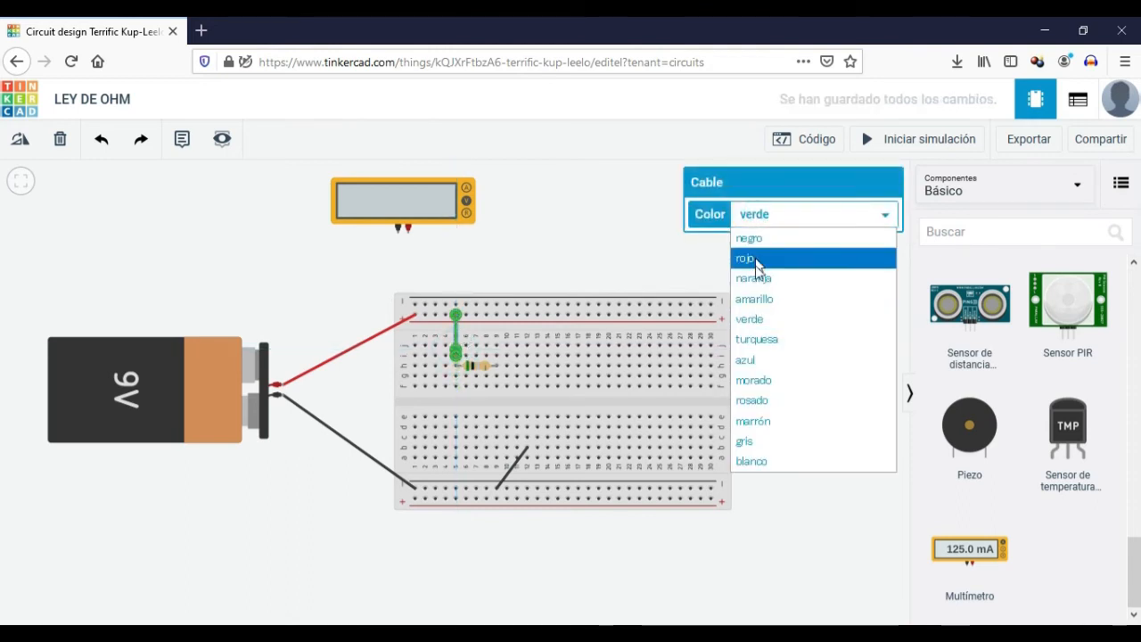
{"action": "left_click", "coordinate": [756, 259]}
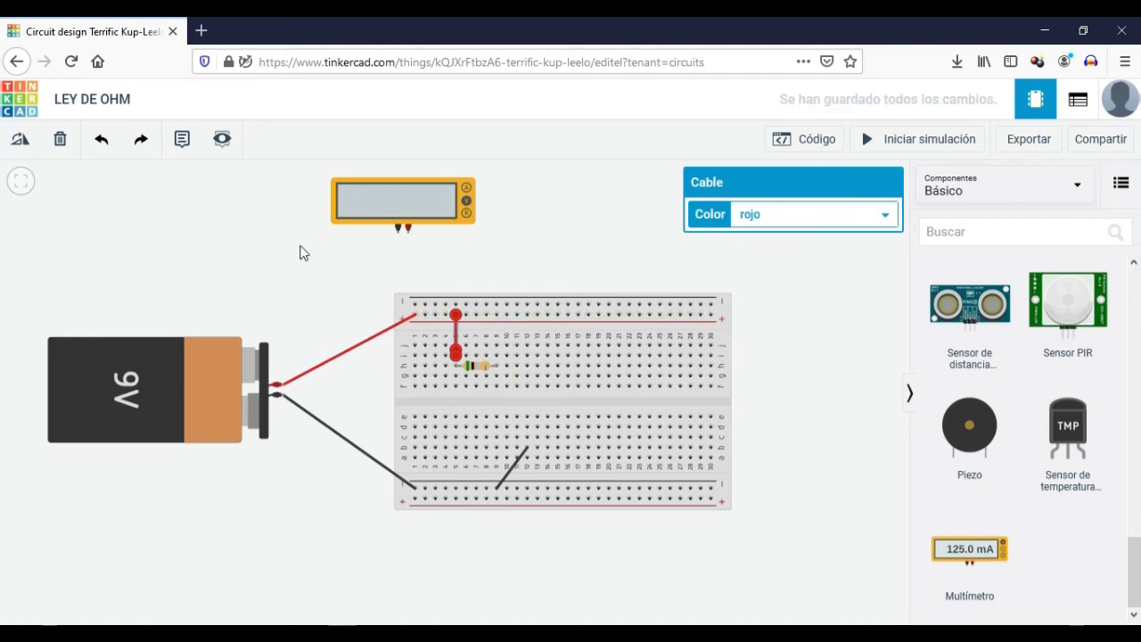
Set the resistor's value to 1 kΩ
{"action": "left_click", "coordinate": [473, 365]}
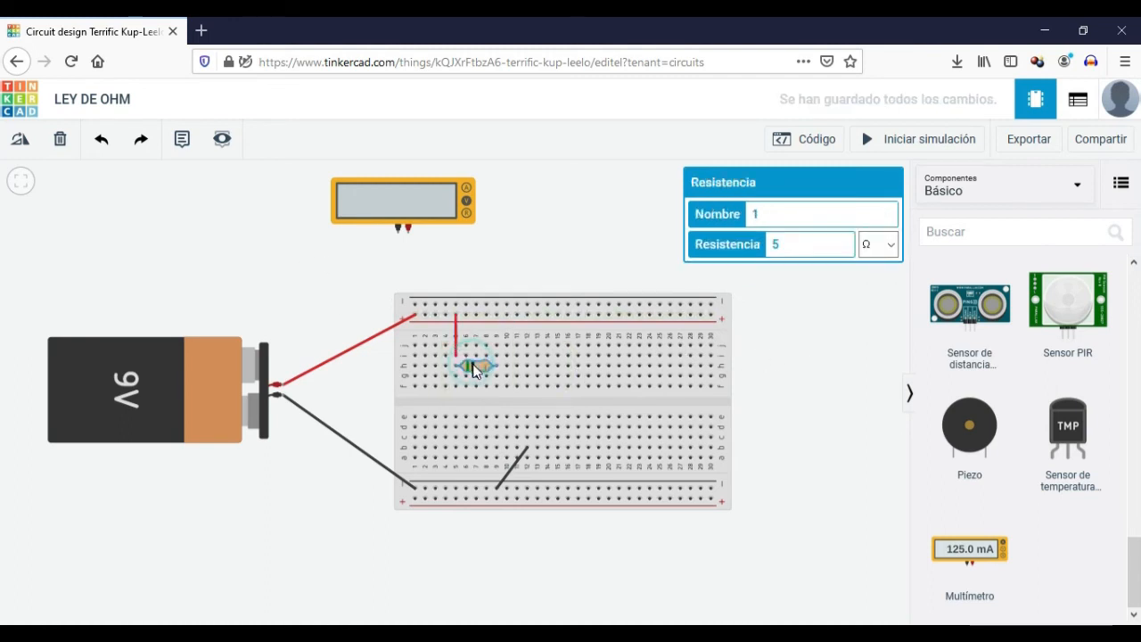
{"action": "double_click", "coordinate": [811, 247]}
{"action": "type", "text": "1"}
{"action": "left_click", "coordinate": [889, 246]}
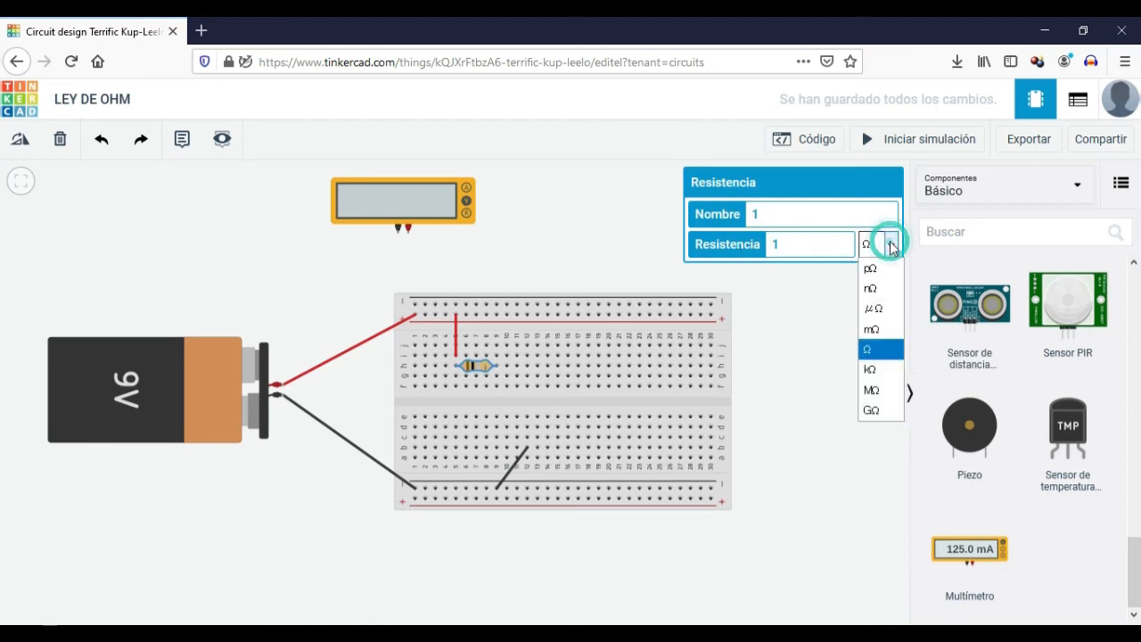
{"action": "left_click", "coordinate": [877, 369]}
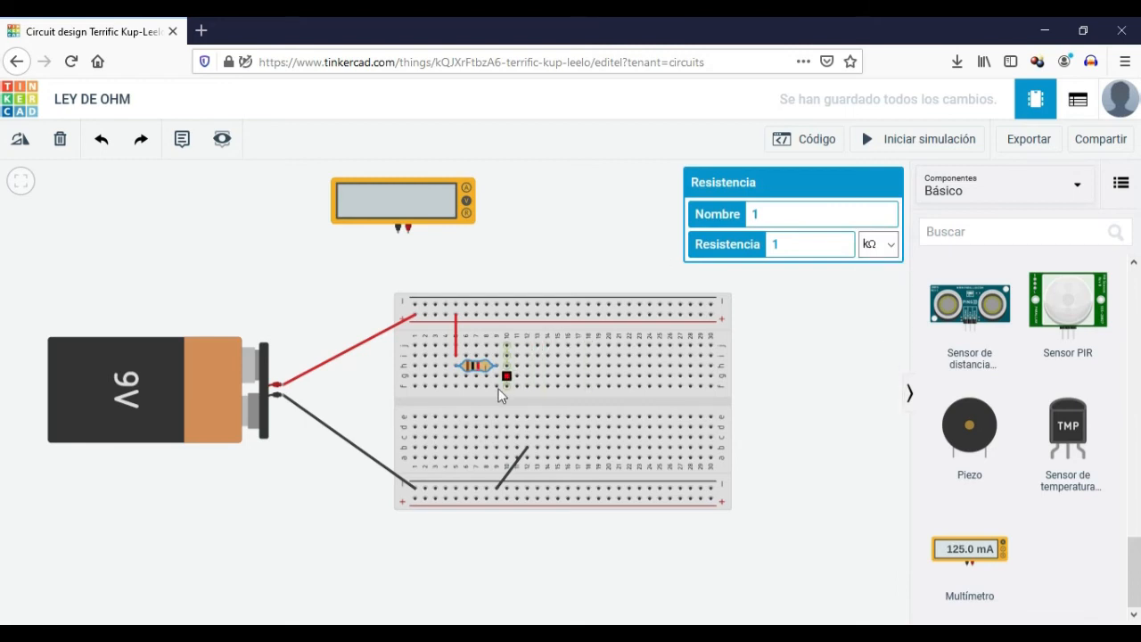
Add a second resistor to the breadboard, rotated horizontally in row h across columns 13 to 17
{"action": "scroll", "coordinate": [1005, 383], "scroll_direction": "up", "scroll_amount": 6}
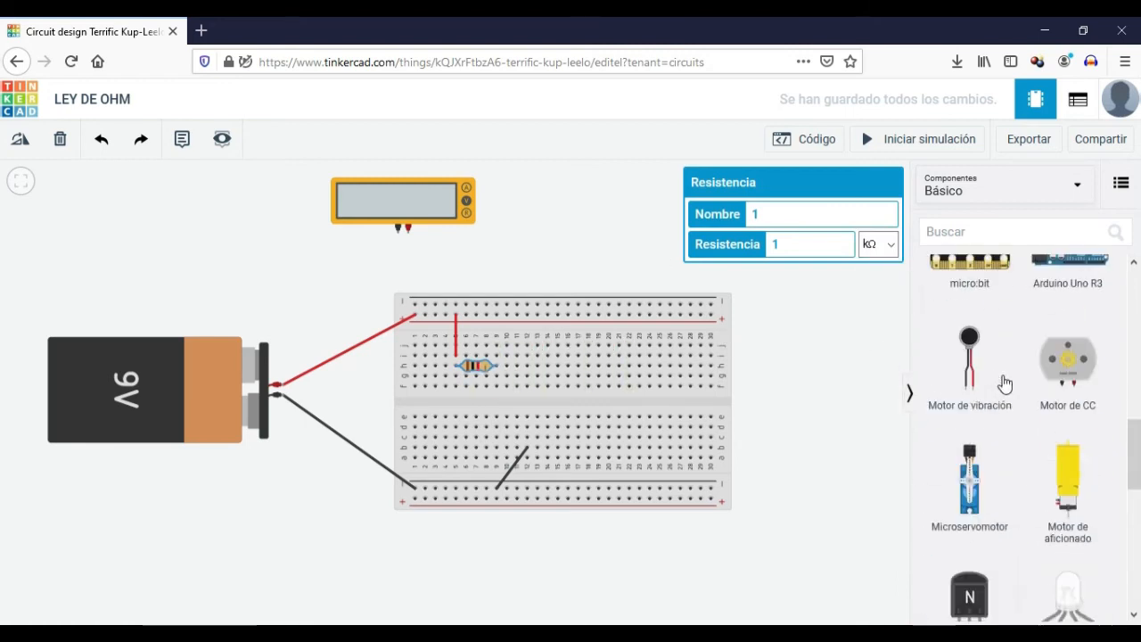
{"action": "scroll", "coordinate": [1004, 383], "scroll_direction": "up", "scroll_amount": 5}
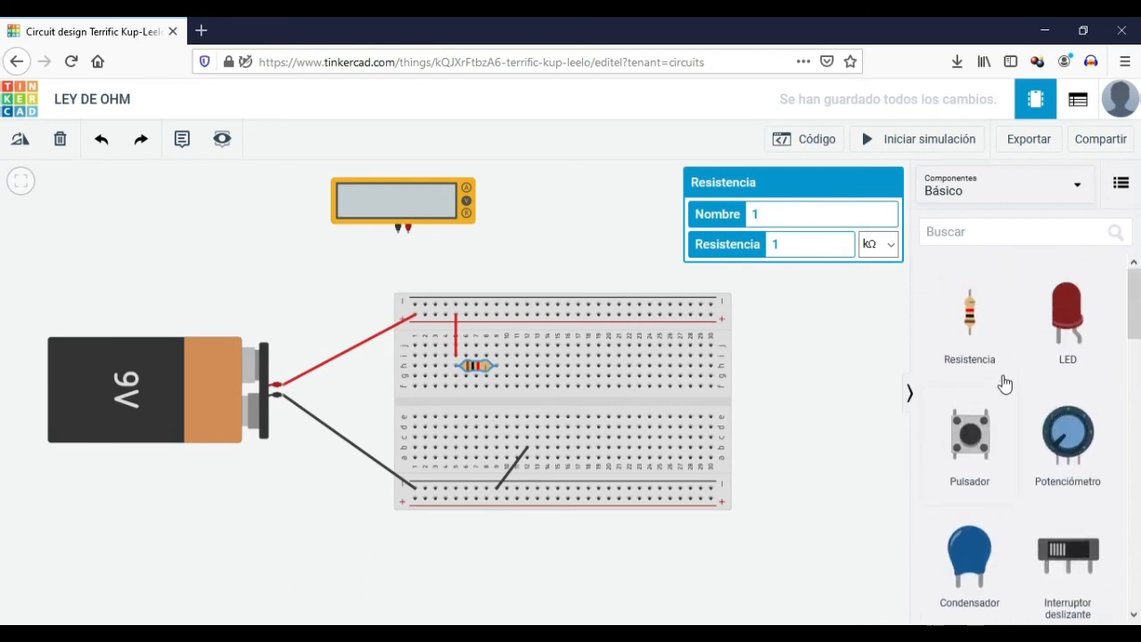
{"action": "left_click_drag", "start_coordinate": [969, 323], "coordinate": [531, 386]}
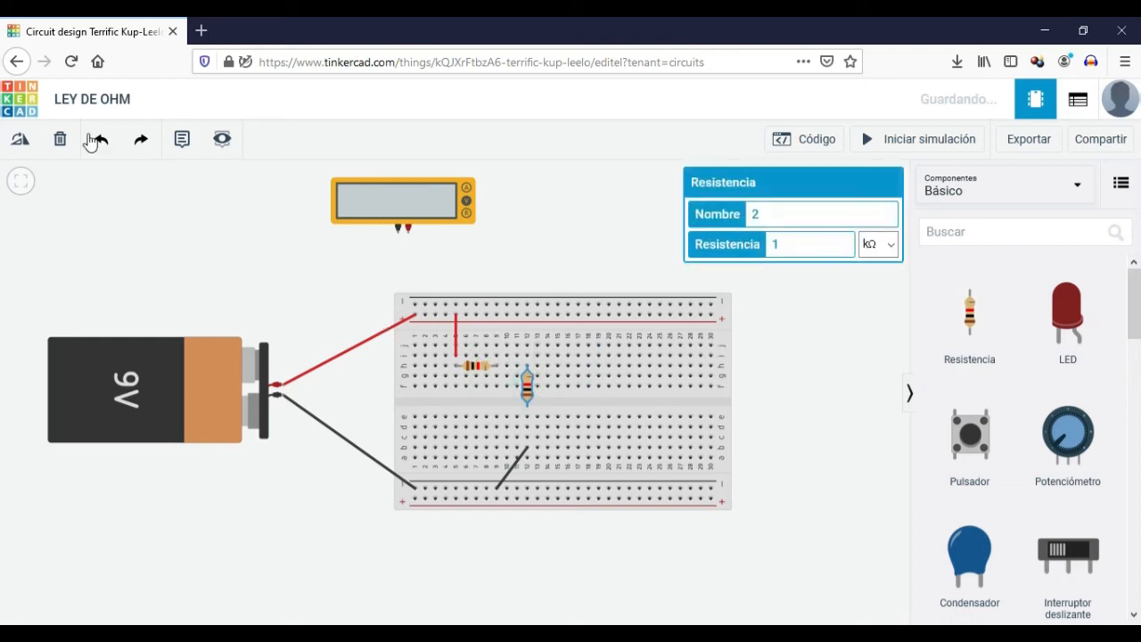
{"action": "left_click", "coordinate": [22, 143]}
{"action": "left_click", "coordinate": [23, 147]}
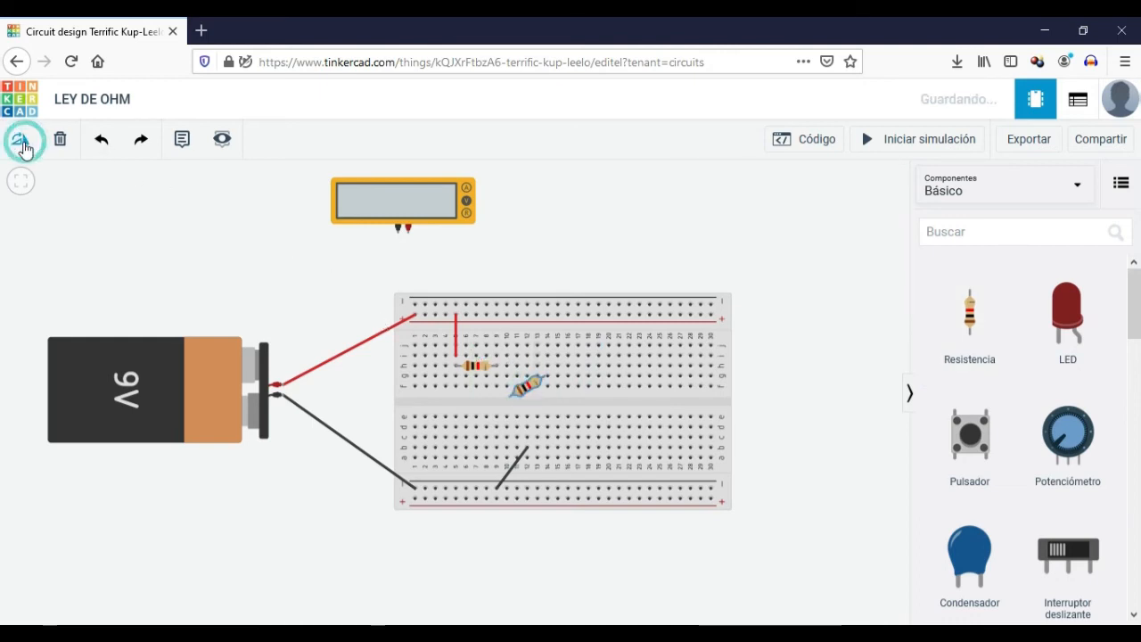
{"action": "left_click_drag", "start_coordinate": [529, 392], "coordinate": [562, 373]}
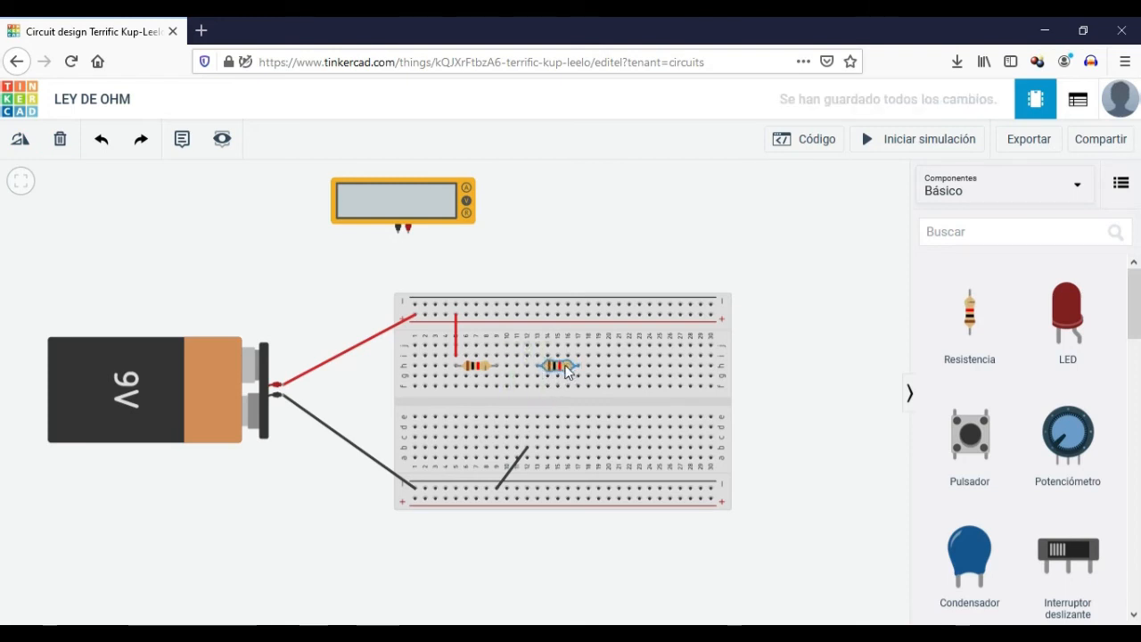
Join the two resistors with a wire from j9 to j13 and set its color to rojo
{"action": "left_click", "coordinate": [496, 346]}
{"action": "left_click", "coordinate": [538, 345]}
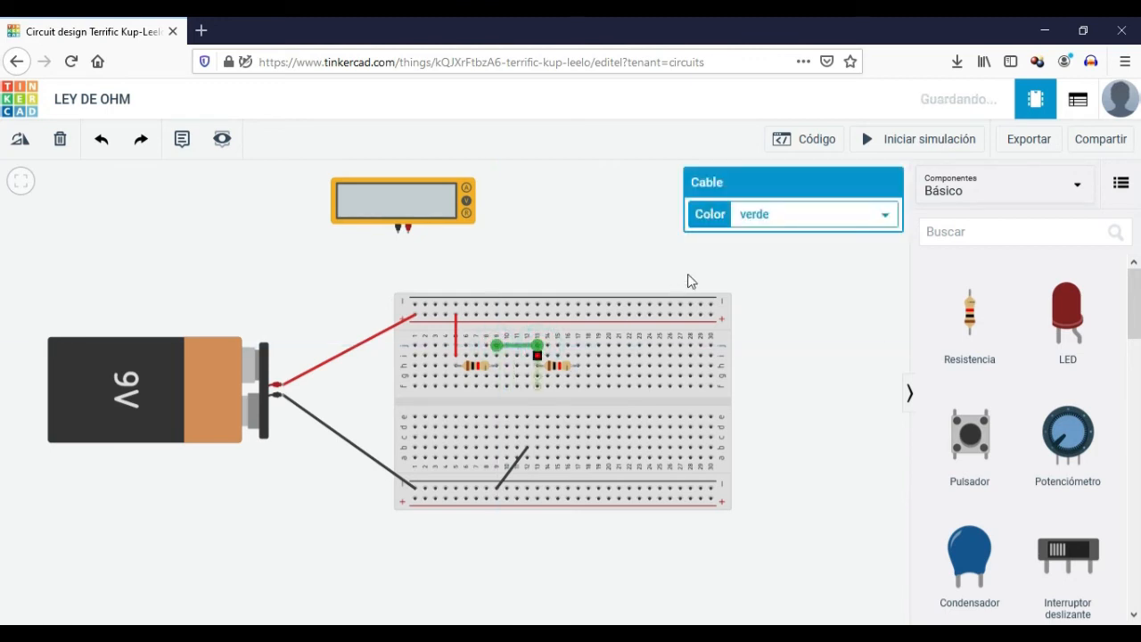
{"action": "left_click", "coordinate": [746, 216]}
{"action": "left_click", "coordinate": [743, 257]}
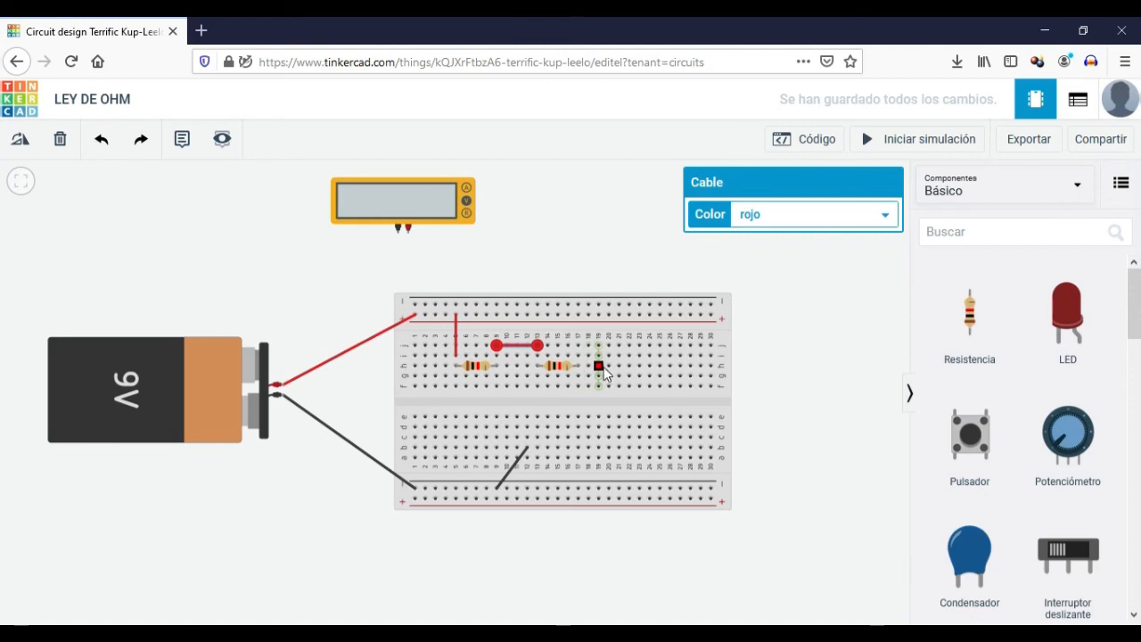
Wire h19 straight down to the lower negative rail, color the wire negro, and delete the old slanted black wire
{"action": "left_click", "coordinate": [599, 367]}
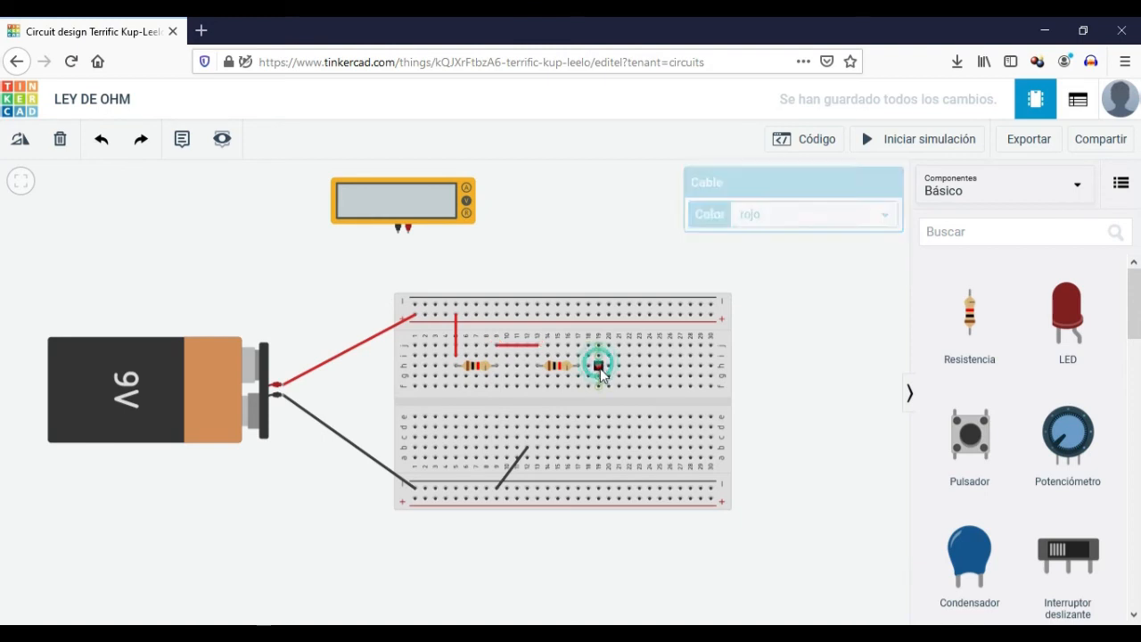
{"action": "left_click", "coordinate": [598, 489]}
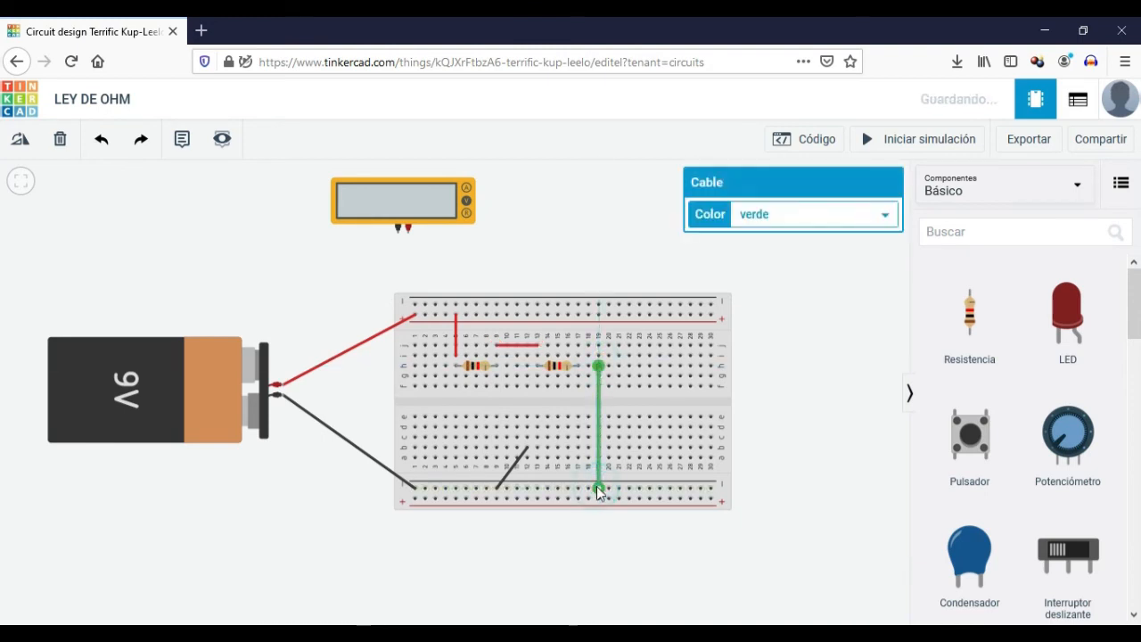
{"action": "left_click", "coordinate": [742, 217]}
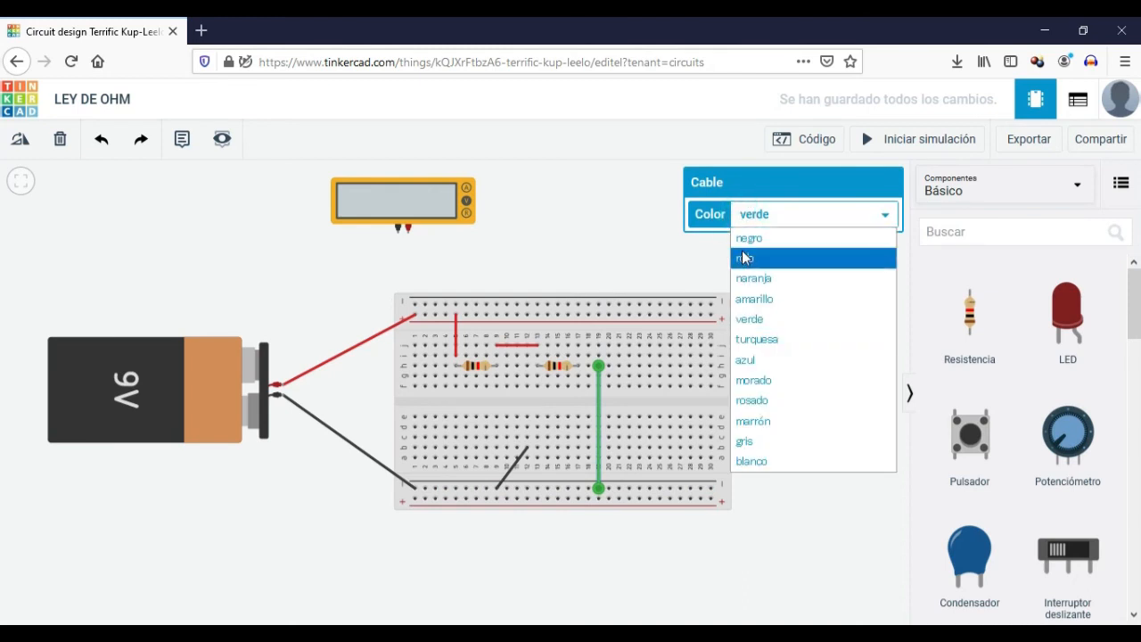
{"action": "left_click", "coordinate": [743, 239]}
{"action": "left_click", "coordinate": [517, 460]}
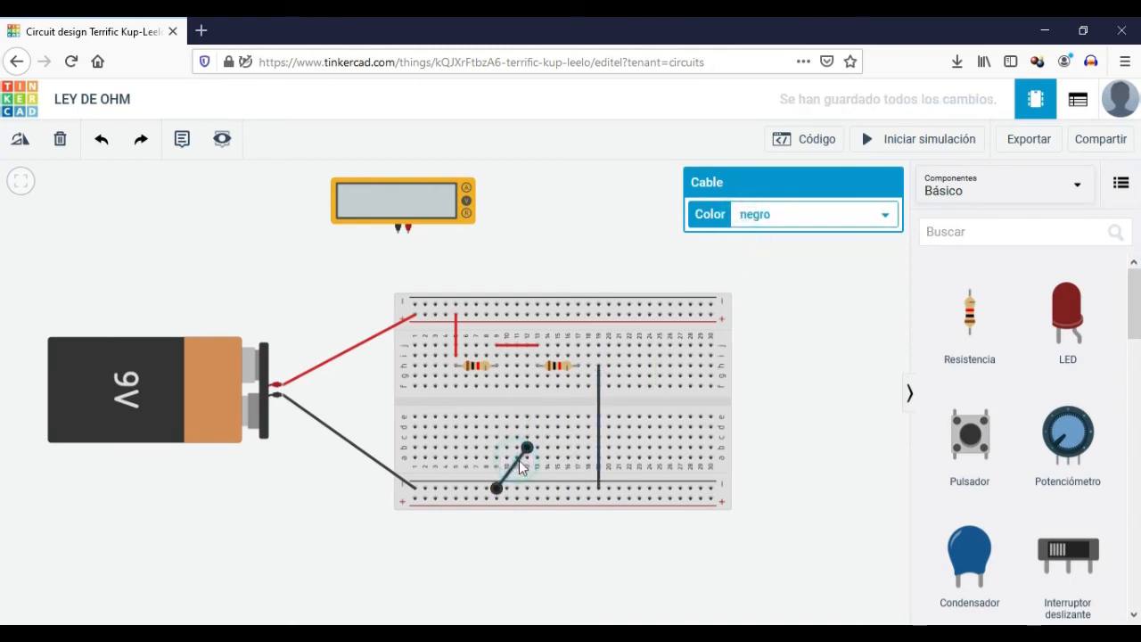
{"action": "key", "text": "Delete"}
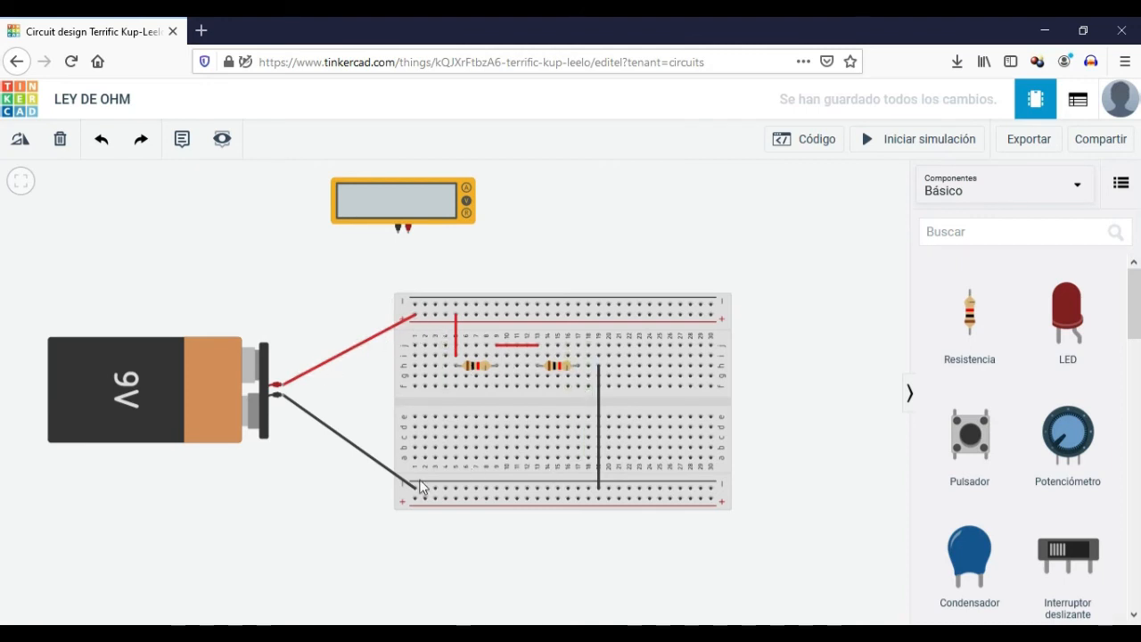
Check both resistors' properties and move the multimeter above the second resistor
{"action": "left_click", "coordinate": [484, 373]}
{"action": "left_click", "coordinate": [559, 367]}
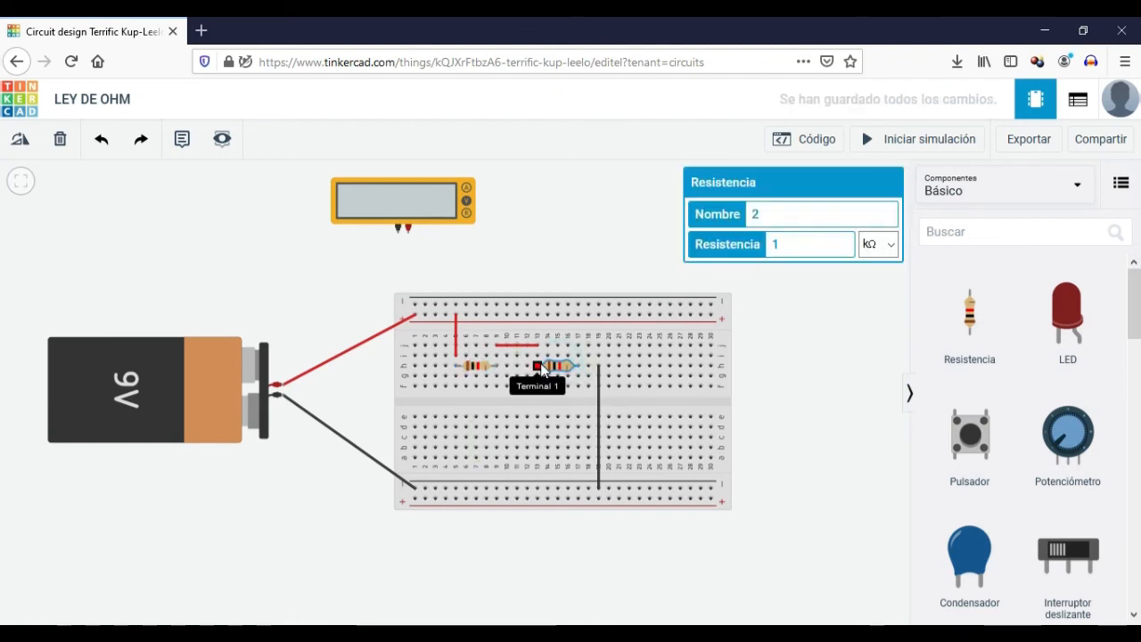
{"action": "left_click", "coordinate": [371, 201]}
{"action": "left_click_drag", "start_coordinate": [371, 201], "coordinate": [517, 216]}
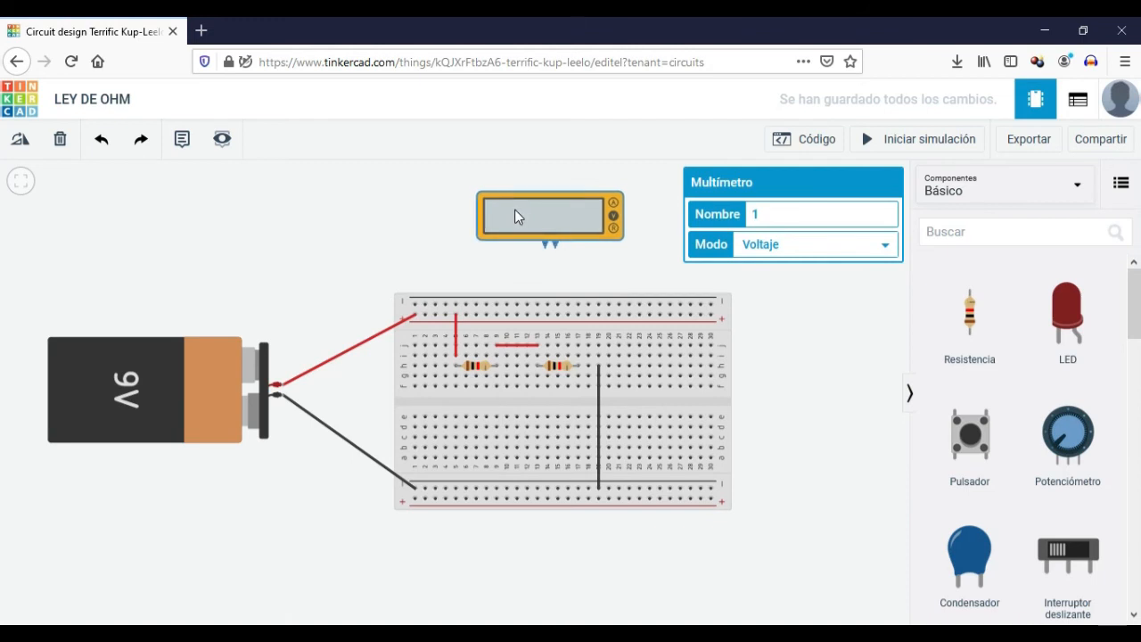
Connect the multimeter's positive terminal to column 13 and its negative terminal to column 17, across the second resistor
{"action": "left_click", "coordinate": [556, 251]}
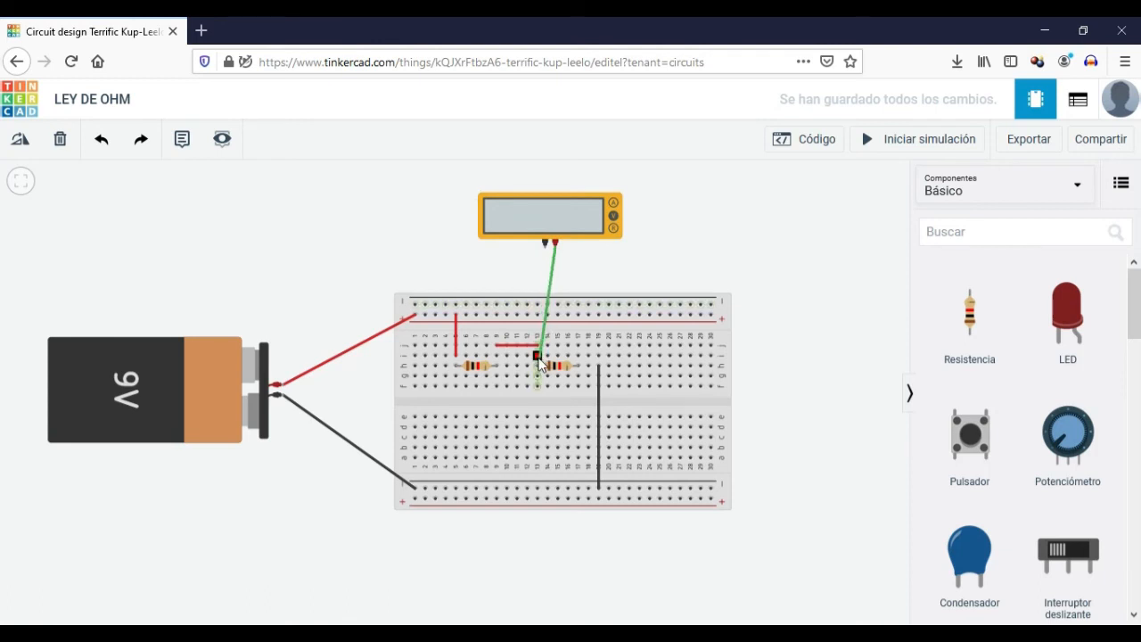
{"action": "left_click", "coordinate": [536, 355]}
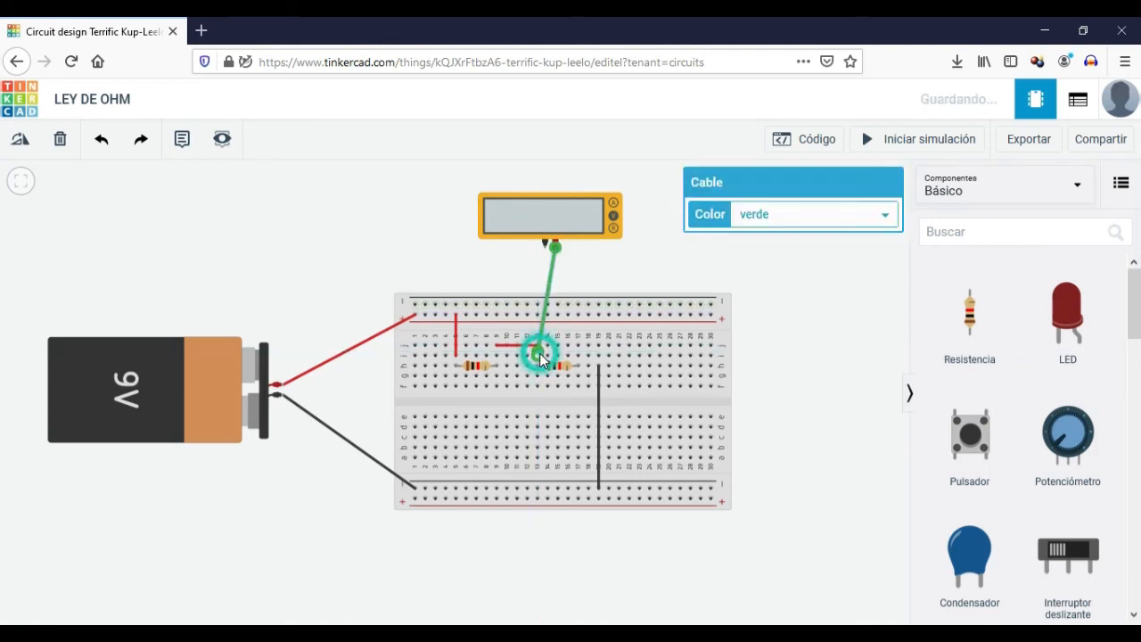
{"action": "left_click", "coordinate": [544, 244]}
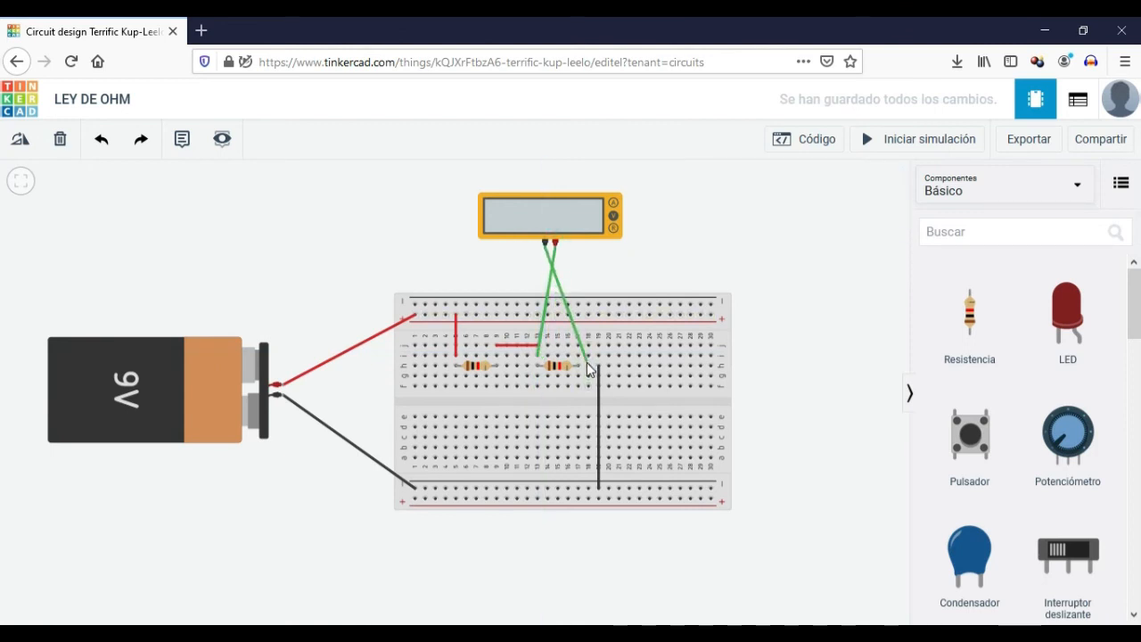
{"action": "left_click", "coordinate": [587, 365]}
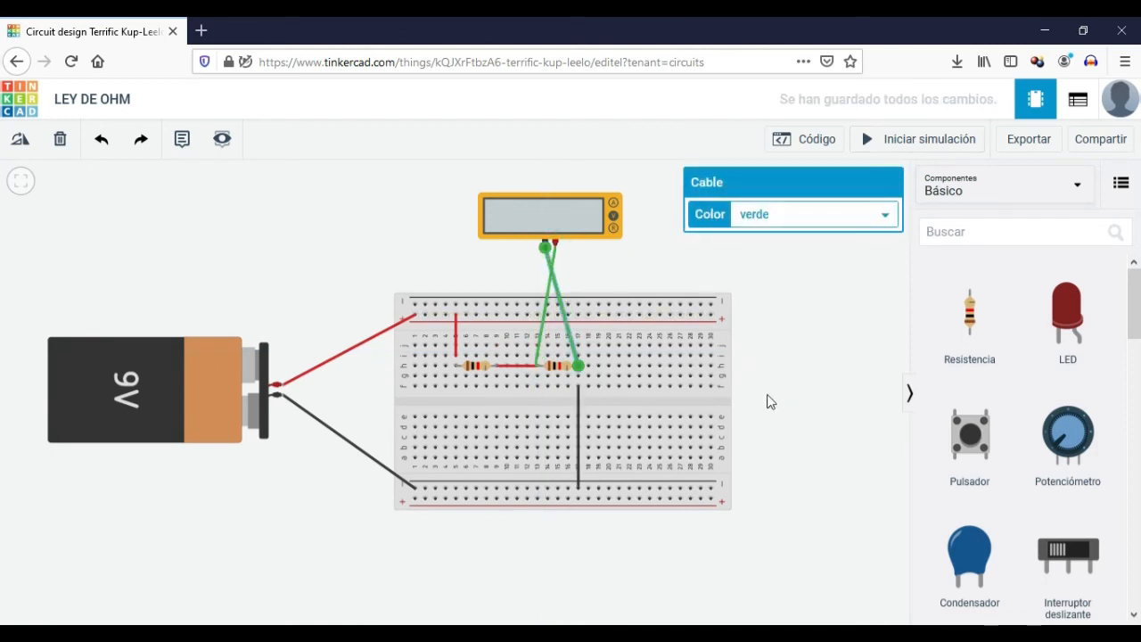
Run the simulation with the multimeter across the second resistor
{"action": "scroll", "coordinate": [770, 401], "scroll_direction": "up", "scroll_amount": 2}
{"action": "scroll", "coordinate": [770, 401], "scroll_direction": "up", "scroll_amount": 1}
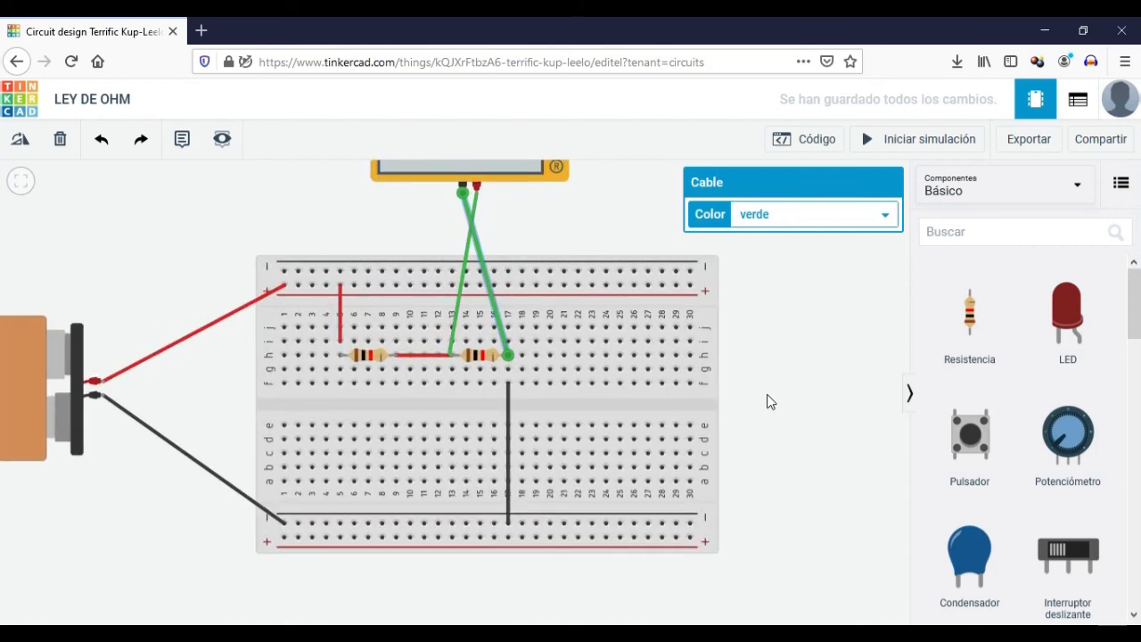
{"action": "left_click_drag", "start_coordinate": [774, 348], "coordinate": [818, 415]}
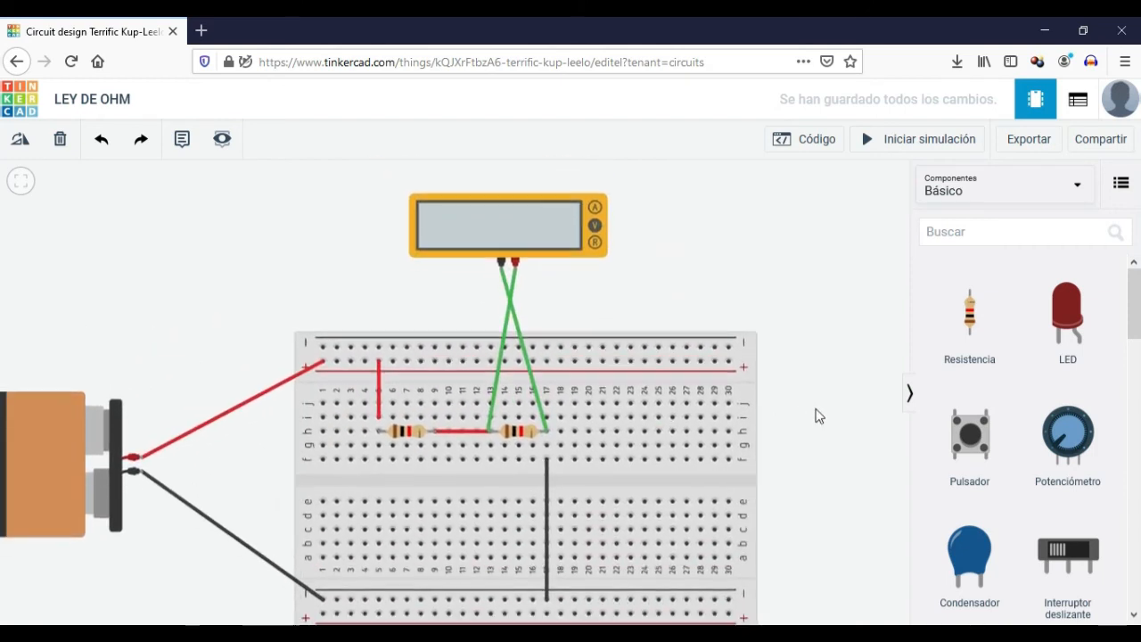
{"action": "left_click", "coordinate": [878, 140]}
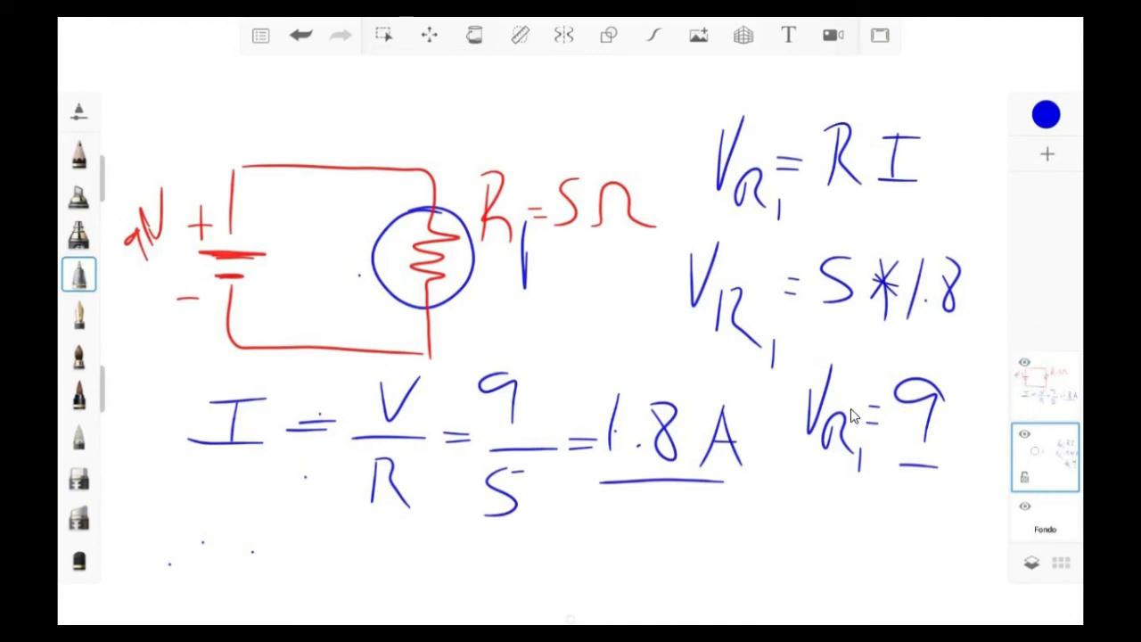
In the sketching app, add a layer, hide the earlier drawings, and sketch a 9V battery circuit with two series resistors
{"action": "key", "text": "ctrl+l"}
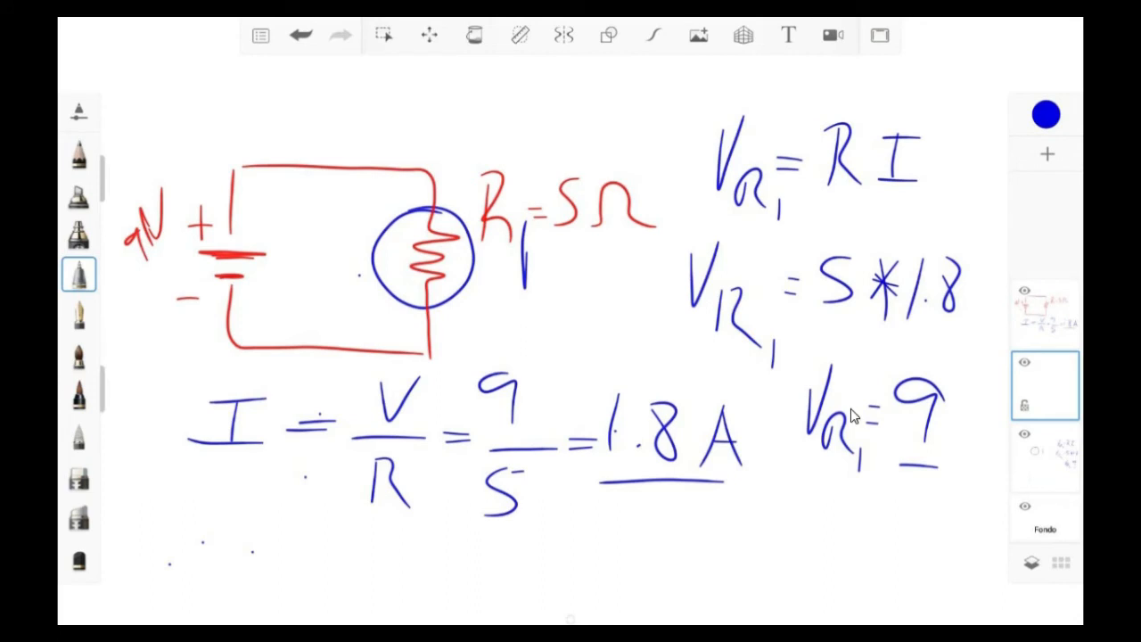
{"action": "left_click", "coordinate": [1025, 291]}
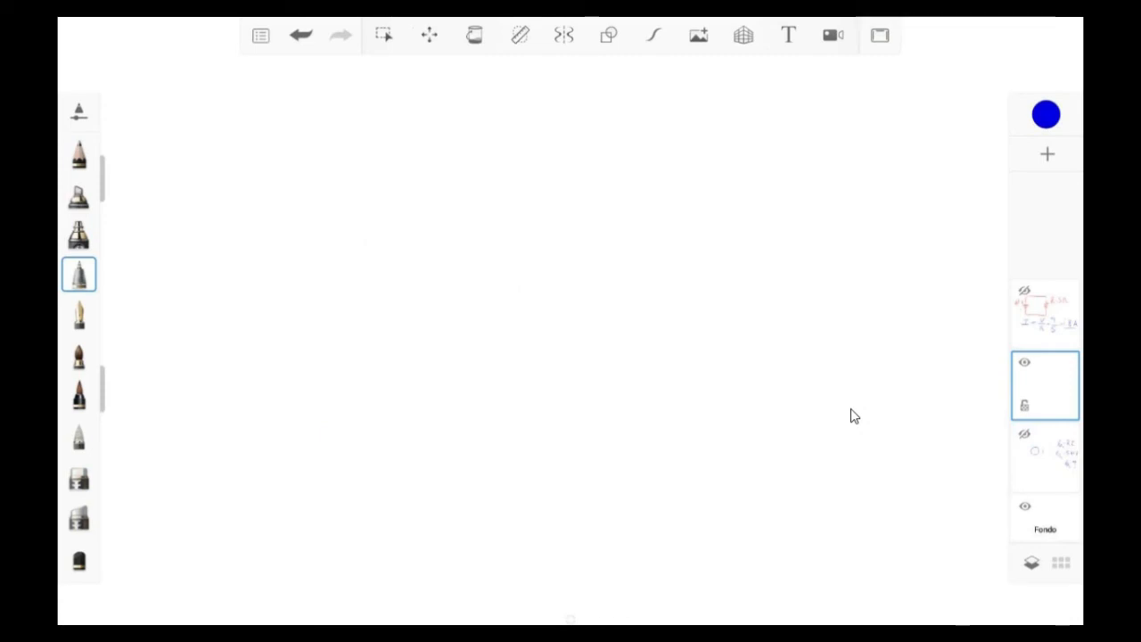
{"action": "left_click_drag", "start_coordinate": [229, 191], "coordinate": [156, 192]}
{"action": "left_click_drag", "start_coordinate": [189, 151], "coordinate": [186, 189]}
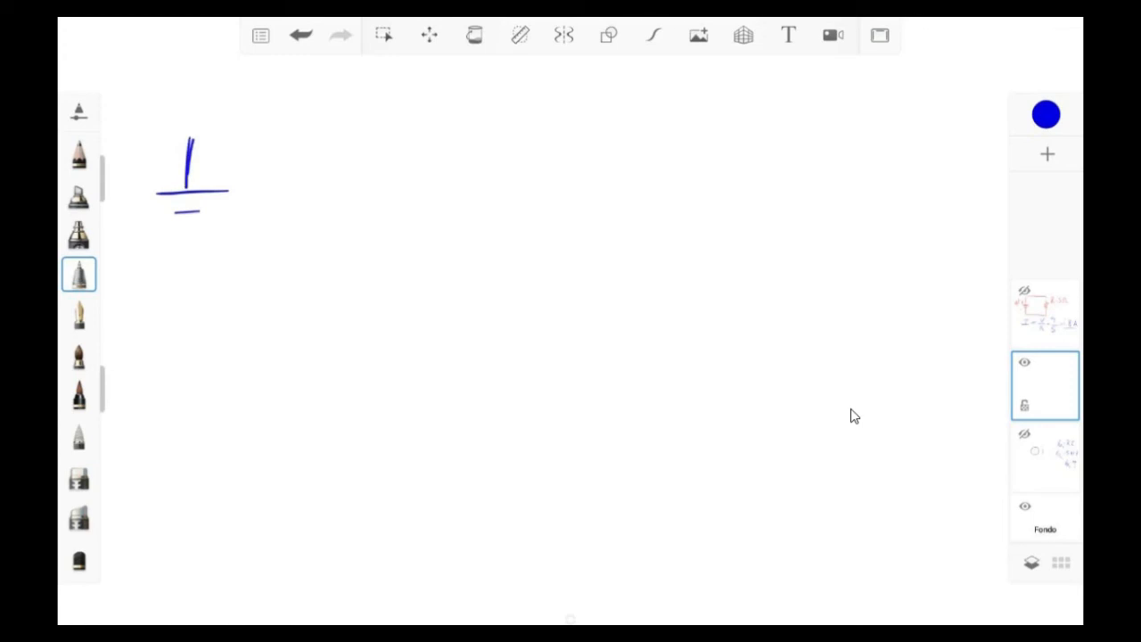
{"action": "mouse_move", "coordinate": [199, 129]}
{"action": "left_mouse_down"}
{"action": "mouse_move", "coordinate": [296, 132]}
{"action": "mouse_move", "coordinate": [307, 111]}
{"action": "mouse_move", "coordinate": [328, 107]}
{"action": "mouse_move", "coordinate": [381, 132]}
{"action": "mouse_move", "coordinate": [449, 94]}
{"action": "mouse_move", "coordinate": [492, 132]}
{"action": "mouse_move", "coordinate": [522, 130]}
{"action": "mouse_move", "coordinate": [522, 266]}
{"action": "mouse_move", "coordinate": [183, 279]}
{"action": "mouse_move", "coordinate": [185, 203]}
{"action": "left_mouse_up"}
{"action": "mouse_move", "coordinate": [145, 127]}
{"action": "left_mouse_down"}
{"action": "mouse_move", "coordinate": [136, 147]}
{"action": "mouse_move", "coordinate": [150, 159]}
{"action": "mouse_move", "coordinate": [168, 90]}
{"action": "left_mouse_up"}
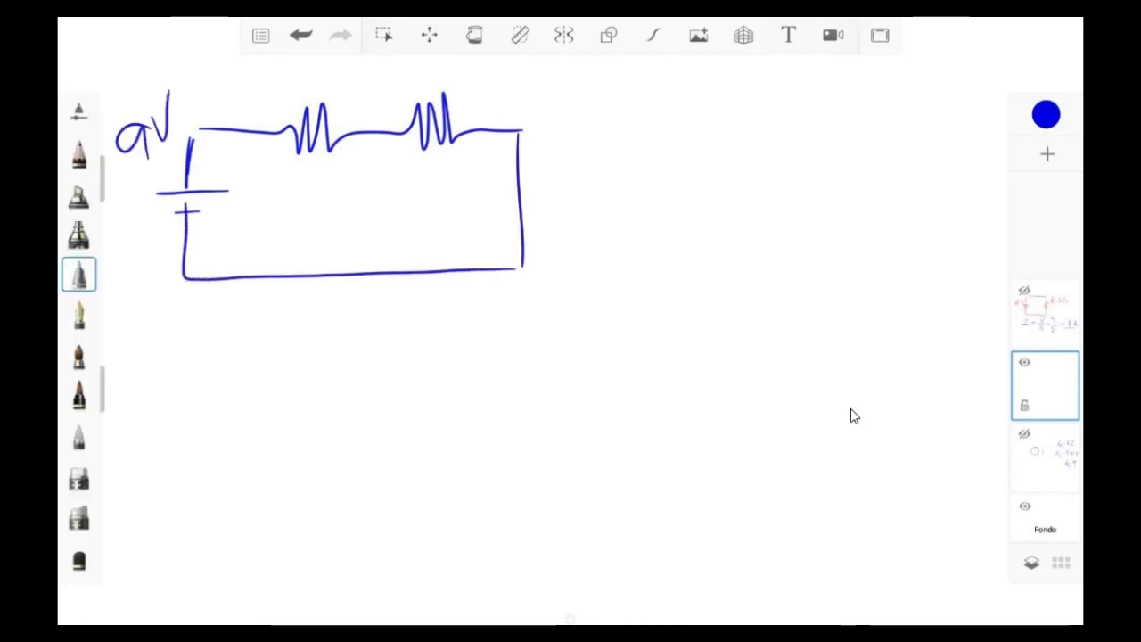
Label each of the two sketched resistors 1KΩ
{"action": "left_click_drag", "start_coordinate": [261, 86], "coordinate": [259, 109]}
{"action": "mouse_move", "coordinate": [283, 70]}
{"action": "left_mouse_down"}
{"action": "mouse_move", "coordinate": [307, 113]}
{"action": "mouse_move", "coordinate": [280, 124]}
{"action": "mouse_move", "coordinate": [330, 71]}
{"action": "mouse_move", "coordinate": [358, 98]}
{"action": "left_mouse_up"}
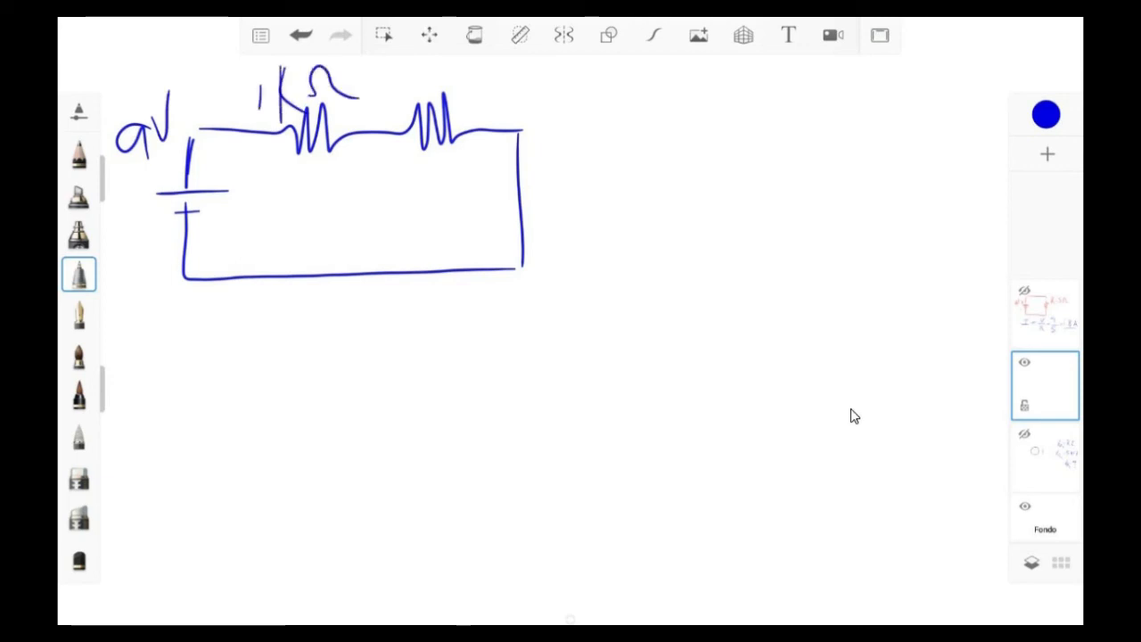
{"action": "left_click", "coordinate": [480, 78]}
{"action": "mouse_move", "coordinate": [480, 78]}
{"action": "left_mouse_down"}
{"action": "mouse_move", "coordinate": [479, 116]}
{"action": "mouse_move", "coordinate": [503, 114]}
{"action": "left_mouse_up"}
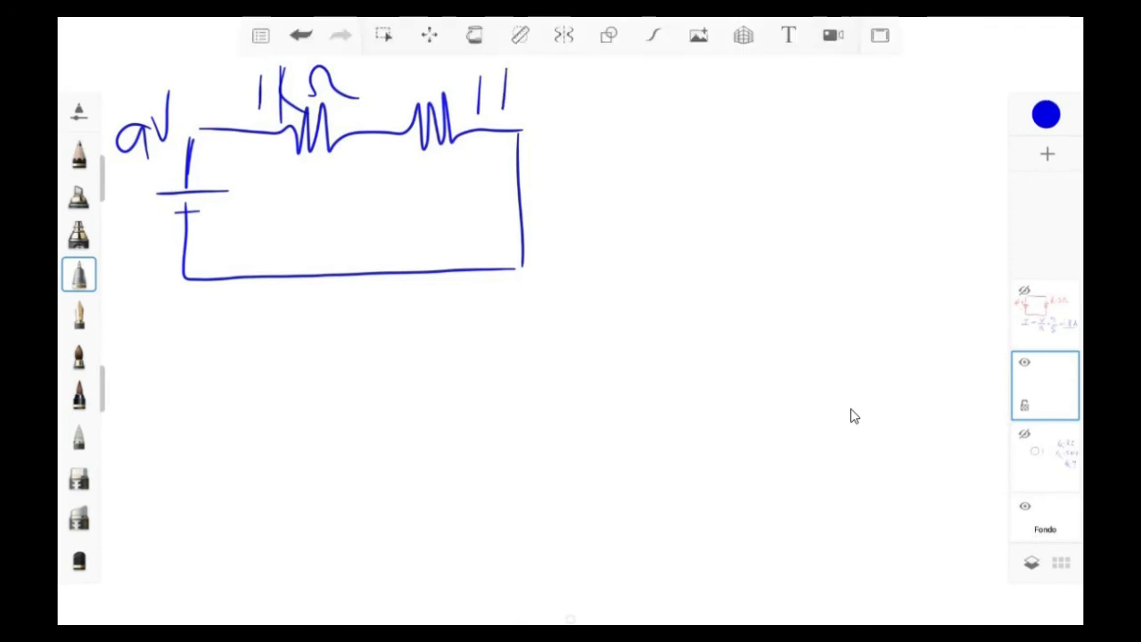
{"action": "left_click_drag", "start_coordinate": [520, 71], "coordinate": [533, 118]}
{"action": "mouse_move", "coordinate": [565, 80]}
{"action": "left_mouse_down"}
{"action": "mouse_move", "coordinate": [553, 114]}
{"action": "mouse_move", "coordinate": [608, 115]}
{"action": "left_mouse_up"}
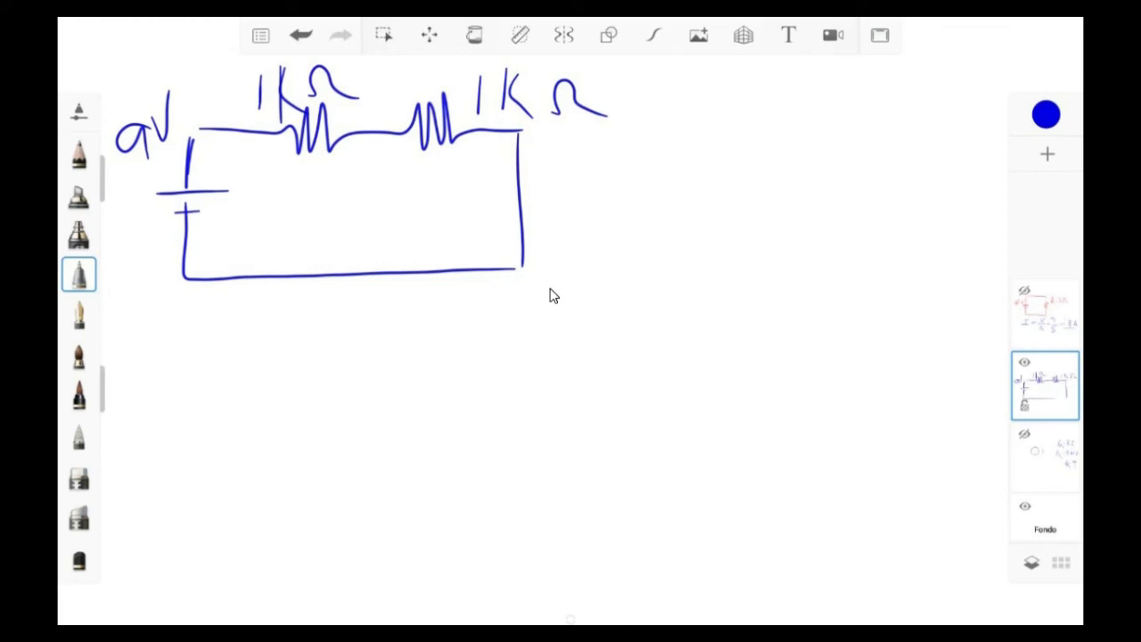
Write "R_T =" below the circuit sketch to begin the total resistance calculation
{"action": "left_click_drag", "start_coordinate": [170, 335], "coordinate": [166, 397]}
{"action": "mouse_move", "coordinate": [166, 328]}
{"action": "left_mouse_down"}
{"action": "mouse_move", "coordinate": [179, 325]}
{"action": "mouse_move", "coordinate": [175, 360]}
{"action": "mouse_move", "coordinate": [194, 399]}
{"action": "left_mouse_up"}
{"action": "left_click_drag", "start_coordinate": [215, 385], "coordinate": [216, 406]}
{"action": "left_click_drag", "start_coordinate": [211, 375], "coordinate": [265, 387]}
{"action": "mouse_move", "coordinate": [245, 378]}
{"action": "left_mouse_down"}
{"action": "mouse_move", "coordinate": [266, 377]}
{"action": "mouse_move", "coordinate": [208, 405]}
{"action": "left_mouse_up"}
{"action": "mouse_move", "coordinate": [203, 382]}
{"action": "left_mouse_down"}
{"action": "mouse_move", "coordinate": [227, 377]}
{"action": "mouse_move", "coordinate": [209, 411]}
{"action": "left_mouse_up"}
{"action": "left_click_drag", "start_coordinate": [277, 373], "coordinate": [241, 378]}
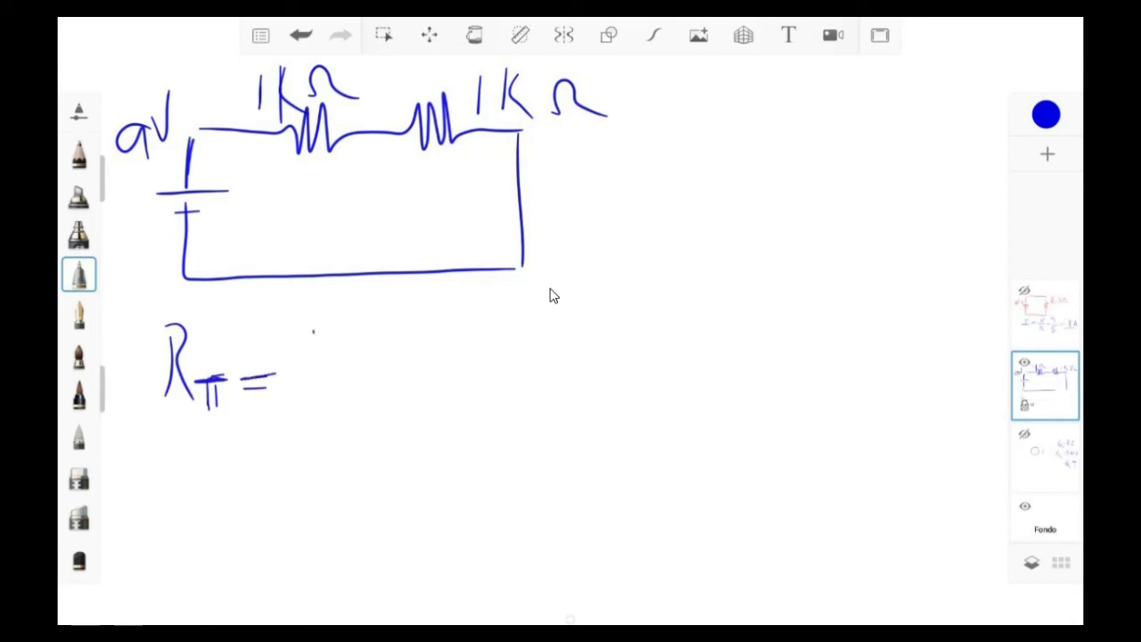
Complete the total resistance line in ohms with "1000 + 1000 = 2000 Ω"
{"action": "left_click_drag", "start_coordinate": [314, 331], "coordinate": [314, 391]}
{"action": "mouse_move", "coordinate": [339, 338]}
{"action": "left_mouse_down"}
{"action": "mouse_move", "coordinate": [336, 373]}
{"action": "mouse_move", "coordinate": [347, 338]}
{"action": "left_mouse_up"}
{"action": "mouse_move", "coordinate": [368, 334]}
{"action": "left_mouse_down"}
{"action": "mouse_move", "coordinate": [381, 352]}
{"action": "mouse_move", "coordinate": [374, 334]}
{"action": "left_mouse_up"}
{"action": "mouse_move", "coordinate": [397, 335]}
{"action": "left_mouse_down"}
{"action": "mouse_move", "coordinate": [456, 365]}
{"action": "mouse_move", "coordinate": [471, 352]}
{"action": "left_mouse_up"}
{"action": "left_click_drag", "start_coordinate": [488, 326], "coordinate": [486, 379]}
{"action": "mouse_move", "coordinate": [520, 334]}
{"action": "left_mouse_down"}
{"action": "mouse_move", "coordinate": [504, 359]}
{"action": "mouse_move", "coordinate": [526, 339]}
{"action": "left_mouse_up"}
{"action": "mouse_move", "coordinate": [537, 338]}
{"action": "left_mouse_down"}
{"action": "mouse_move", "coordinate": [552, 360]}
{"action": "mouse_move", "coordinate": [538, 330]}
{"action": "left_mouse_up"}
{"action": "left_click_drag", "start_coordinate": [571, 328], "coordinate": [560, 356]}
{"action": "mouse_move", "coordinate": [560, 357]}
{"action": "left_mouse_down"}
{"action": "mouse_move", "coordinate": [574, 328]}
{"action": "mouse_move", "coordinate": [638, 344]}
{"action": "mouse_move", "coordinate": [691, 377]}
{"action": "mouse_move", "coordinate": [713, 342]}
{"action": "mouse_move", "coordinate": [772, 344]}
{"action": "left_mouse_up"}
{"action": "left_click", "coordinate": [713, 341]}
{"action": "left_click_drag", "start_coordinate": [802, 372], "coordinate": [870, 375]}
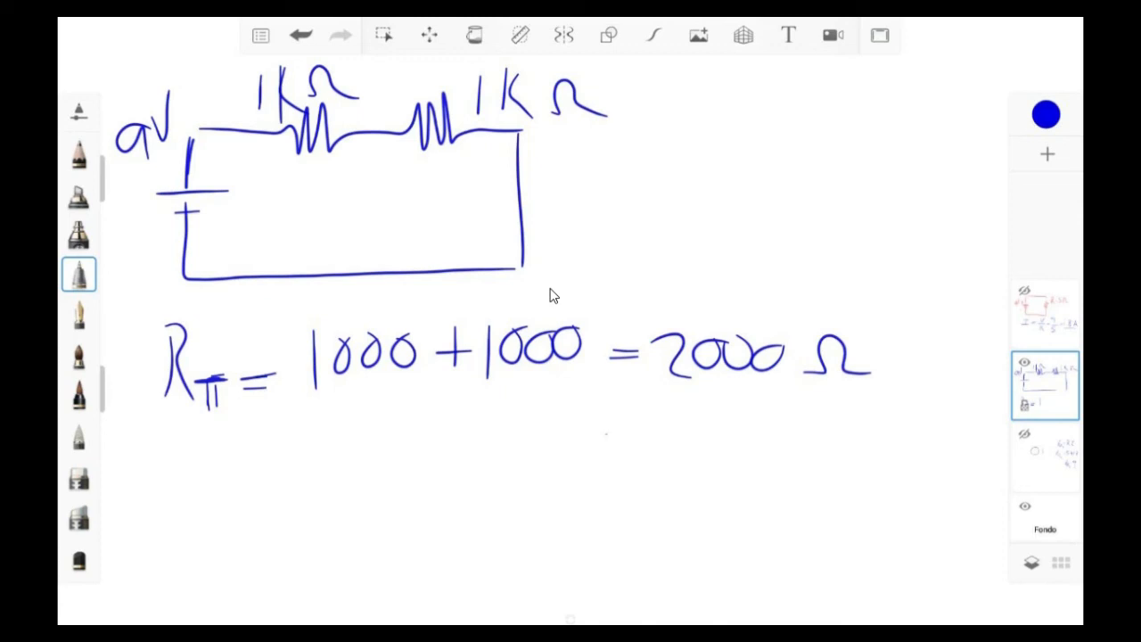
Write the same total resistance in kiloohms on a second line as "R_T = 1 + 1 = 2KΩ"
{"action": "left_click_drag", "start_coordinate": [601, 440], "coordinate": [638, 433]}
{"action": "left_click_drag", "start_coordinate": [357, 408], "coordinate": [359, 465]}
{"action": "mouse_move", "coordinate": [428, 419]}
{"action": "left_mouse_down"}
{"action": "mouse_move", "coordinate": [428, 457]}
{"action": "mouse_move", "coordinate": [448, 435]}
{"action": "left_mouse_up"}
{"action": "left_click_drag", "start_coordinate": [509, 412], "coordinate": [511, 454]}
{"action": "left_click_drag", "start_coordinate": [681, 419], "coordinate": [711, 466]}
{"action": "left_click_drag", "start_coordinate": [732, 412], "coordinate": [729, 467]}
{"action": "mouse_move", "coordinate": [750, 420]}
{"action": "left_mouse_down"}
{"action": "mouse_move", "coordinate": [729, 447]}
{"action": "mouse_move", "coordinate": [764, 465]}
{"action": "left_mouse_up"}
{"action": "mouse_move", "coordinate": [789, 465]}
{"action": "left_mouse_down"}
{"action": "mouse_move", "coordinate": [801, 429]}
{"action": "mouse_move", "coordinate": [849, 464]}
{"action": "left_mouse_up"}
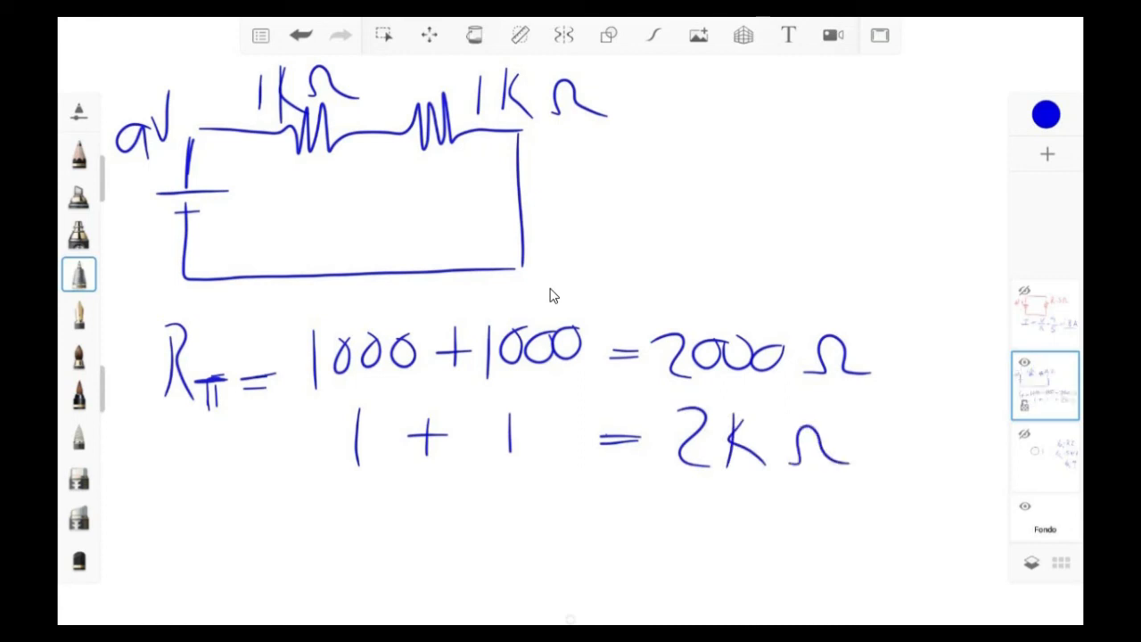
{"action": "left_click_drag", "start_coordinate": [267, 454], "coordinate": [293, 453]}
{"action": "left_click_drag", "start_coordinate": [169, 431], "coordinate": [172, 488]}
{"action": "mouse_move", "coordinate": [164, 426]}
{"action": "left_mouse_down"}
{"action": "mouse_move", "coordinate": [190, 428]}
{"action": "mouse_move", "coordinate": [210, 501]}
{"action": "left_mouse_up"}
{"action": "mouse_move", "coordinate": [222, 467]}
{"action": "left_mouse_down"}
{"action": "mouse_move", "coordinate": [226, 503]}
{"action": "mouse_move", "coordinate": [239, 464]}
{"action": "left_mouse_up"}
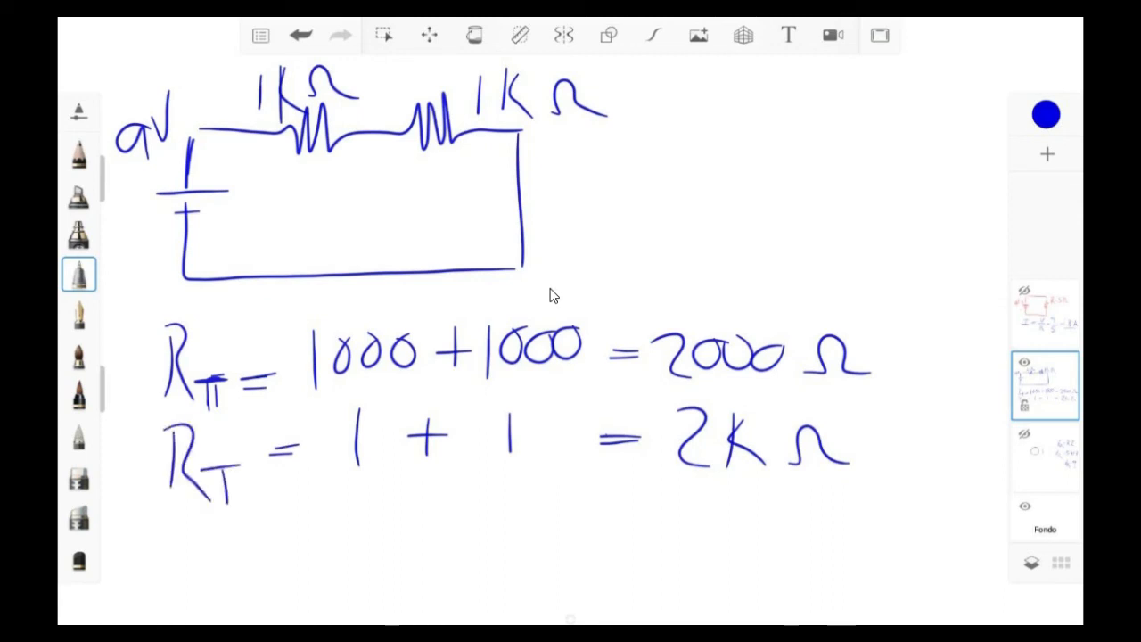
Write the current formula "I = V/R_T" beneath the resistance lines, redrawing its R_T denominator
{"action": "mouse_move", "coordinate": [215, 543]}
{"action": "left_mouse_down"}
{"action": "mouse_move", "coordinate": [214, 580]}
{"action": "mouse_move", "coordinate": [239, 583]}
{"action": "left_mouse_up"}
{"action": "mouse_move", "coordinate": [174, 544]}
{"action": "left_mouse_down"}
{"action": "mouse_move", "coordinate": [239, 540]}
{"action": "mouse_move", "coordinate": [290, 564]}
{"action": "left_mouse_up"}
{"action": "left_click_drag", "start_coordinate": [266, 575], "coordinate": [292, 572]}
{"action": "mouse_move", "coordinate": [325, 506]}
{"action": "left_mouse_down"}
{"action": "mouse_move", "coordinate": [330, 535]}
{"action": "mouse_move", "coordinate": [347, 494]}
{"action": "left_mouse_up"}
{"action": "mouse_move", "coordinate": [360, 504]}
{"action": "left_mouse_down"}
{"action": "mouse_move", "coordinate": [308, 590]}
{"action": "mouse_move", "coordinate": [386, 620]}
{"action": "mouse_move", "coordinate": [396, 589]}
{"action": "left_mouse_up"}
{"action": "left_click", "coordinate": [300, 35]}
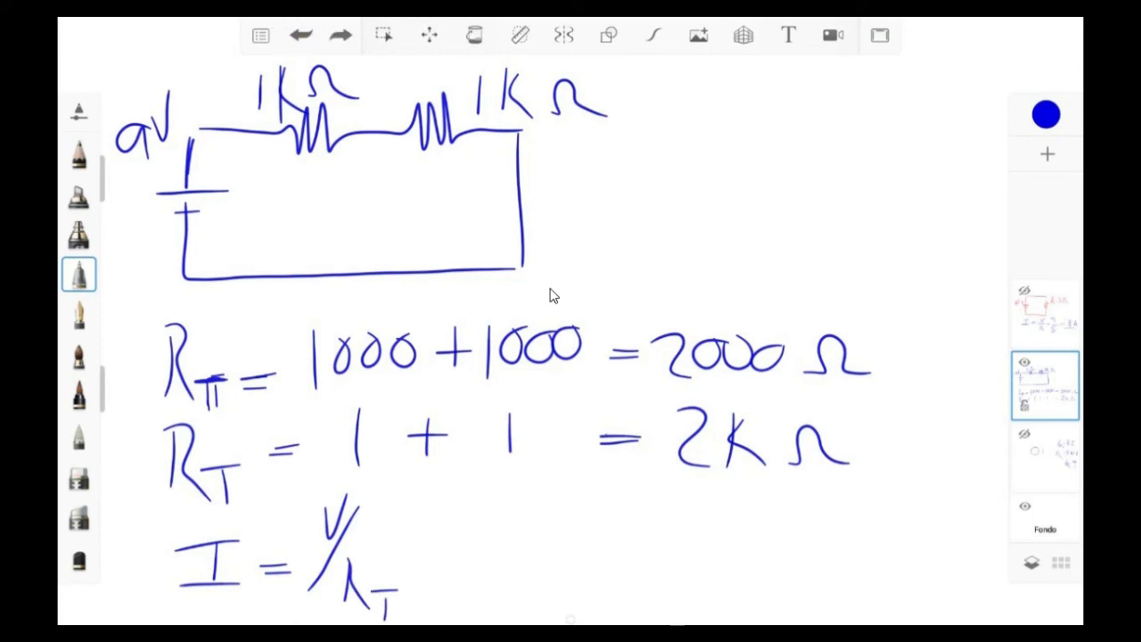
{"action": "left_click", "coordinate": [301, 35]}
{"action": "left_click", "coordinate": [301, 35]}
{"action": "mouse_move", "coordinate": [332, 563]}
{"action": "left_mouse_down"}
{"action": "mouse_move", "coordinate": [361, 558]}
{"action": "mouse_move", "coordinate": [363, 601]}
{"action": "mouse_move", "coordinate": [381, 624]}
{"action": "mouse_move", "coordinate": [393, 587]}
{"action": "left_mouse_up"}
Substitute the values into the current formula by writing "= 9/2000 ="
{"action": "left_click_drag", "start_coordinate": [419, 567], "coordinate": [442, 567]}
{"action": "mouse_move", "coordinate": [500, 504]}
{"action": "left_mouse_down"}
{"action": "mouse_move", "coordinate": [495, 532]}
{"action": "mouse_move", "coordinate": [497, 497]}
{"action": "left_mouse_up"}
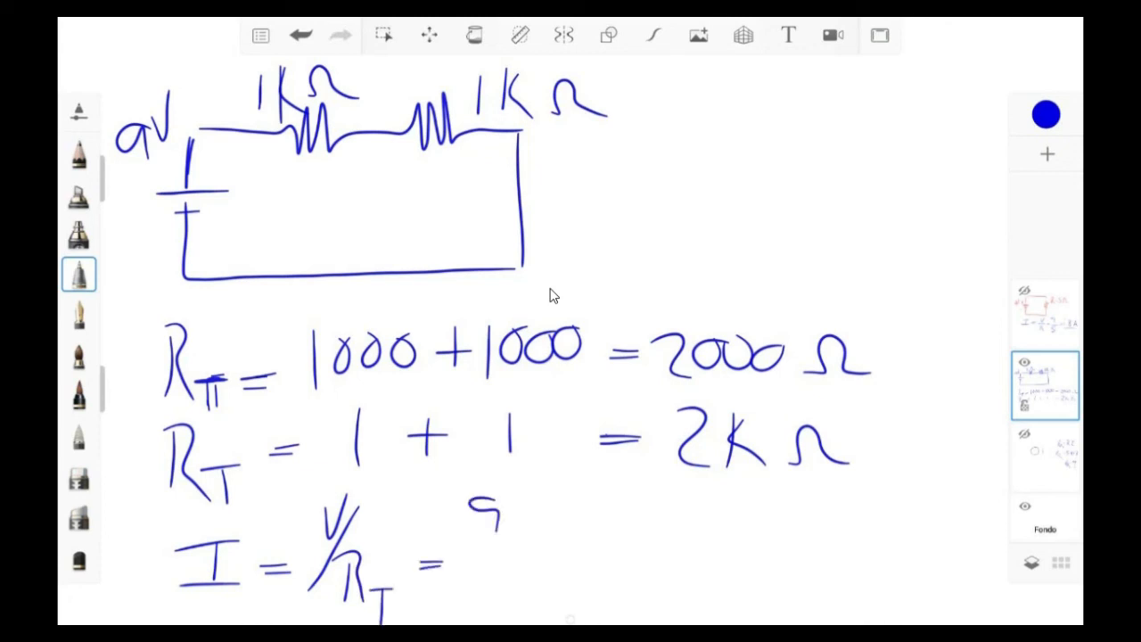
{"action": "left_click_drag", "start_coordinate": [542, 554], "coordinate": [467, 554]}
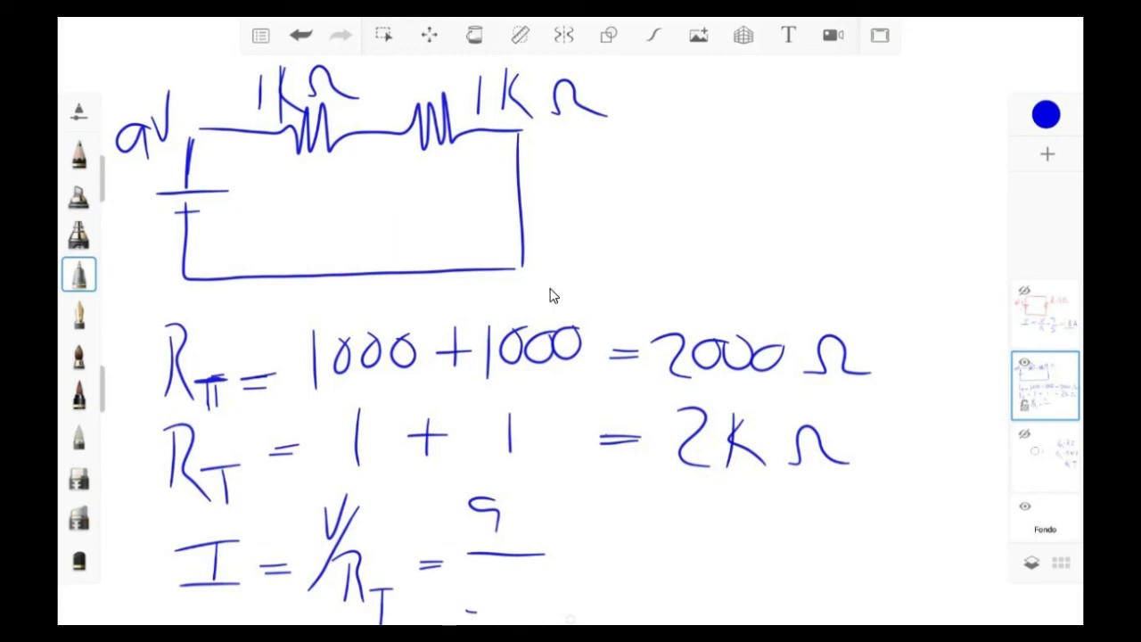
{"action": "mouse_move", "coordinate": [476, 579]}
{"action": "left_mouse_down"}
{"action": "mouse_move", "coordinate": [461, 610]}
{"action": "mouse_move", "coordinate": [476, 575]}
{"action": "mouse_move", "coordinate": [504, 597]}
{"action": "mouse_move", "coordinate": [489, 610]}
{"action": "left_mouse_up"}
{"action": "left_click_drag", "start_coordinate": [521, 583], "coordinate": [523, 585]}
{"action": "left_click_drag", "start_coordinate": [542, 583], "coordinate": [543, 584]}
{"action": "left_click_drag", "start_coordinate": [562, 558], "coordinate": [586, 556]}
{"action": "left_click_drag", "start_coordinate": [562, 567], "coordinate": [587, 565]}
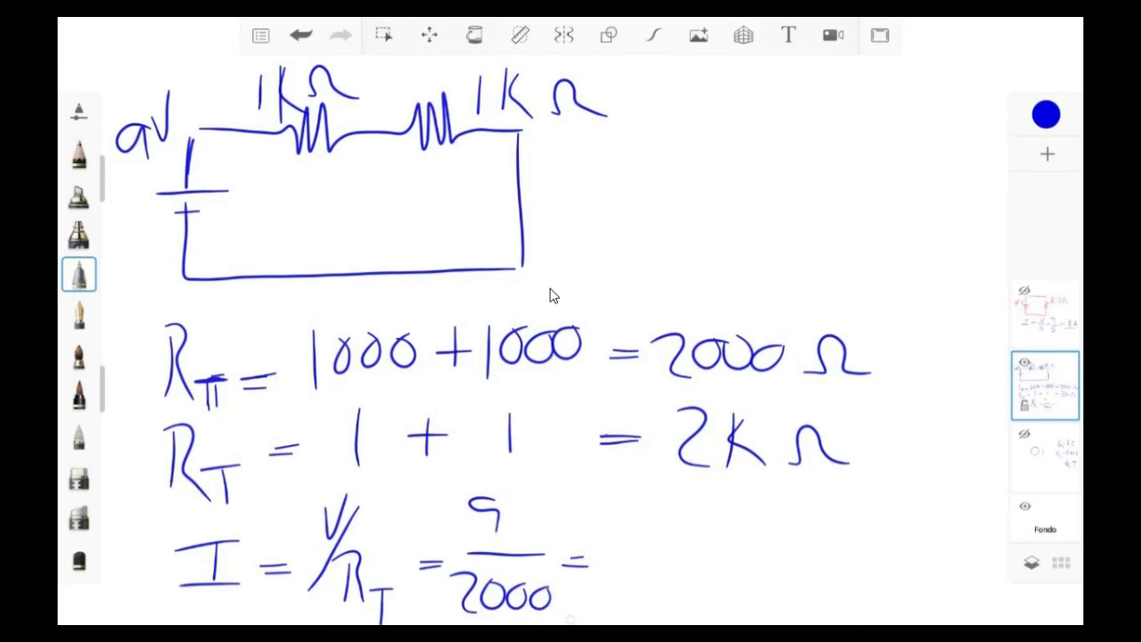
Write the current result 0.0045A at the end of the 9/2000 equation
{"action": "mouse_move", "coordinate": [624, 529]}
{"action": "left_mouse_down"}
{"action": "mouse_move", "coordinate": [677, 565]}
{"action": "mouse_move", "coordinate": [675, 538]}
{"action": "mouse_move", "coordinate": [713, 539]}
{"action": "mouse_move", "coordinate": [746, 590]}
{"action": "left_mouse_up"}
{"action": "left_click", "coordinate": [658, 560]}
{"action": "left_click", "coordinate": [749, 537]}
{"action": "left_click_drag", "start_coordinate": [740, 533], "coordinate": [754, 556]}
{"action": "left_click_drag", "start_coordinate": [801, 534], "coordinate": [765, 585]}
{"action": "mouse_move", "coordinate": [805, 590]}
{"action": "left_mouse_down"}
{"action": "mouse_move", "coordinate": [841, 570]}
{"action": "mouse_move", "coordinate": [854, 592]}
{"action": "left_mouse_up"}
{"action": "left_click_drag", "start_coordinate": [811, 564], "coordinate": [838, 563]}
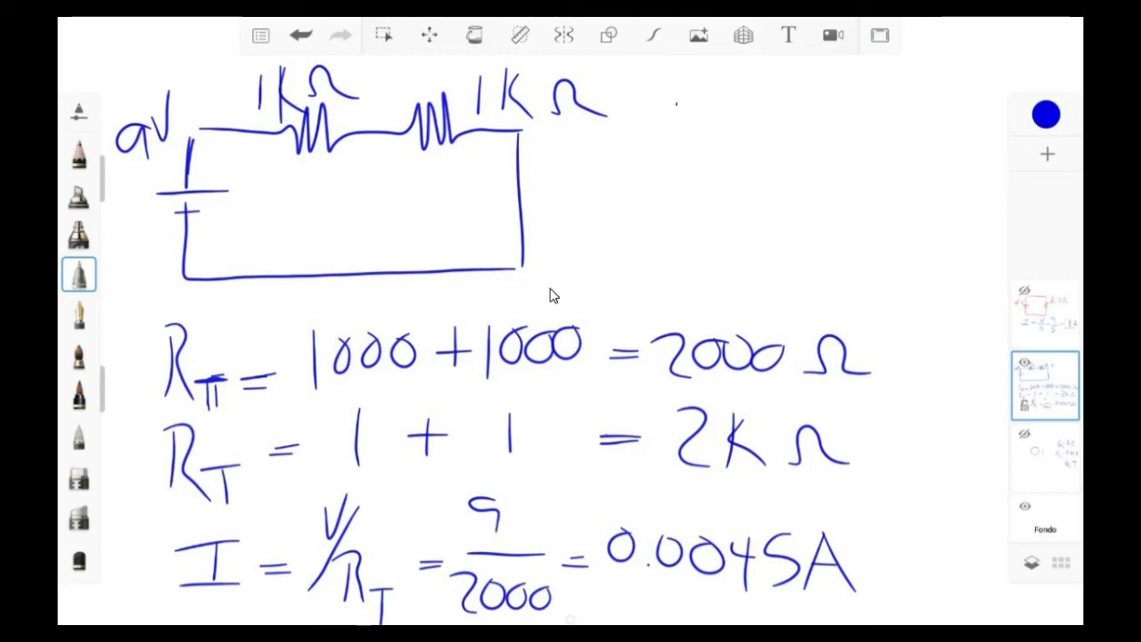
Write the current in milliamps beside the circuit sketch as "I = 9/2KΩ = 4.5 mA"
{"action": "mouse_move", "coordinate": [675, 104]}
{"action": "left_mouse_down"}
{"action": "mouse_move", "coordinate": [670, 128]}
{"action": "mouse_move", "coordinate": [697, 130]}
{"action": "left_mouse_up"}
{"action": "left_click_drag", "start_coordinate": [666, 103], "coordinate": [744, 109]}
{"action": "left_click_drag", "start_coordinate": [724, 122], "coordinate": [740, 121]}
{"action": "mouse_move", "coordinate": [811, 88]}
{"action": "left_mouse_down"}
{"action": "mouse_move", "coordinate": [809, 102]}
{"action": "mouse_move", "coordinate": [815, 91]}
{"action": "mouse_move", "coordinate": [782, 86]}
{"action": "left_mouse_up"}
{"action": "left_click_drag", "start_coordinate": [792, 119], "coordinate": [832, 118]}
{"action": "mouse_move", "coordinate": [765, 144]}
{"action": "left_mouse_down"}
{"action": "mouse_move", "coordinate": [784, 174]}
{"action": "mouse_move", "coordinate": [804, 159]}
{"action": "mouse_move", "coordinate": [841, 169]}
{"action": "mouse_move", "coordinate": [848, 148]}
{"action": "mouse_move", "coordinate": [861, 173]}
{"action": "left_mouse_up"}
{"action": "mouse_move", "coordinate": [867, 125]}
{"action": "left_mouse_down"}
{"action": "mouse_move", "coordinate": [891, 125]}
{"action": "mouse_move", "coordinate": [889, 113]}
{"action": "mouse_move", "coordinate": [920, 119]}
{"action": "mouse_move", "coordinate": [918, 99]}
{"action": "mouse_move", "coordinate": [942, 118]}
{"action": "mouse_move", "coordinate": [968, 80]}
{"action": "mouse_move", "coordinate": [959, 131]}
{"action": "mouse_move", "coordinate": [975, 123]}
{"action": "mouse_move", "coordinate": [982, 142]}
{"action": "left_mouse_up"}
{"action": "left_click_drag", "start_coordinate": [997, 94], "coordinate": [981, 154]}
{"action": "mouse_move", "coordinate": [996, 96]}
{"action": "left_mouse_down"}
{"action": "mouse_move", "coordinate": [1001, 153]}
{"action": "mouse_move", "coordinate": [993, 130]}
{"action": "left_mouse_up"}
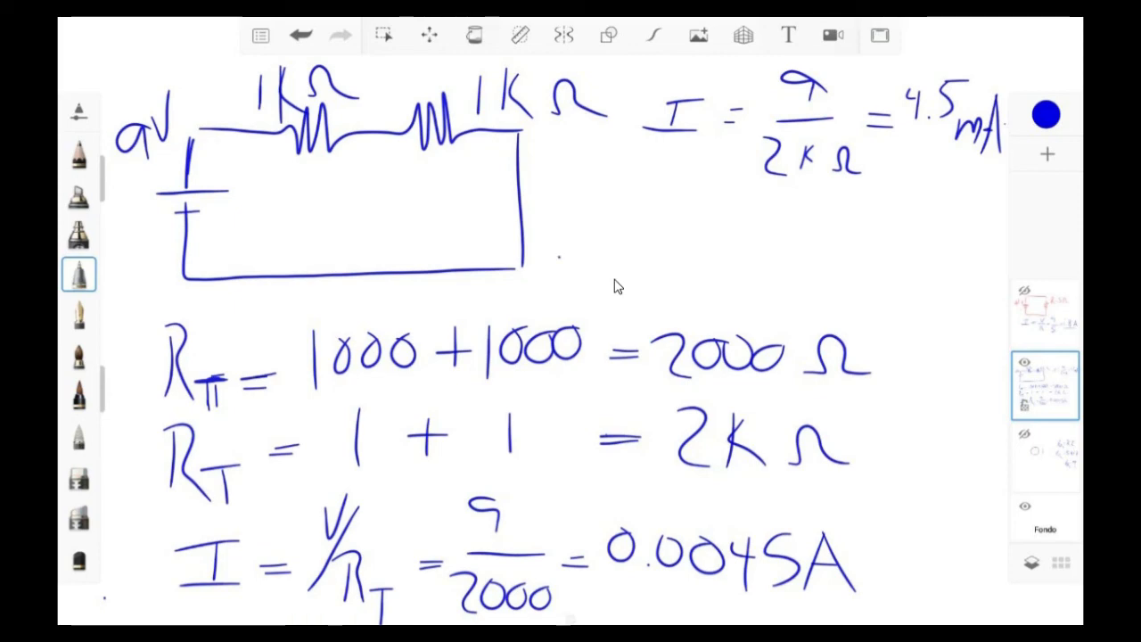
Write the first resistor's voltage calculation "V_R1 = 0.0045 x 1000" below the milliamp equation
{"action": "left_click_drag", "start_coordinate": [599, 192], "coordinate": [624, 176]}
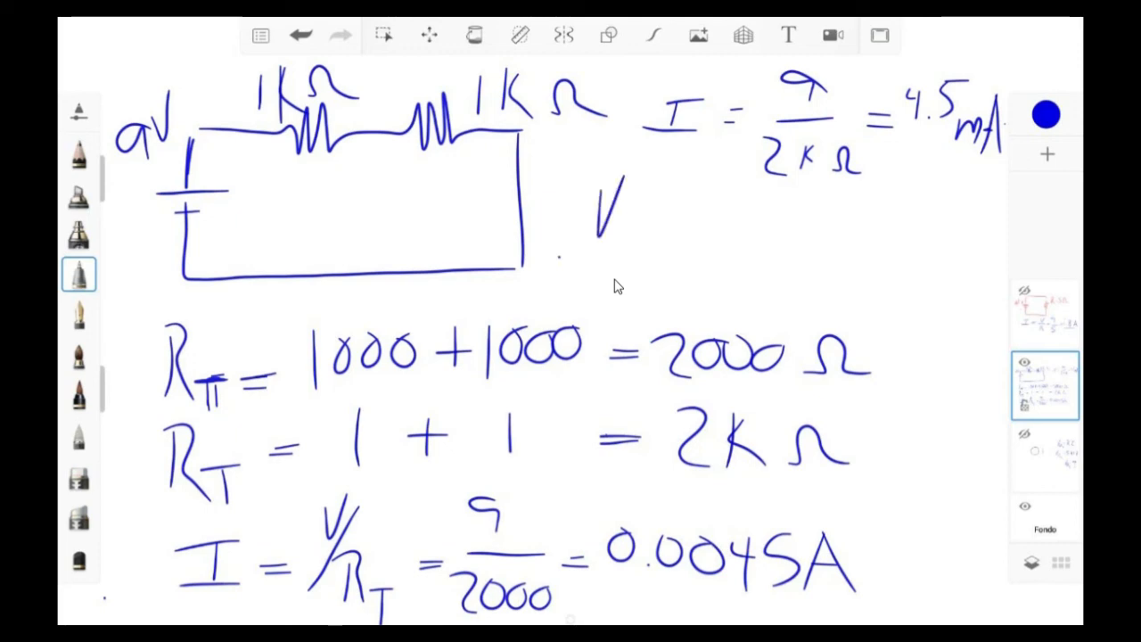
{"action": "mouse_move", "coordinate": [622, 219]}
{"action": "left_mouse_down"}
{"action": "mouse_move", "coordinate": [643, 266]}
{"action": "mouse_move", "coordinate": [677, 228]}
{"action": "left_mouse_up"}
{"action": "mouse_move", "coordinate": [707, 212]}
{"action": "left_mouse_down"}
{"action": "mouse_move", "coordinate": [728, 223]}
{"action": "mouse_move", "coordinate": [705, 246]}
{"action": "mouse_move", "coordinate": [725, 217]}
{"action": "mouse_move", "coordinate": [776, 221]}
{"action": "mouse_move", "coordinate": [772, 243]}
{"action": "mouse_move", "coordinate": [765, 212]}
{"action": "left_mouse_up"}
{"action": "left_click_drag", "start_coordinate": [793, 213], "coordinate": [827, 251]}
{"action": "left_click_drag", "start_coordinate": [825, 210], "coordinate": [838, 228]}
{"action": "left_click_drag", "start_coordinate": [854, 213], "coordinate": [863, 209]}
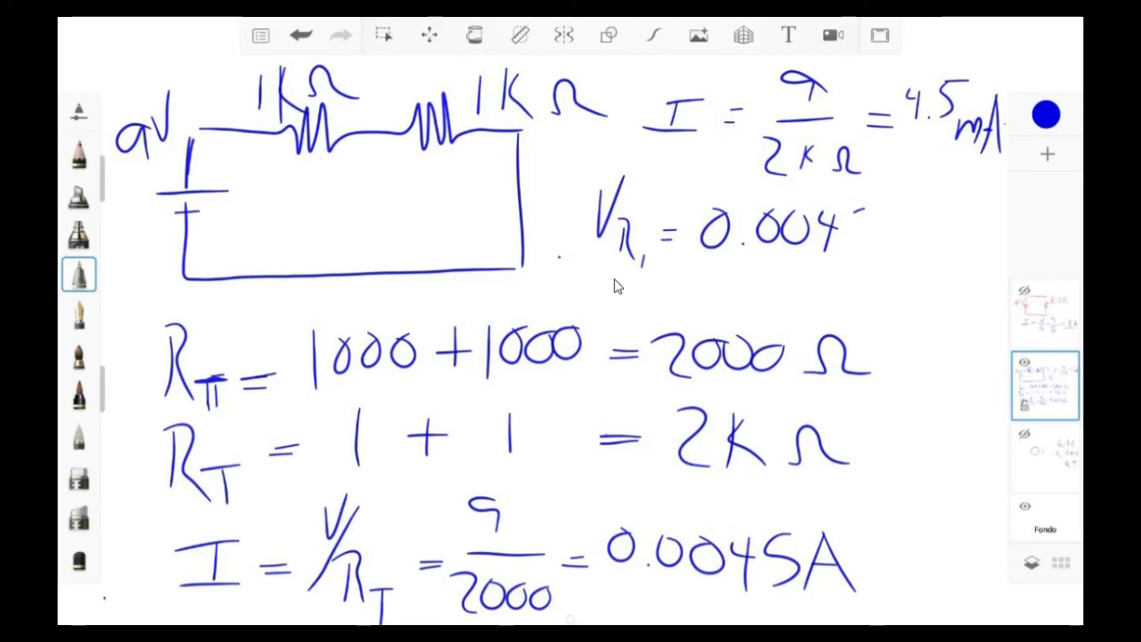
{"action": "left_click_drag", "start_coordinate": [853, 213], "coordinate": [845, 245]}
{"action": "mouse_move", "coordinate": [879, 239]}
{"action": "left_mouse_down"}
{"action": "mouse_move", "coordinate": [898, 214]}
{"action": "mouse_move", "coordinate": [902, 259]}
{"action": "left_mouse_up"}
{"action": "left_click_drag", "start_coordinate": [934, 212], "coordinate": [932, 214]}
{"action": "left_click_drag", "start_coordinate": [958, 212], "coordinate": [956, 213]}
{"action": "left_click_drag", "start_coordinate": [984, 212], "coordinate": [982, 214]}
Write and underline the voltage result "= 4.5V", and underline the battery's 9V label twice
{"action": "left_click_drag", "start_coordinate": [666, 279], "coordinate": [687, 279]}
{"action": "left_click_drag", "start_coordinate": [665, 289], "coordinate": [688, 288]}
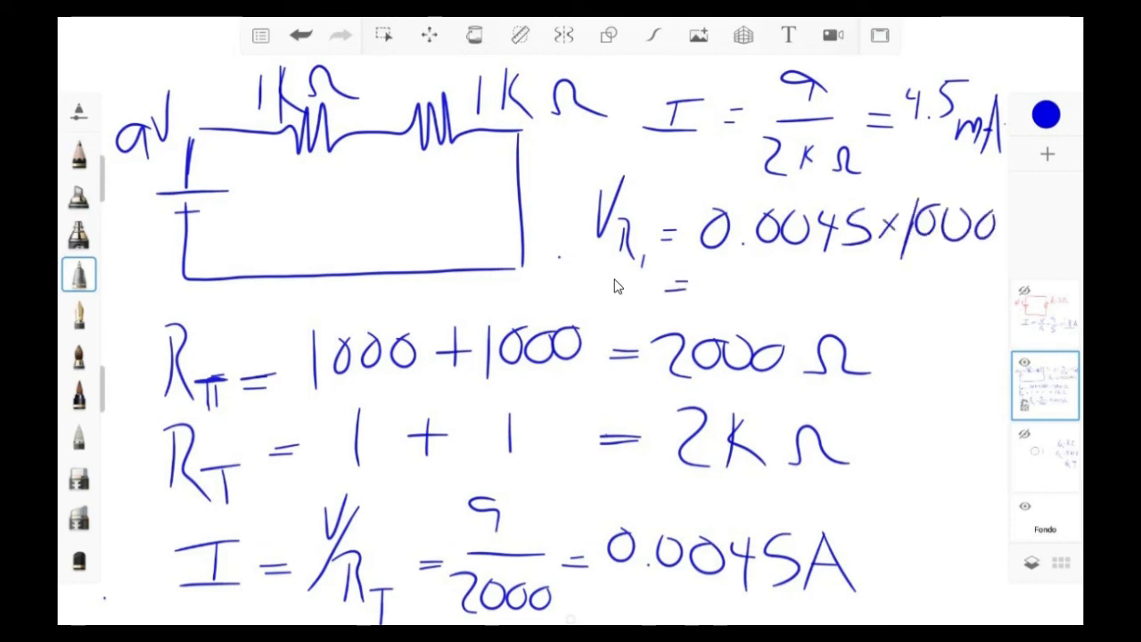
{"action": "mouse_move", "coordinate": [750, 259]}
{"action": "left_mouse_down"}
{"action": "mouse_move", "coordinate": [734, 313]}
{"action": "mouse_move", "coordinate": [752, 287]}
{"action": "mouse_move", "coordinate": [742, 288]}
{"action": "mouse_move", "coordinate": [792, 263]}
{"action": "mouse_move", "coordinate": [765, 301]}
{"action": "left_mouse_up"}
{"action": "left_click", "coordinate": [756, 302]}
{"action": "left_click_drag", "start_coordinate": [811, 260], "coordinate": [836, 259]}
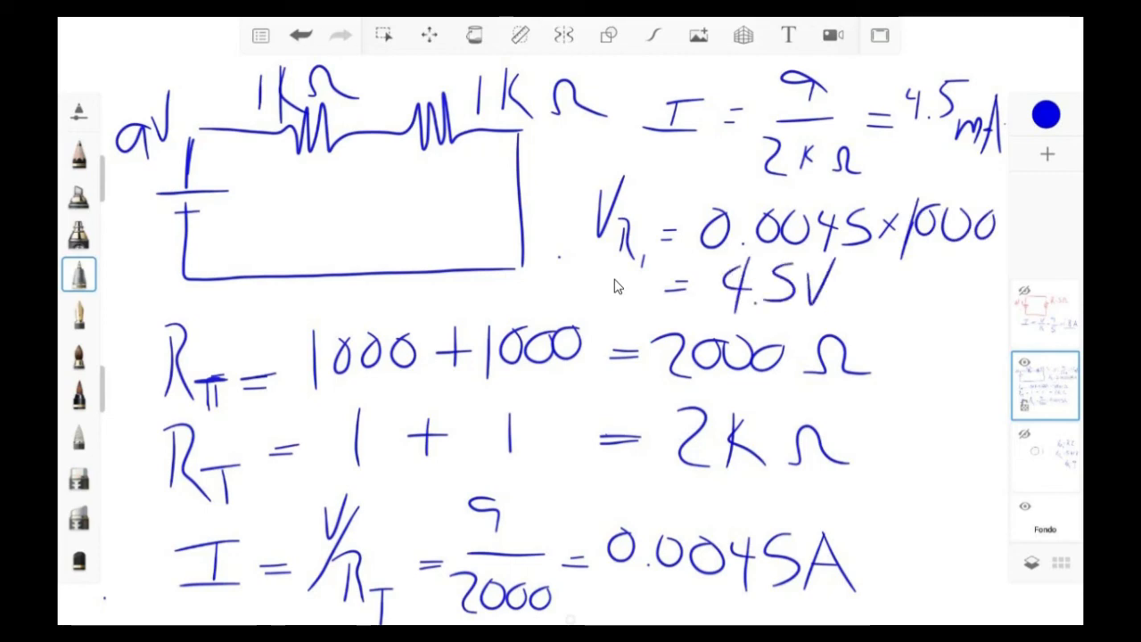
{"action": "left_click_drag", "start_coordinate": [713, 318], "coordinate": [843, 313]}
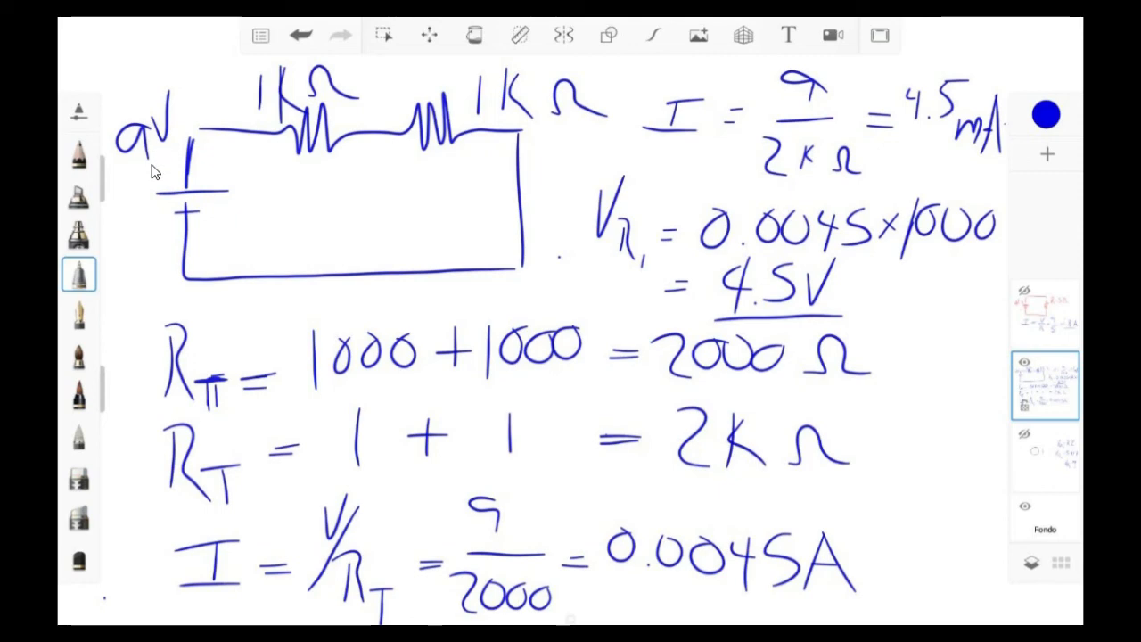
{"action": "left_click_drag", "start_coordinate": [169, 148], "coordinate": [138, 179]}
{"action": "left_click_drag", "start_coordinate": [174, 152], "coordinate": [143, 184]}
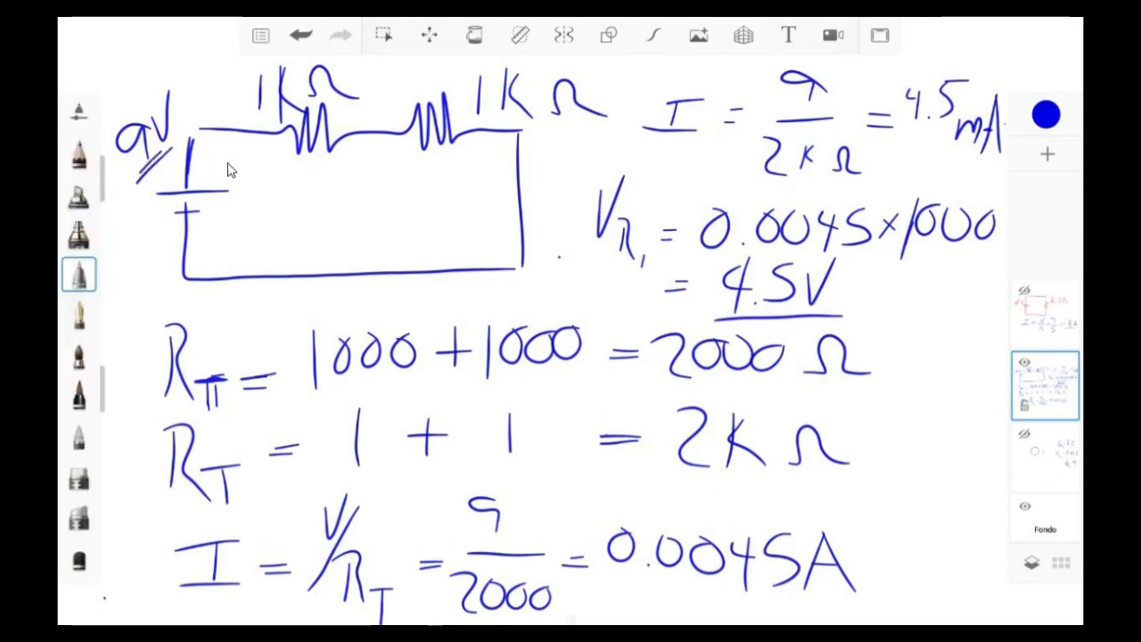